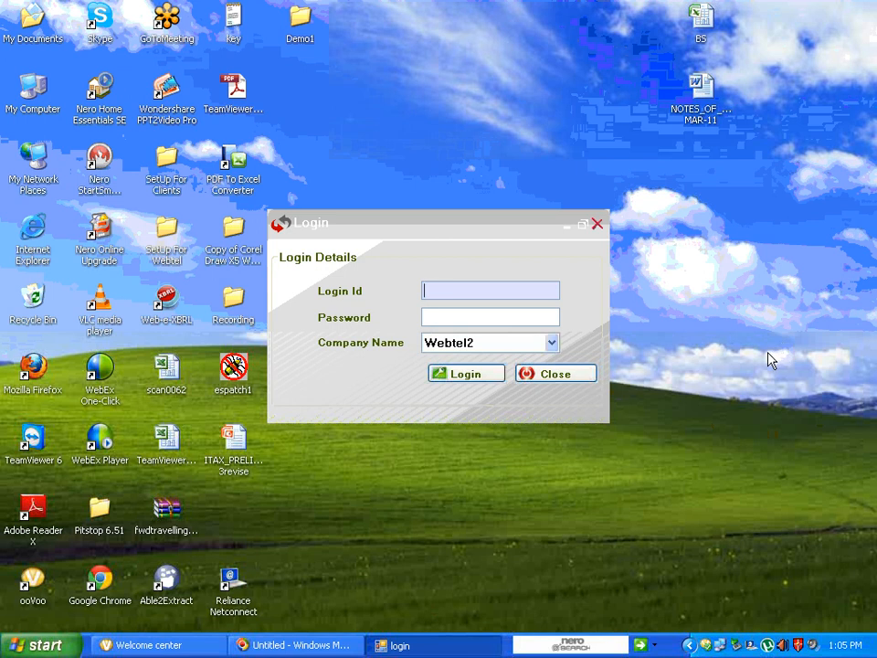
Log in to the company Webtel New with the login ID and password
text(a)
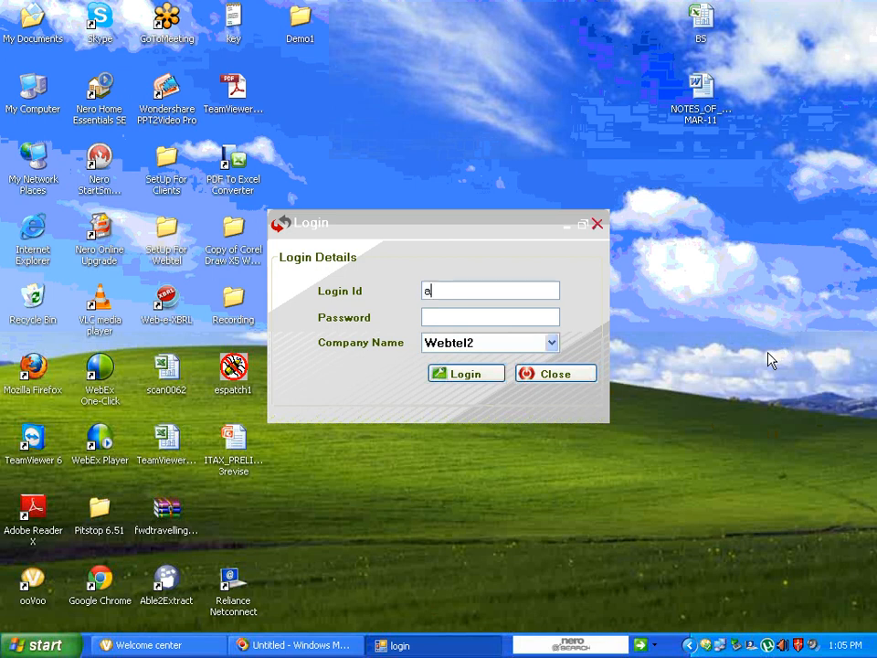
key(Tab)
text(a)
click(551, 343)
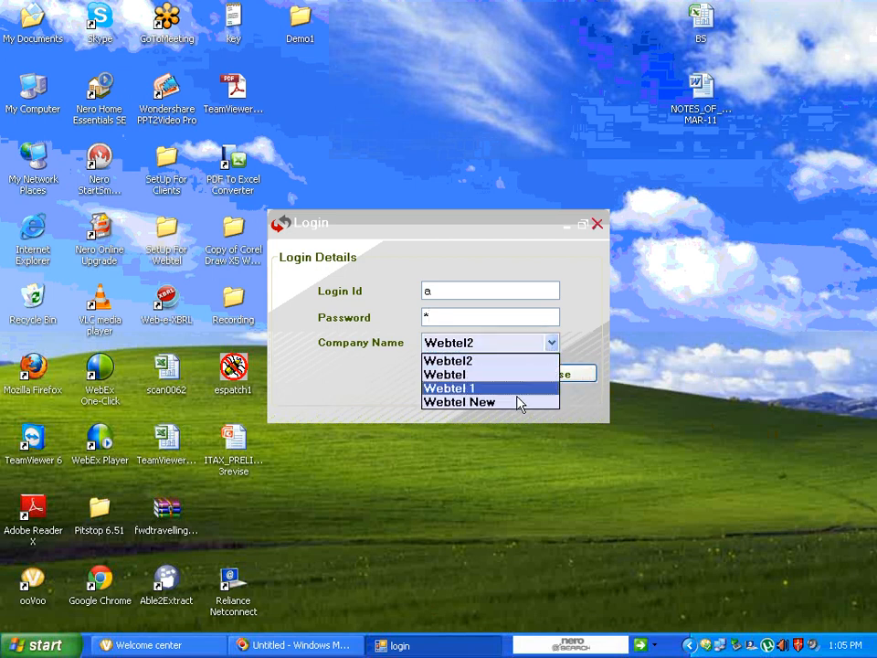
click(510, 404)
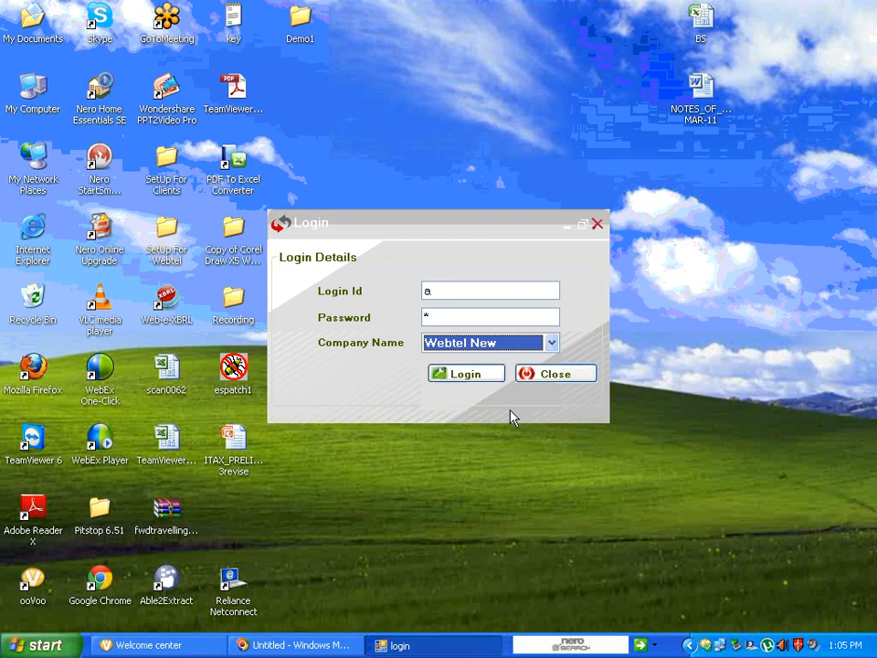
click(477, 377)
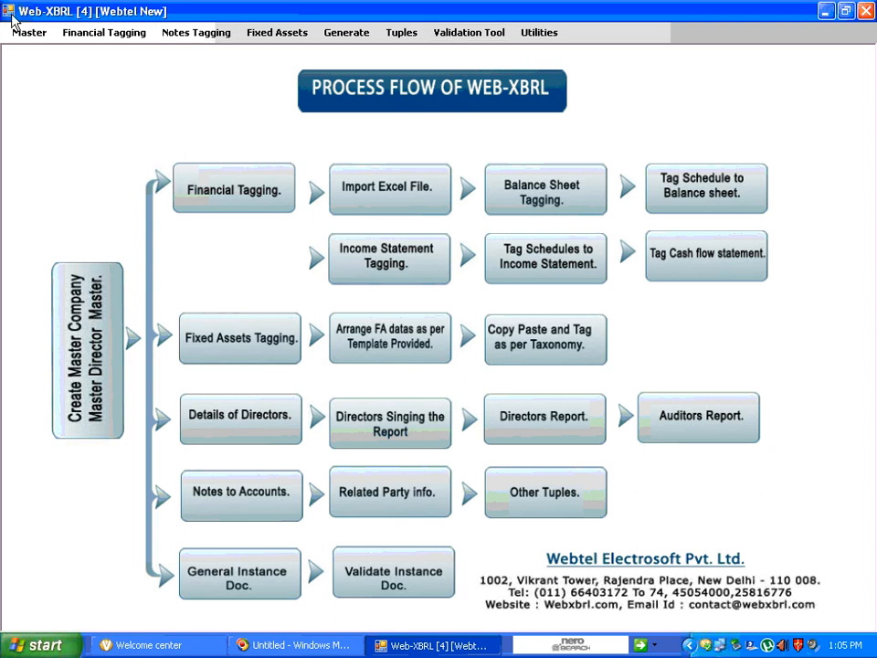
Start a new company record in the Company Master and pre-fill its details from the Company Identification Number
click(30, 36)
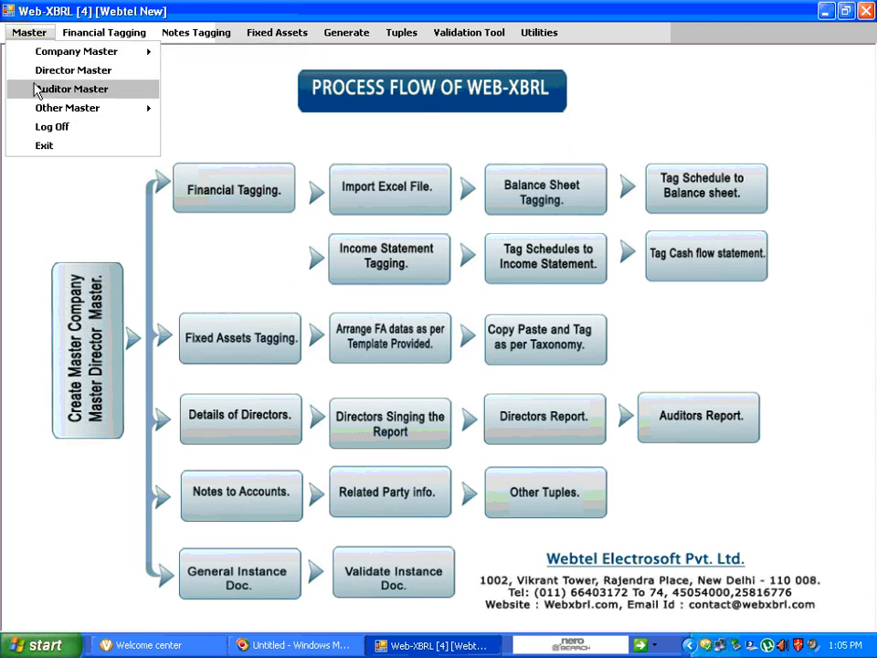
mouse_move(39, 58)
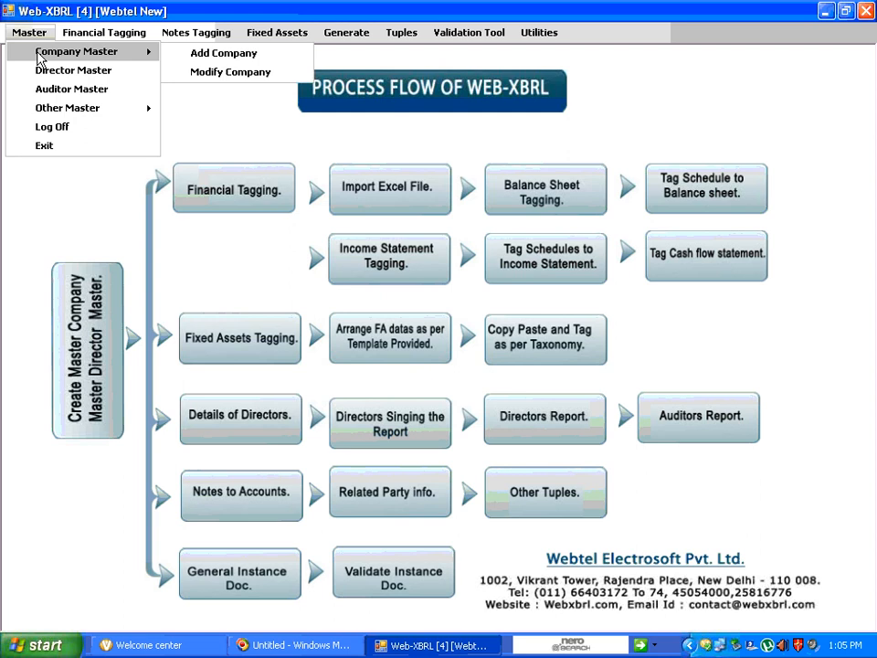
click(200, 59)
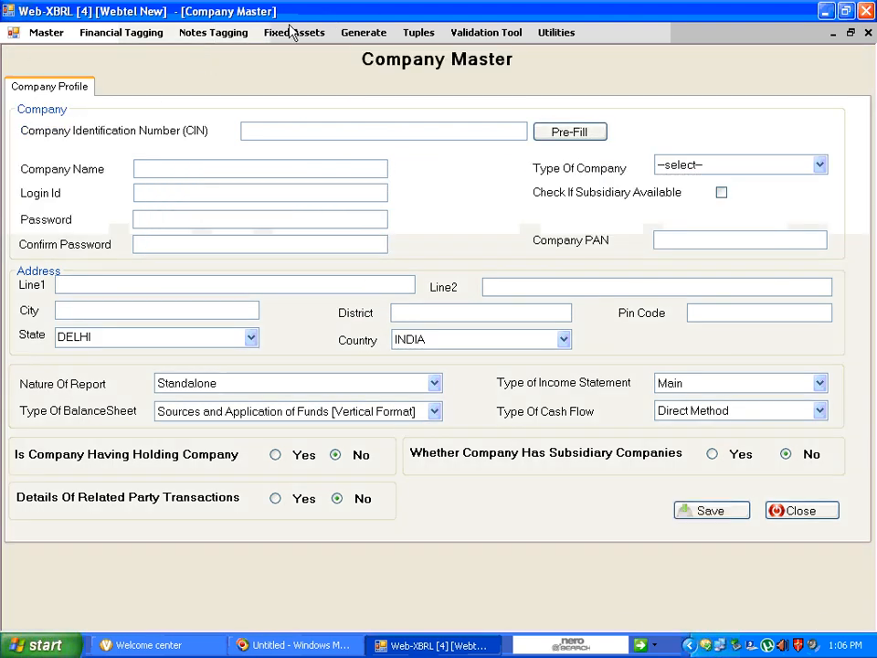
click(283, 128)
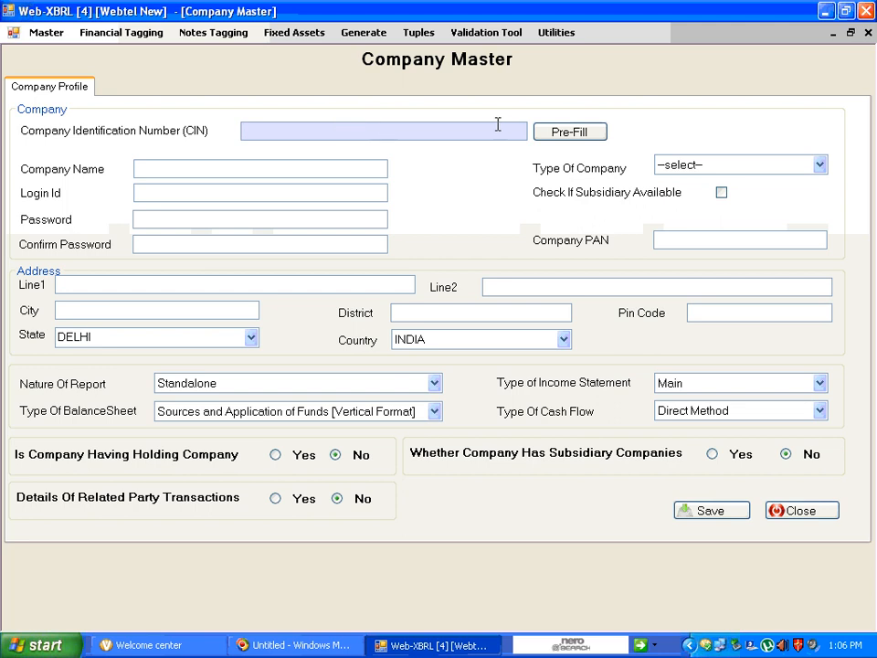
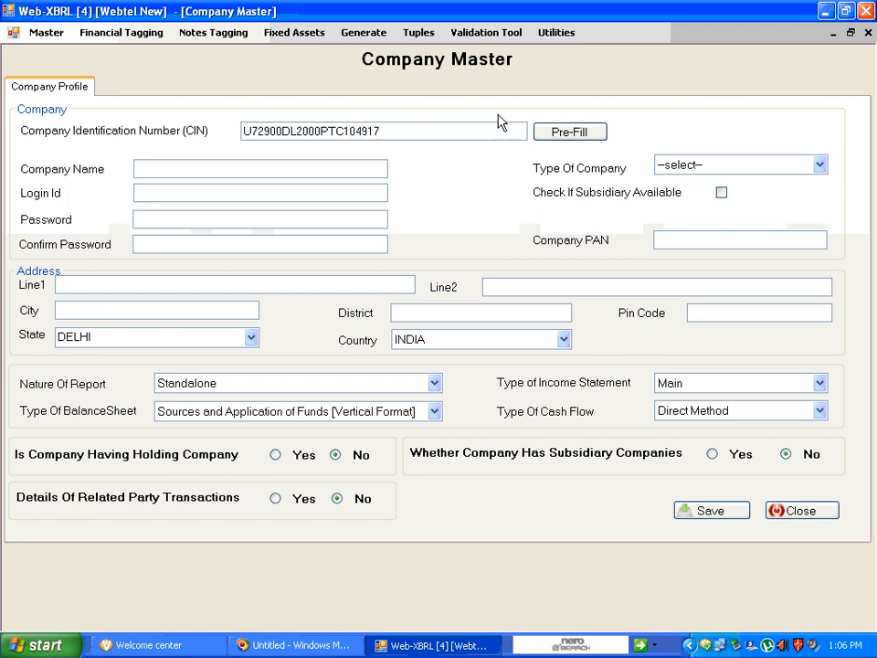
click(573, 136)
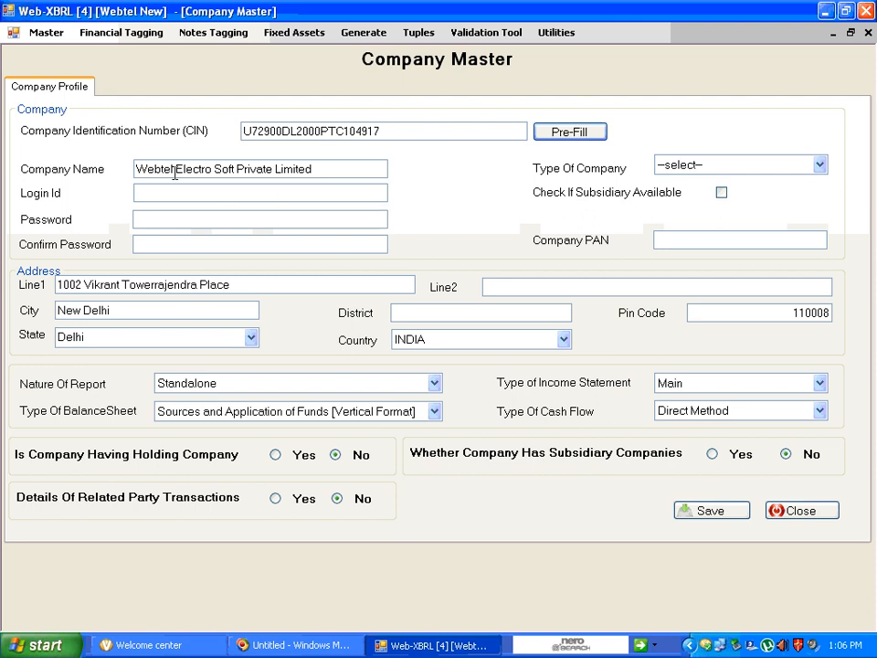
click(137, 169)
drag(137, 169, 320, 166)
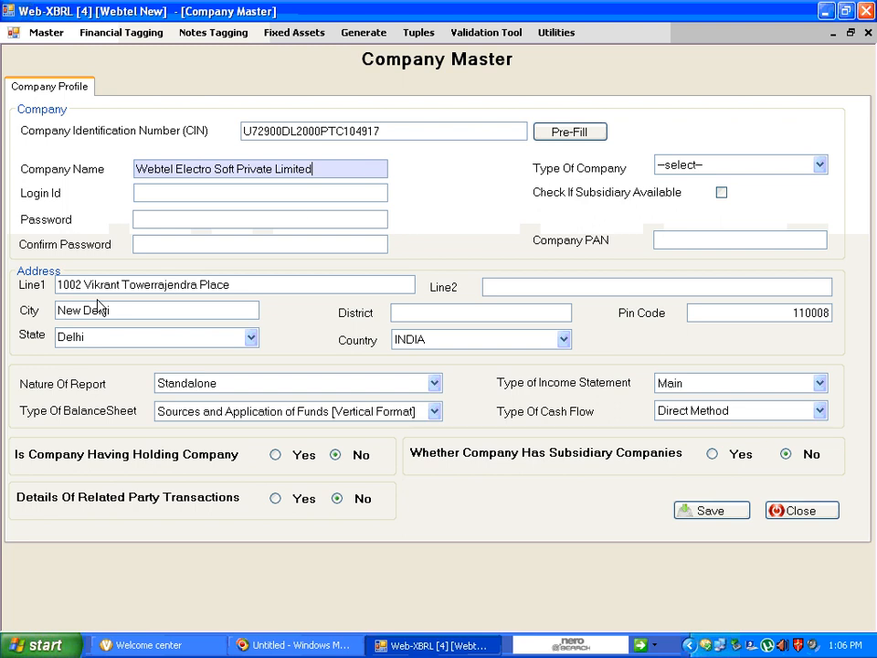
drag(92, 284, 208, 284)
click(128, 315)
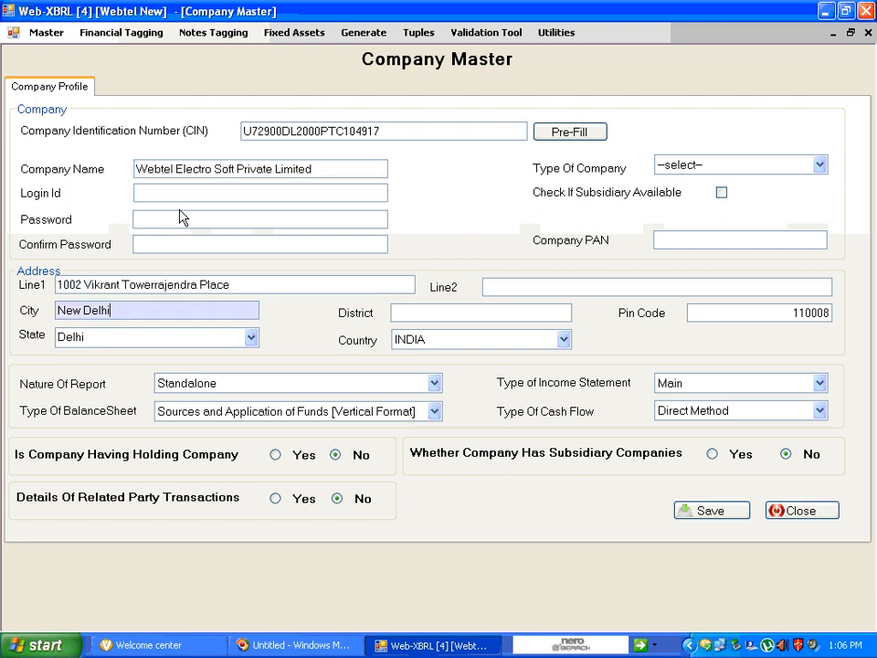
Enter the company's login ID, password and password confirmation, and save the company record
click(181, 193)
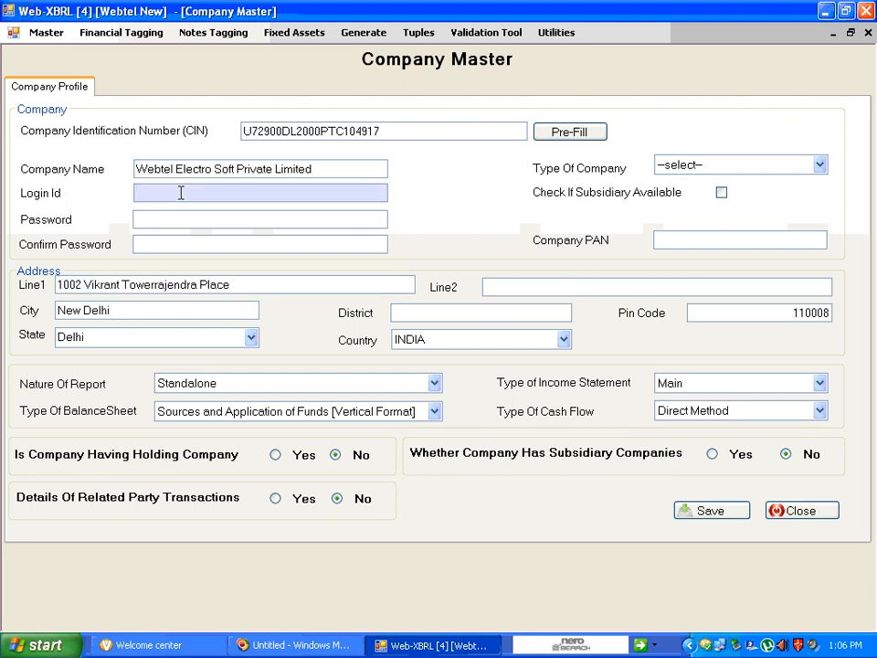
text(a)
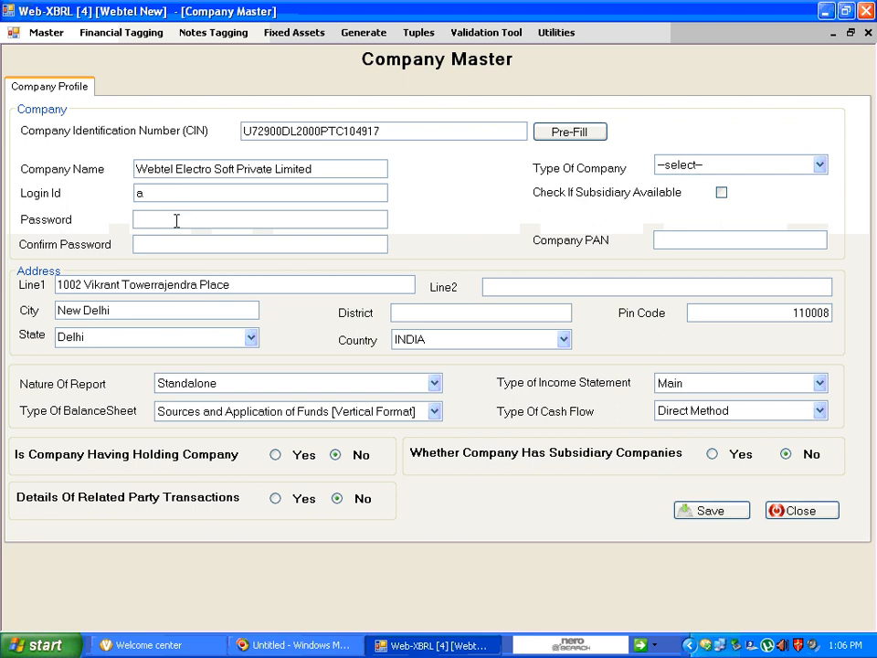
click(176, 219)
text(a)
click(164, 249)
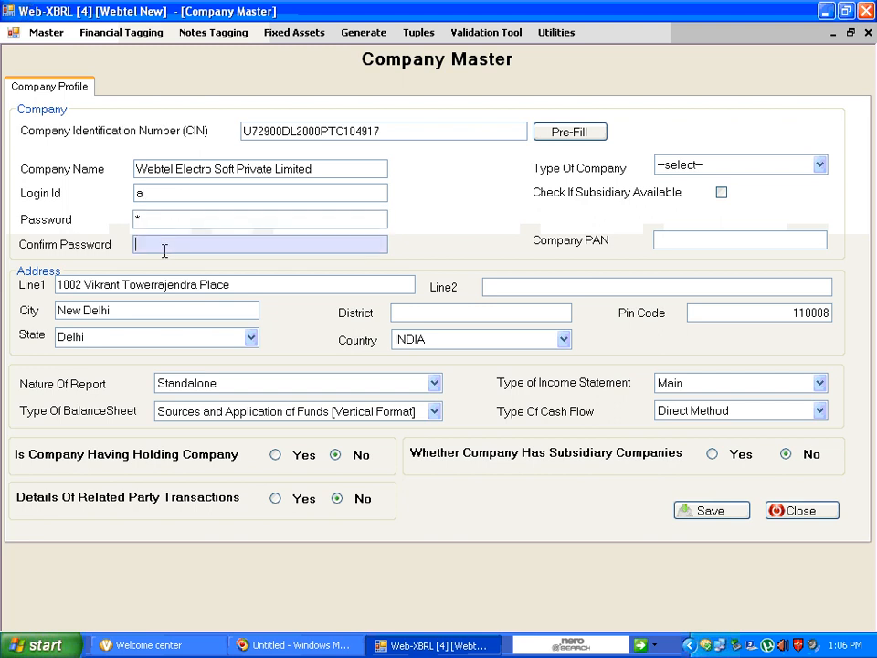
text(a)
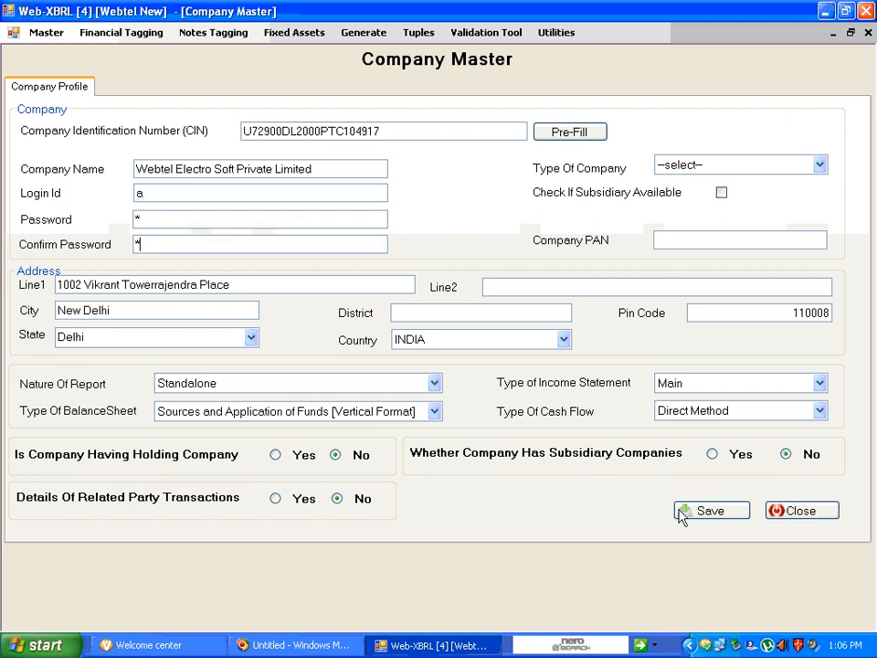
click(727, 517)
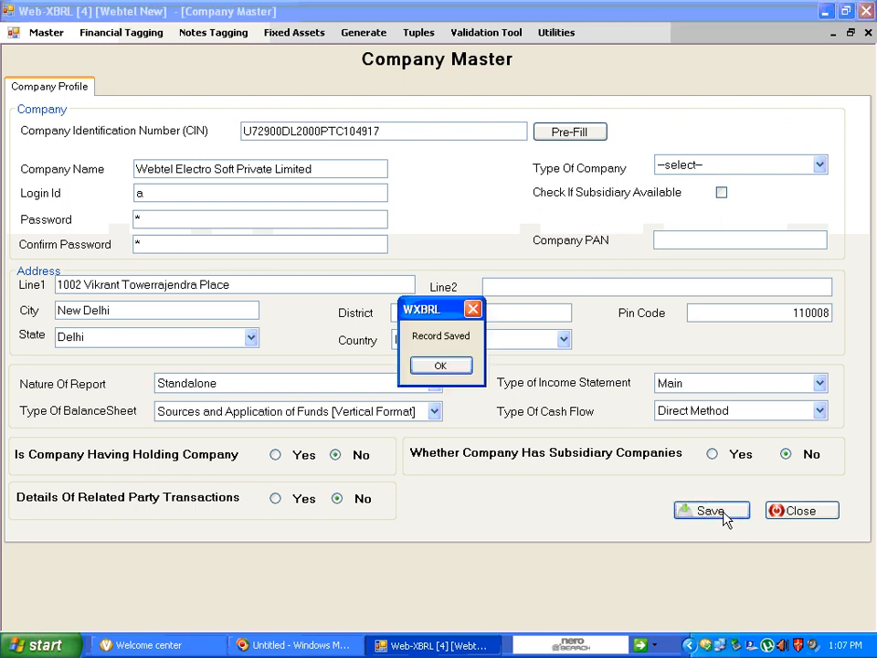
click(452, 370)
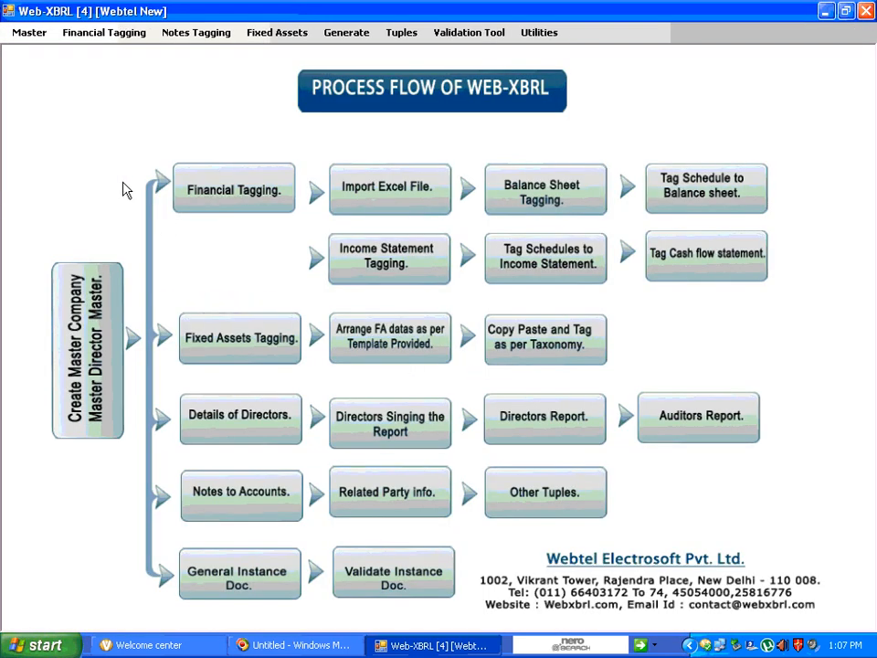
Open the Director Master and pre-fill a director's details from the Director Identification Number
click(37, 33)
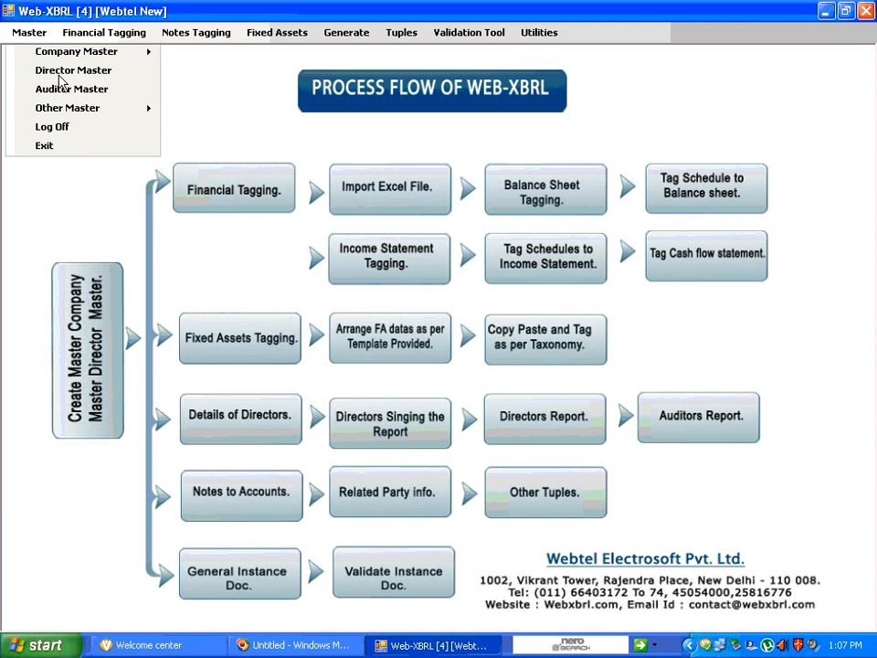
click(58, 75)
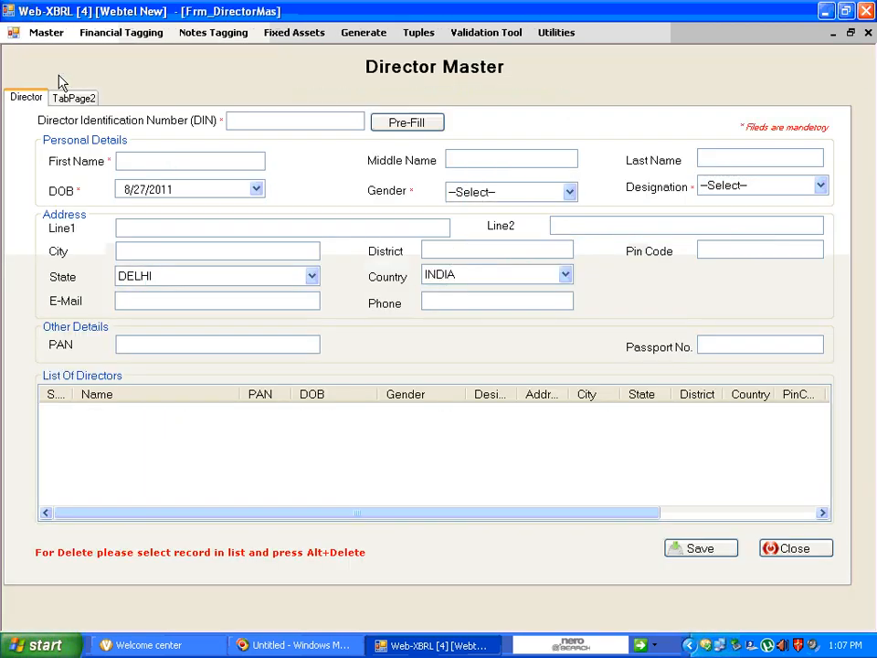
click(253, 122)
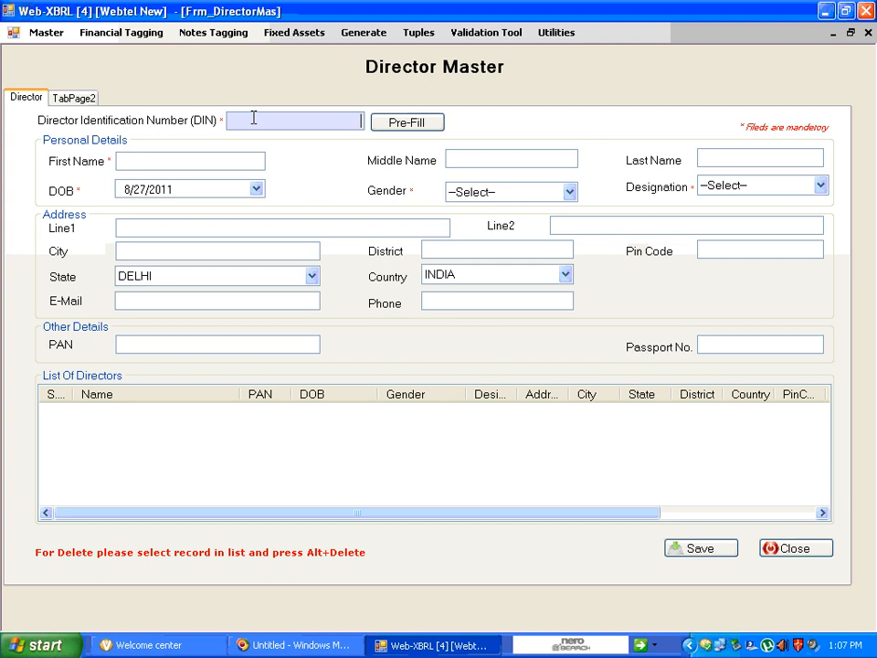
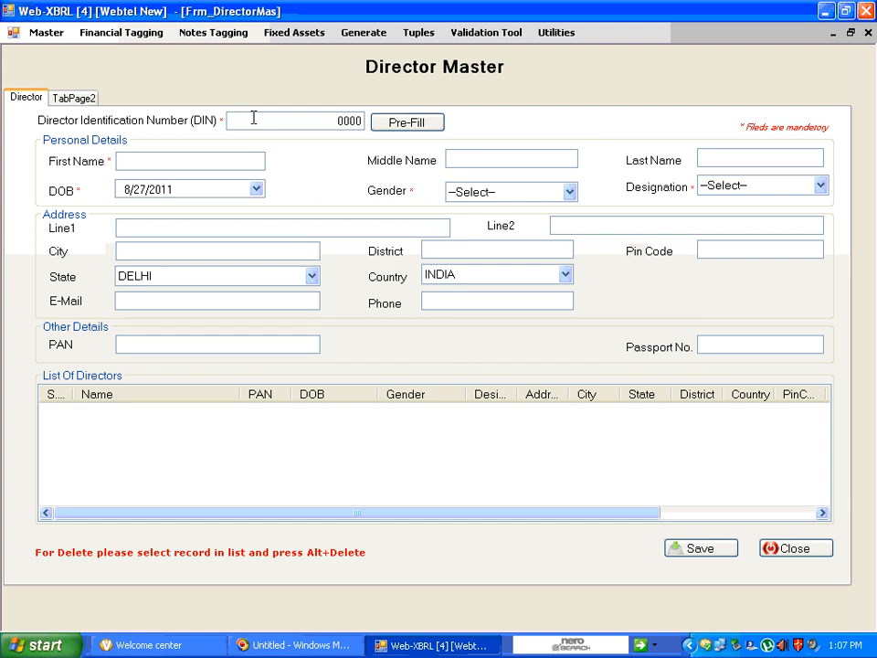
click(399, 128)
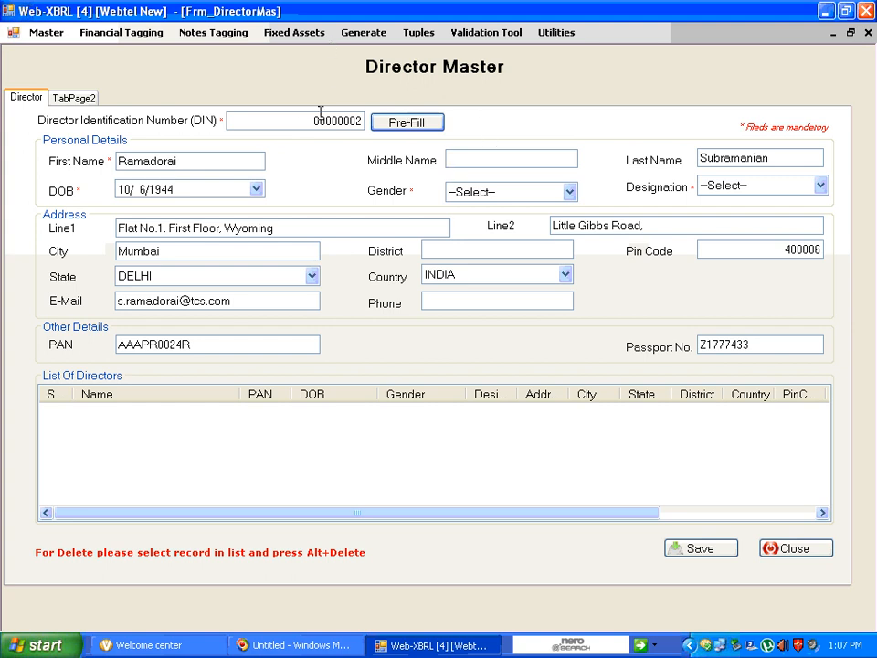
drag(231, 122, 362, 119)
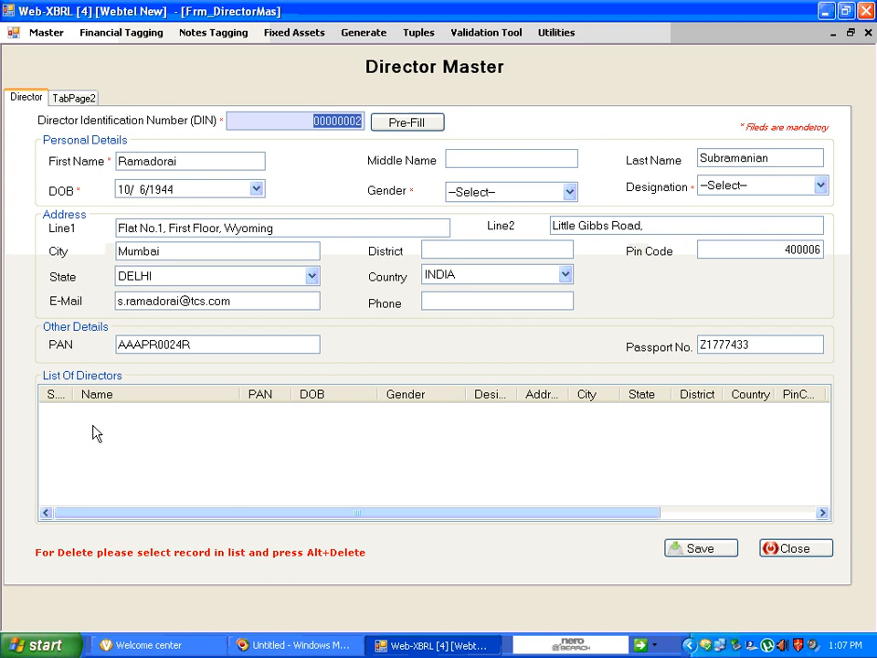
mouse_move(89, 414)
mouse_down()
mouse_move(162, 442)
mouse_move(595, 494)
mouse_move(800, 488)
mouse_move(119, 488)
mouse_move(79, 408)
mouse_up()
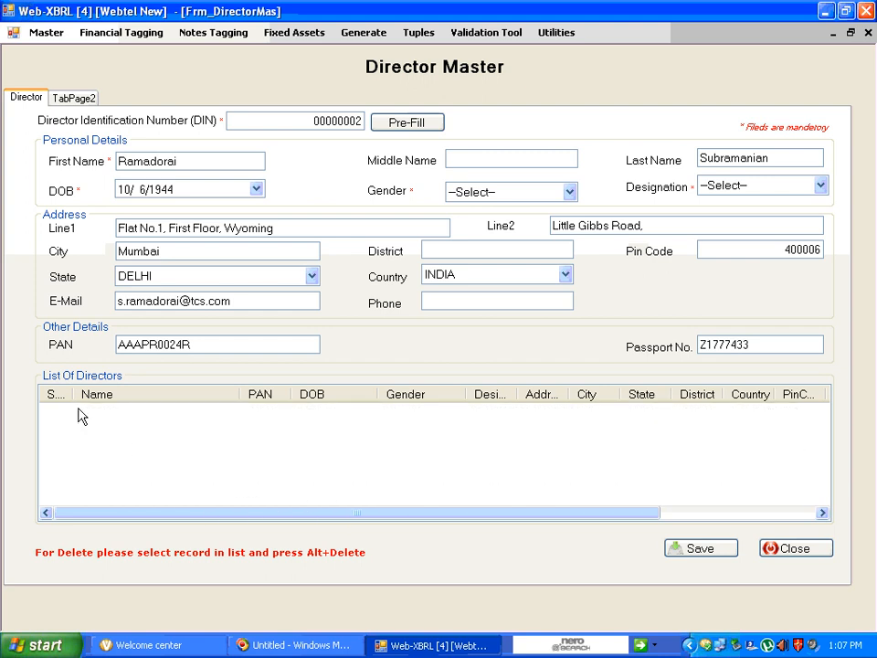
Set the director's gender to Male and try to save the director record
click(691, 552)
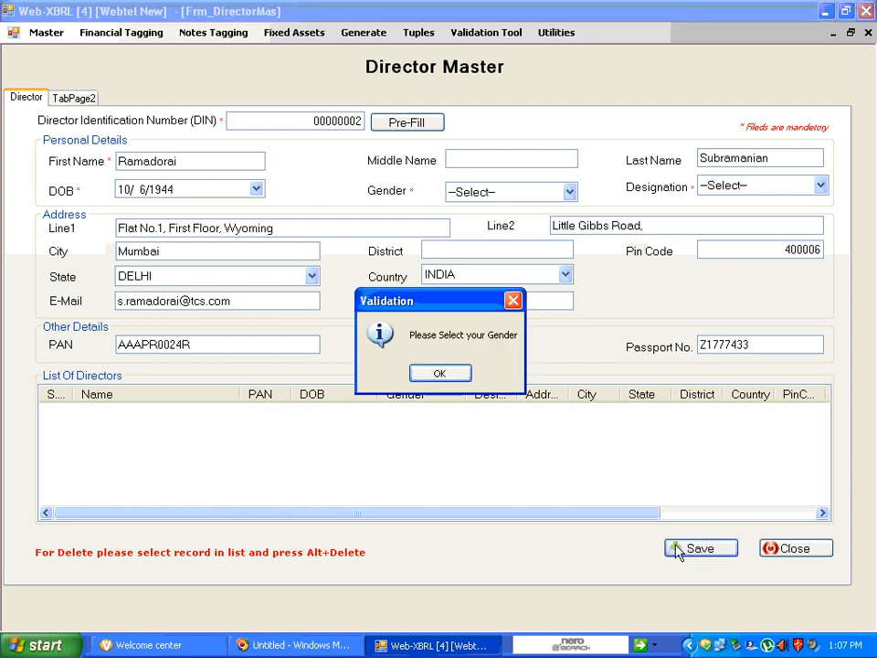
click(440, 376)
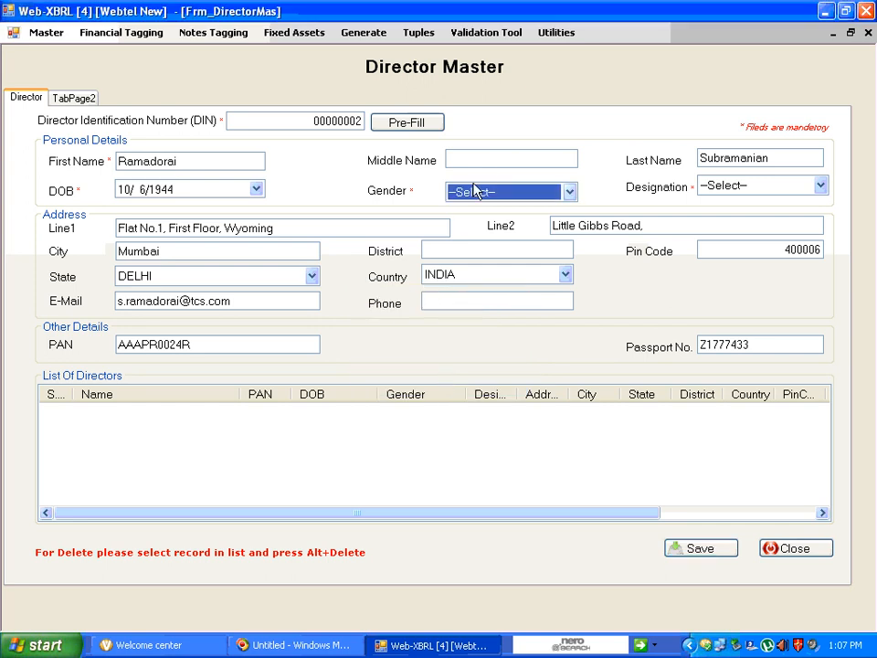
click(569, 195)
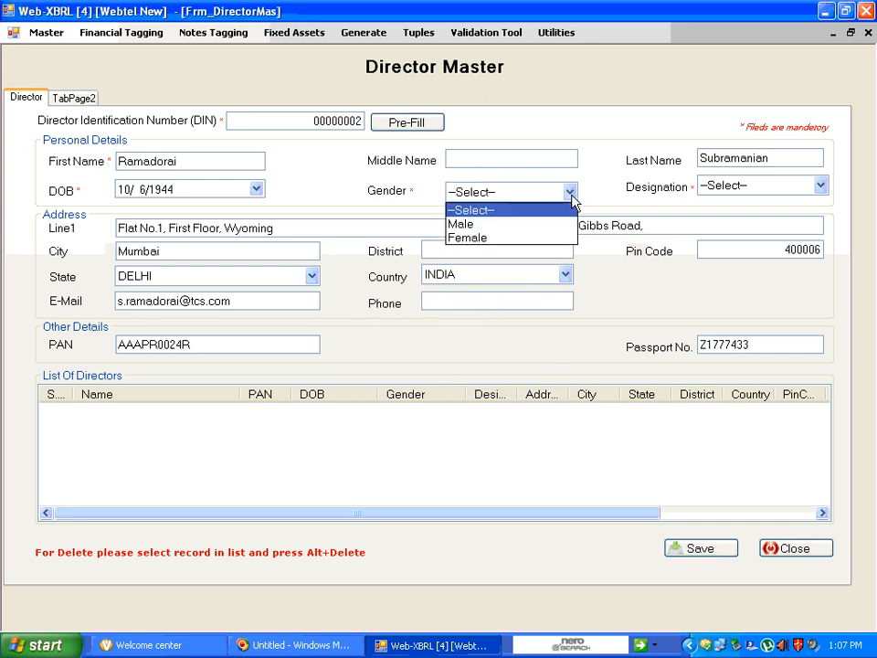
click(552, 229)
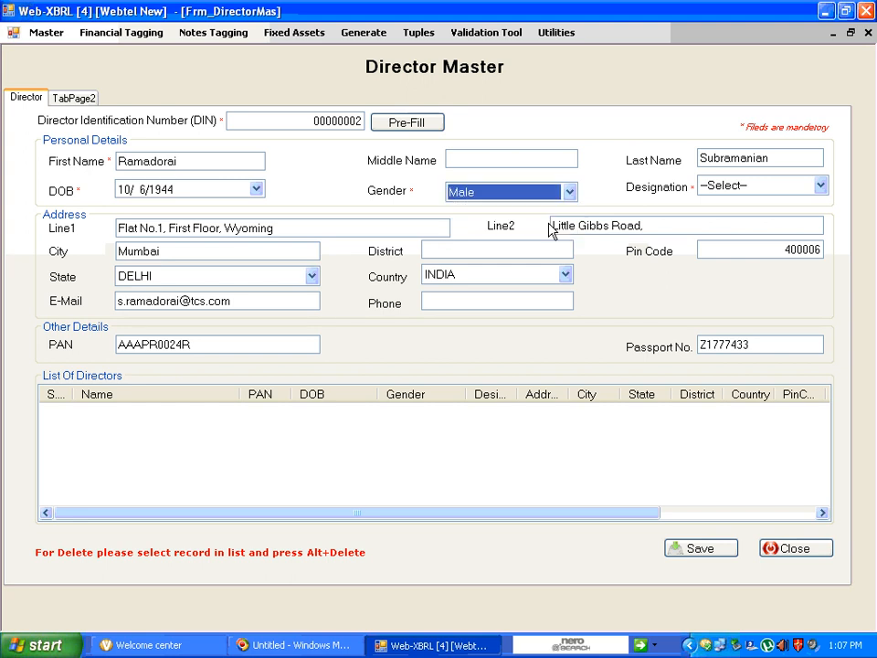
click(691, 550)
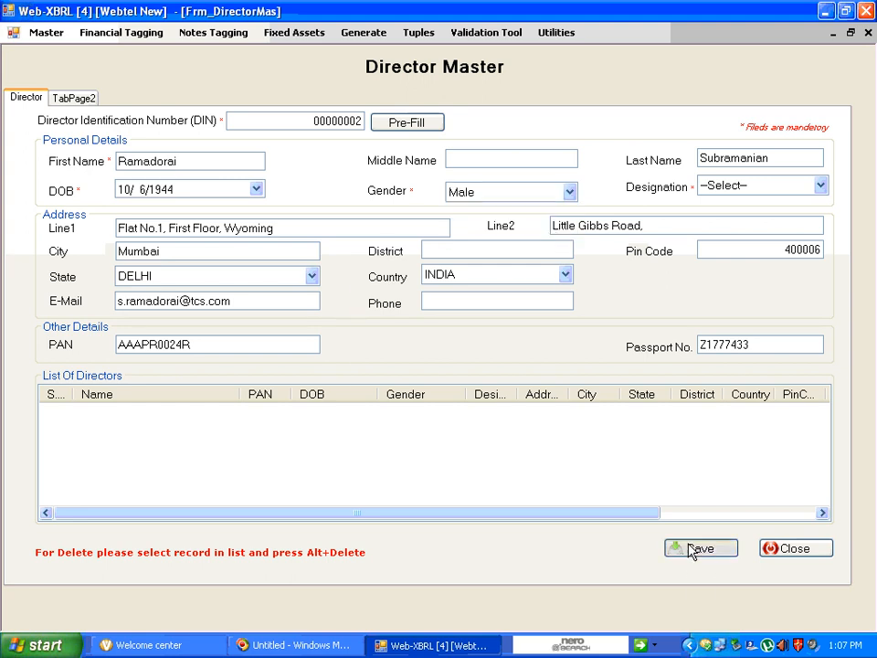
click(440, 375)
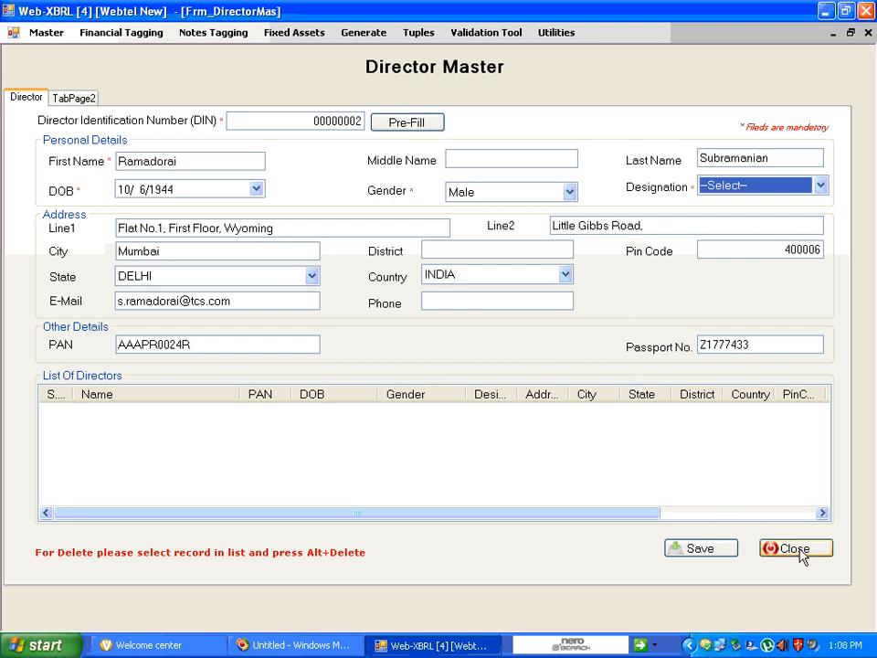
Set the director's designation to Director and save the director record
click(820, 186)
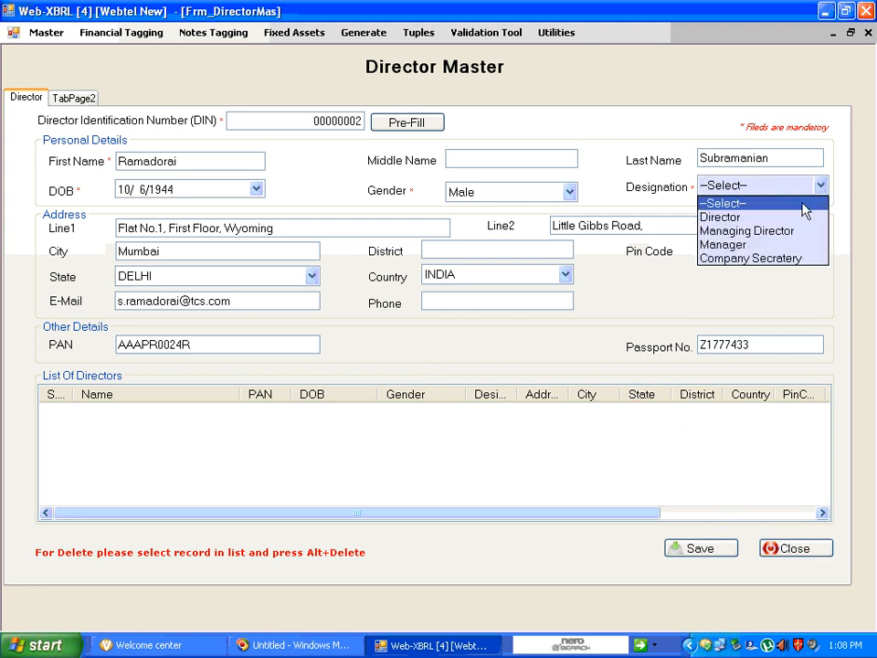
click(793, 217)
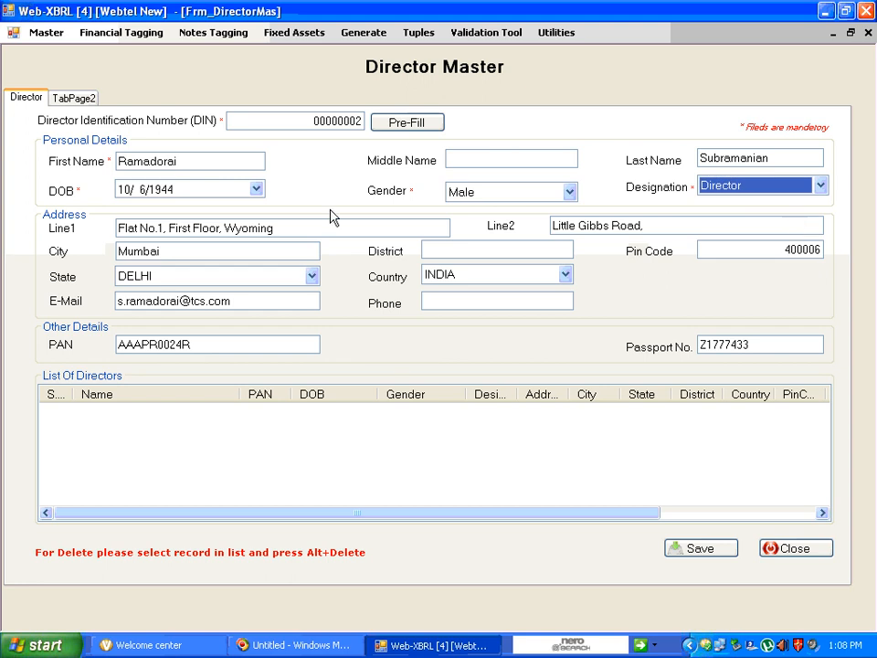
click(700, 546)
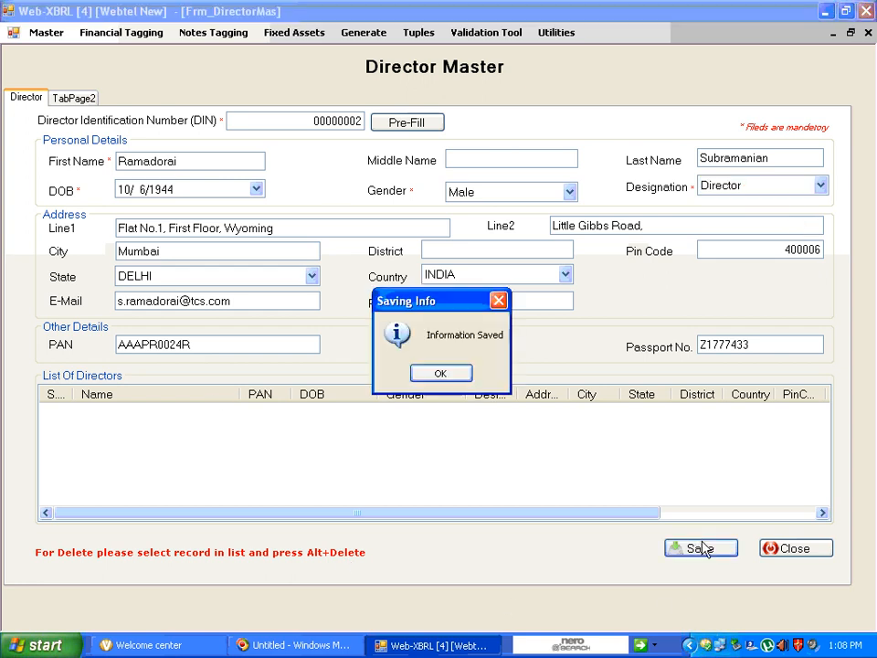
click(441, 374)
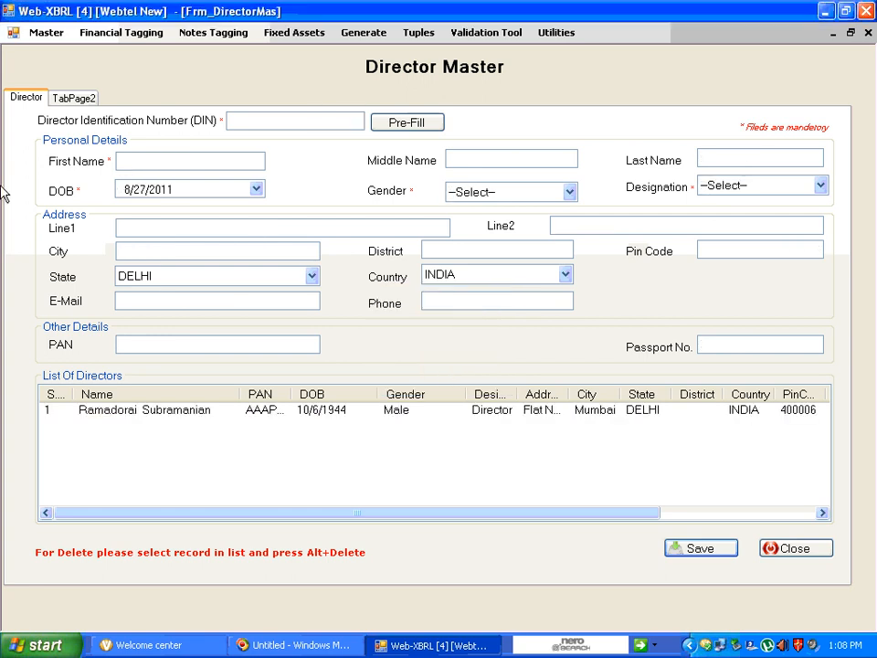
Open the Auditor Master to view its entry form
click(45, 34)
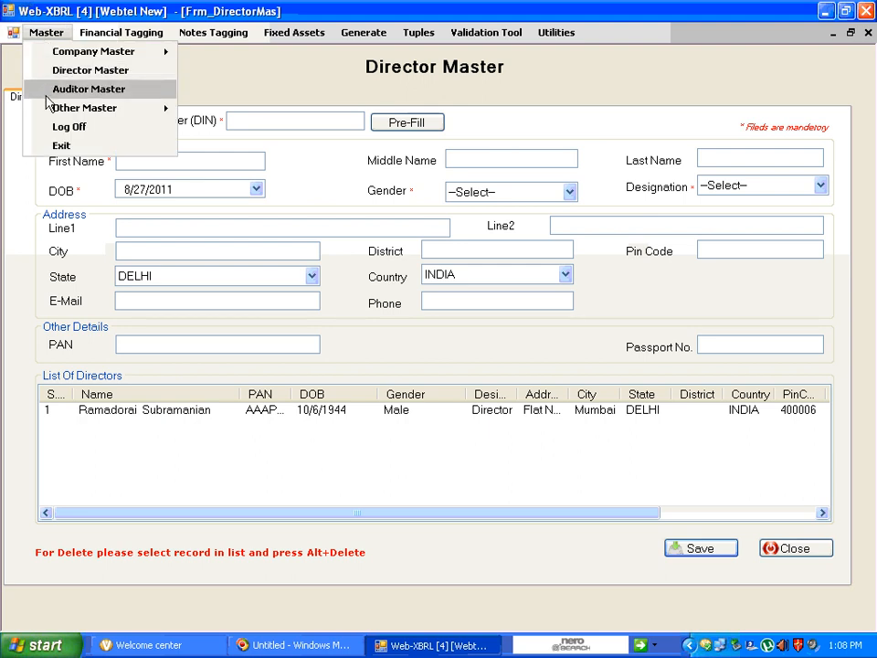
click(46, 92)
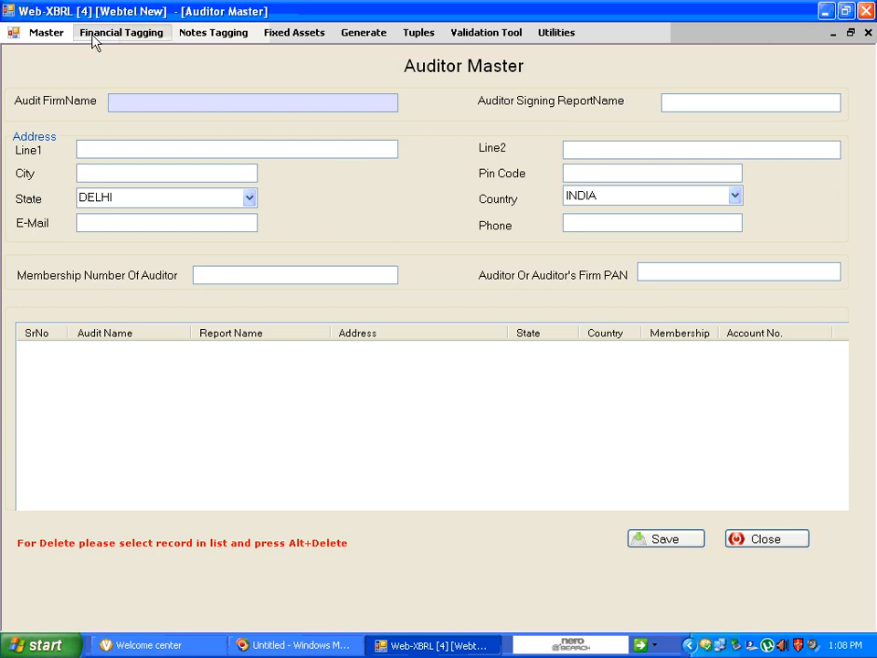
click(41, 32)
click(43, 32)
Open the financial tagging form and import the balance sheet Excel file from the Demo1 folder on the Desktop
click(117, 41)
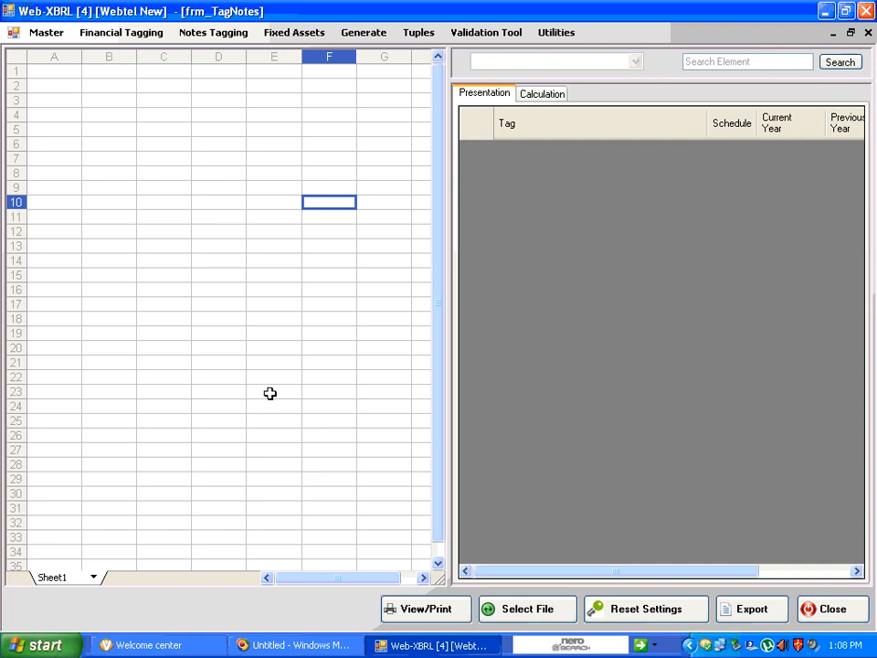
click(544, 615)
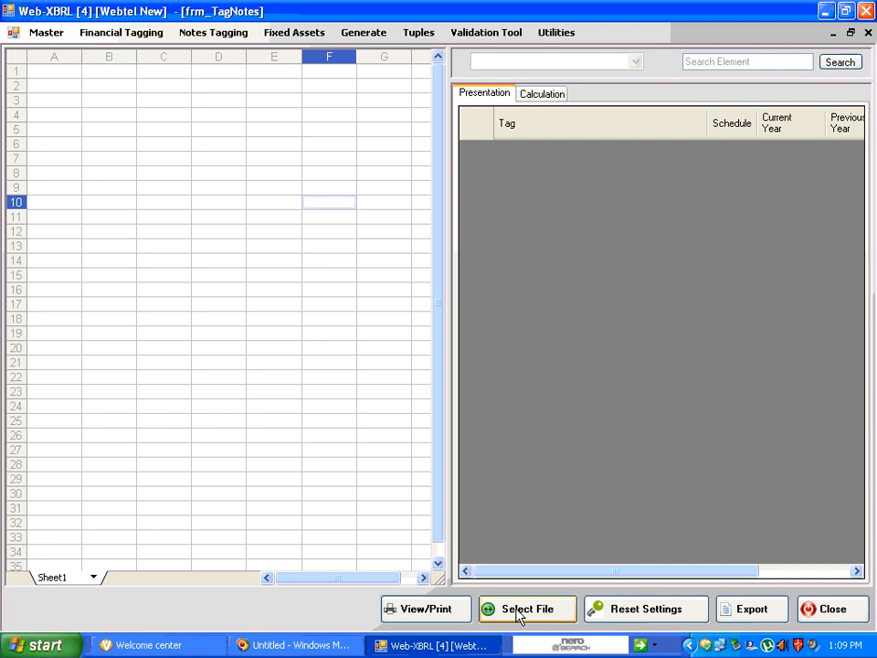
click(516, 611)
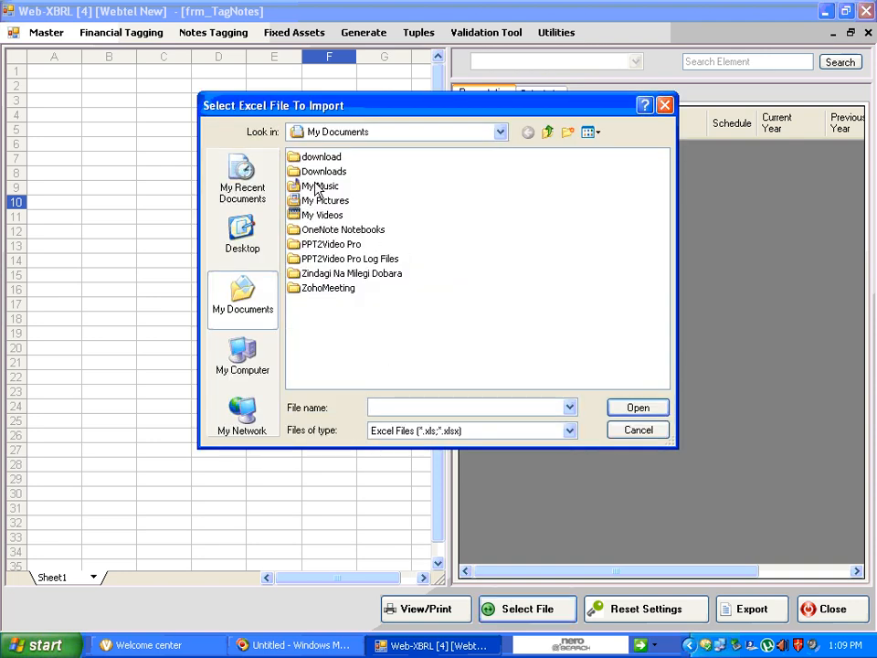
click(240, 231)
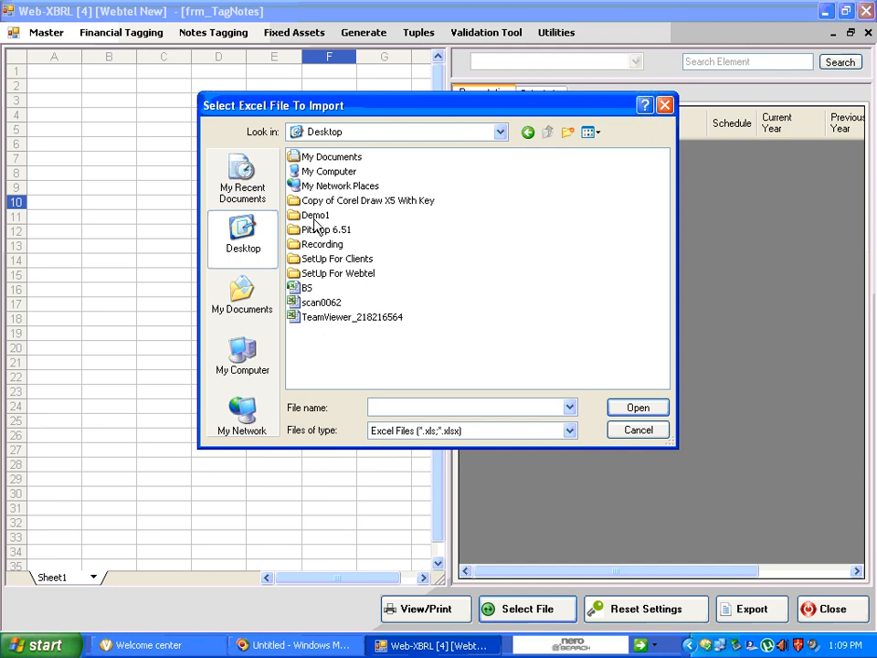
click(314, 217)
click(314, 217)
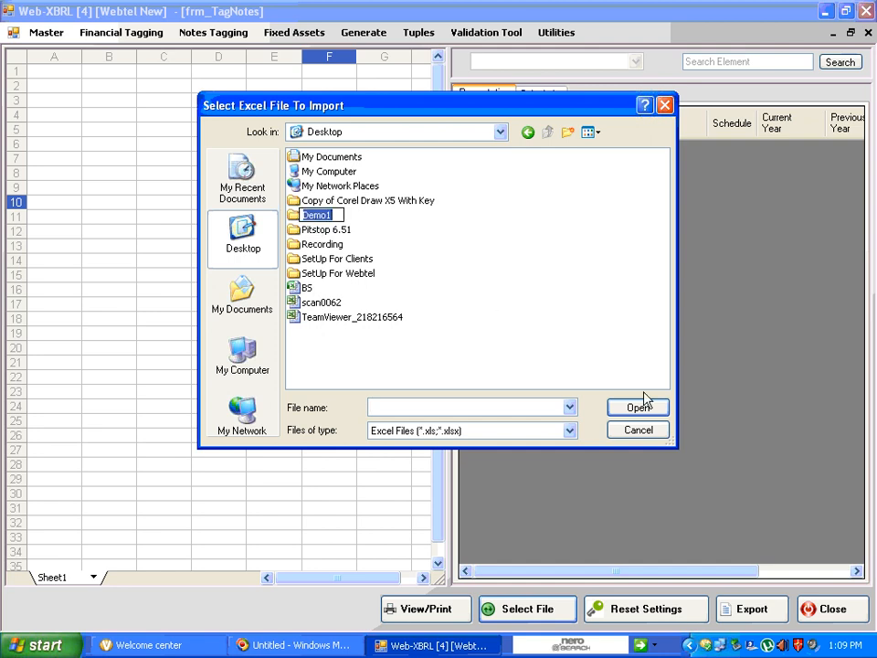
click(528, 331)
click(307, 212)
click(618, 409)
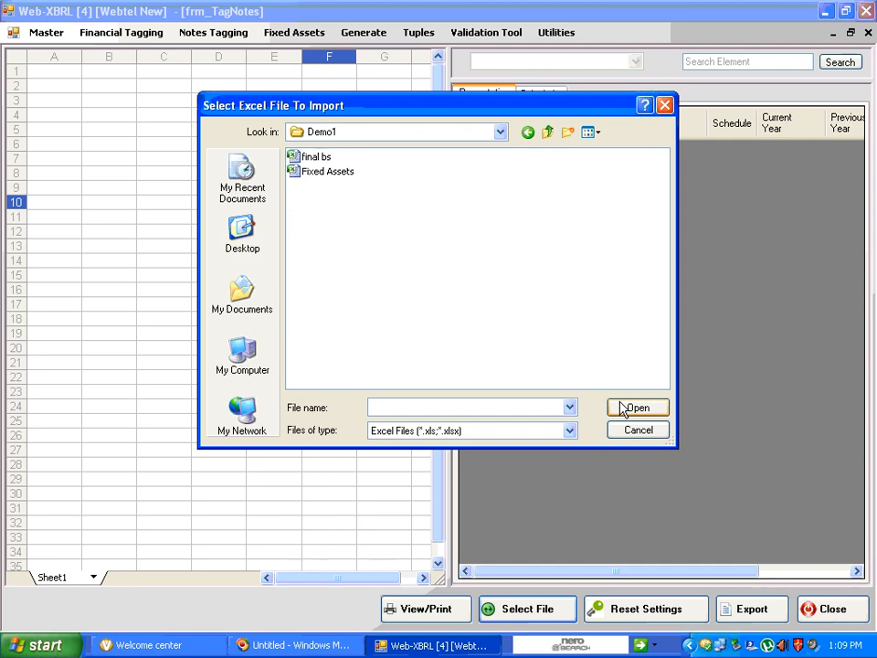
click(312, 157)
click(634, 414)
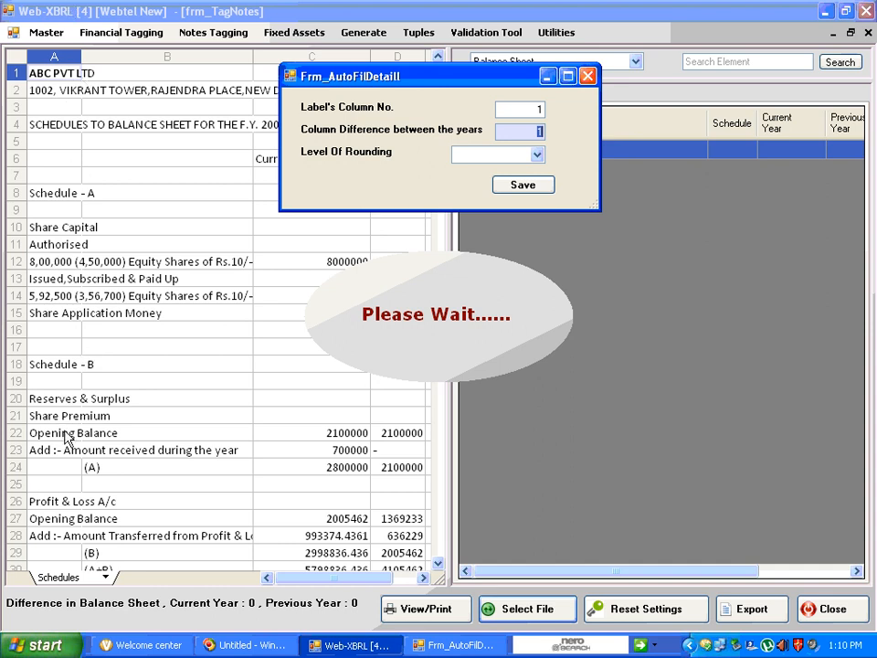
Save the auto-fill details with label column 1, a column difference of 1 between the years and the rounding level Actual
click(536, 109)
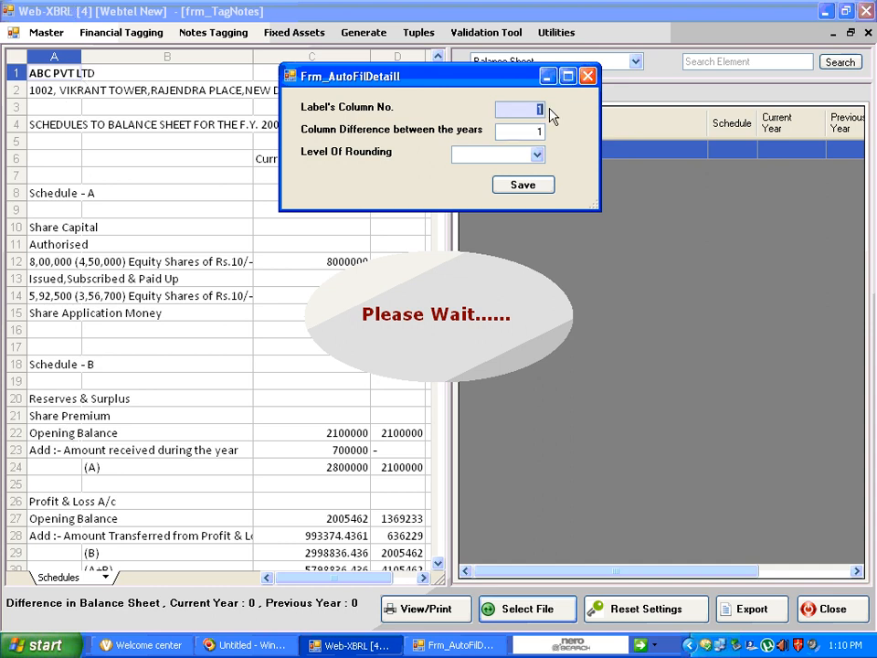
click(540, 131)
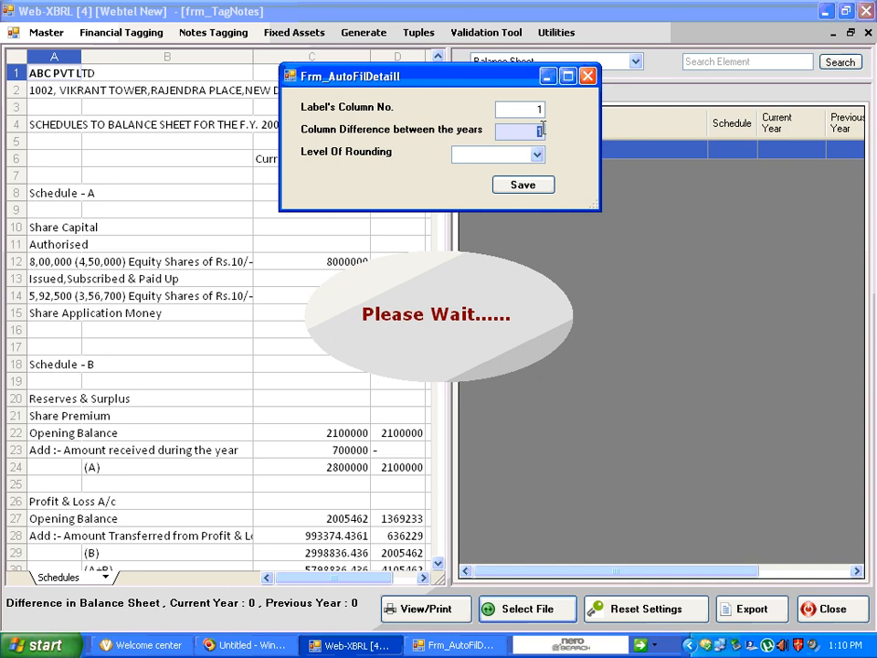
drag(482, 80, 271, 269)
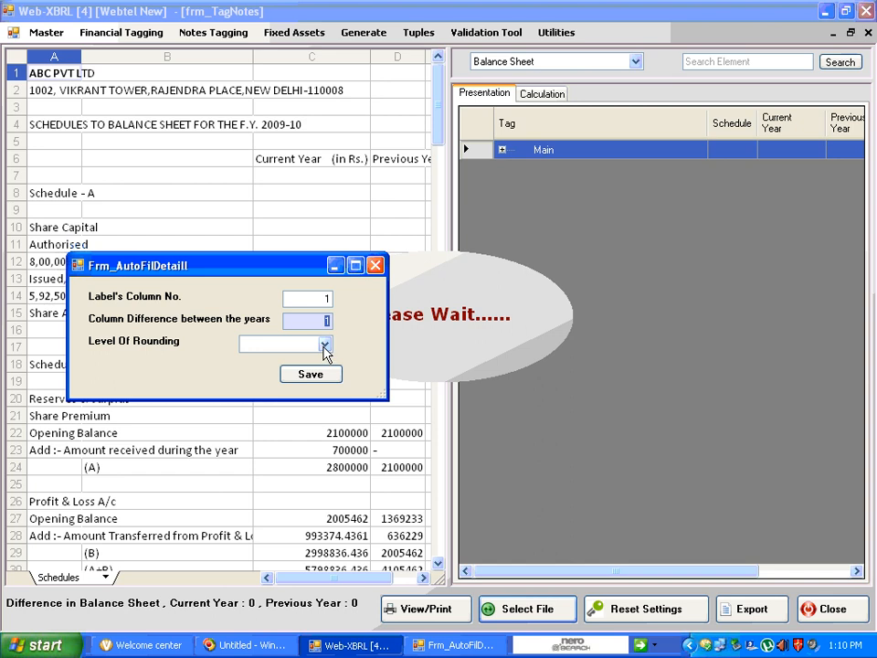
click(324, 345)
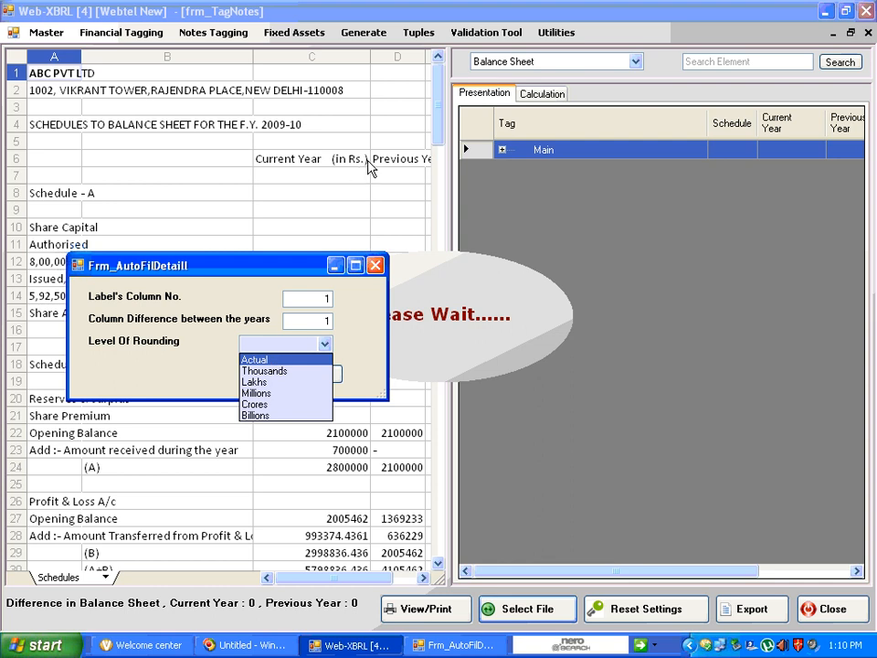
click(258, 359)
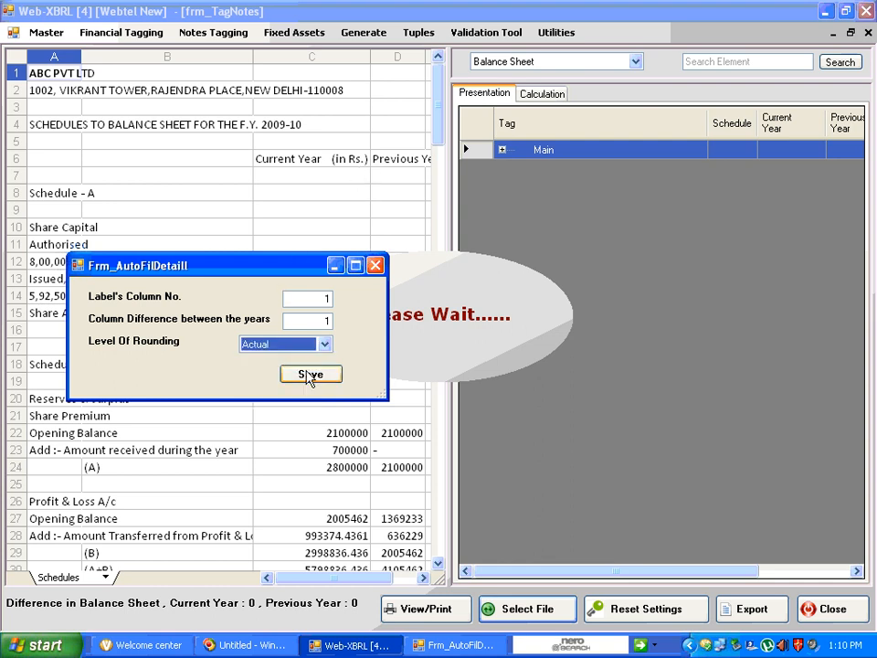
click(310, 374)
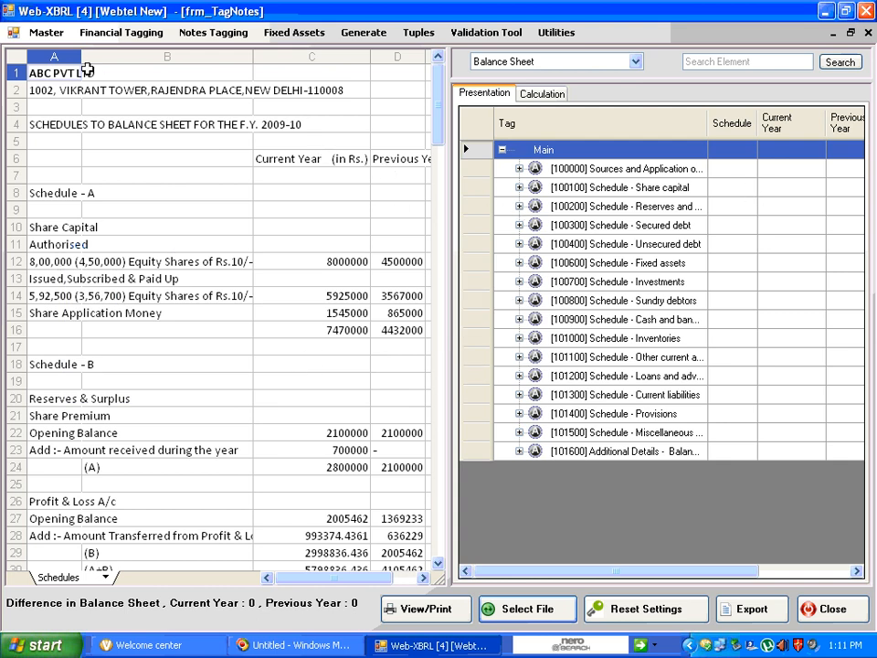
Widen column A and narrow columns B and C of the Schedules sheet so the labels and both year columns fit
drag(78, 54, 190, 55)
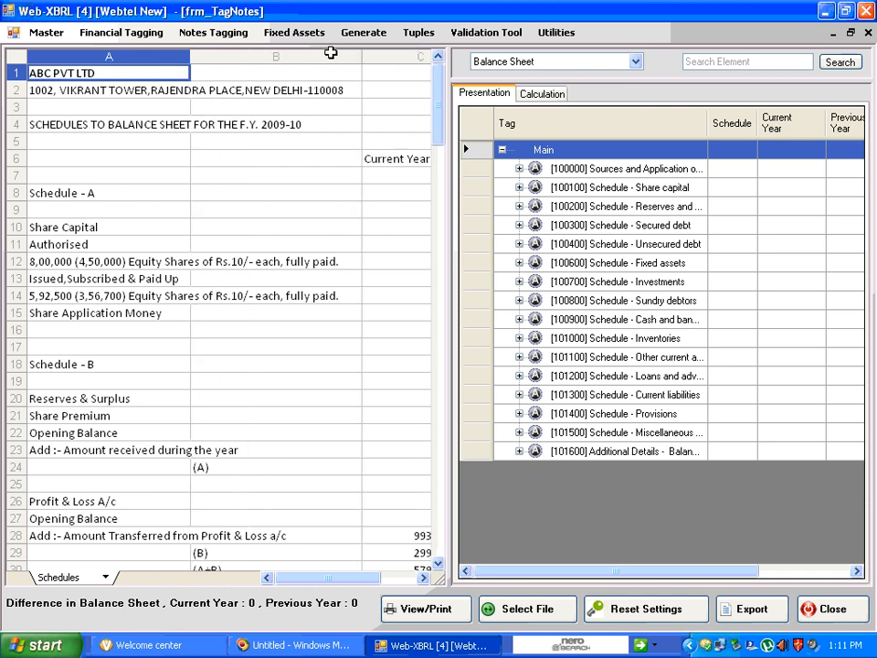
drag(363, 55, 275, 55)
drag(189, 59, 253, 55)
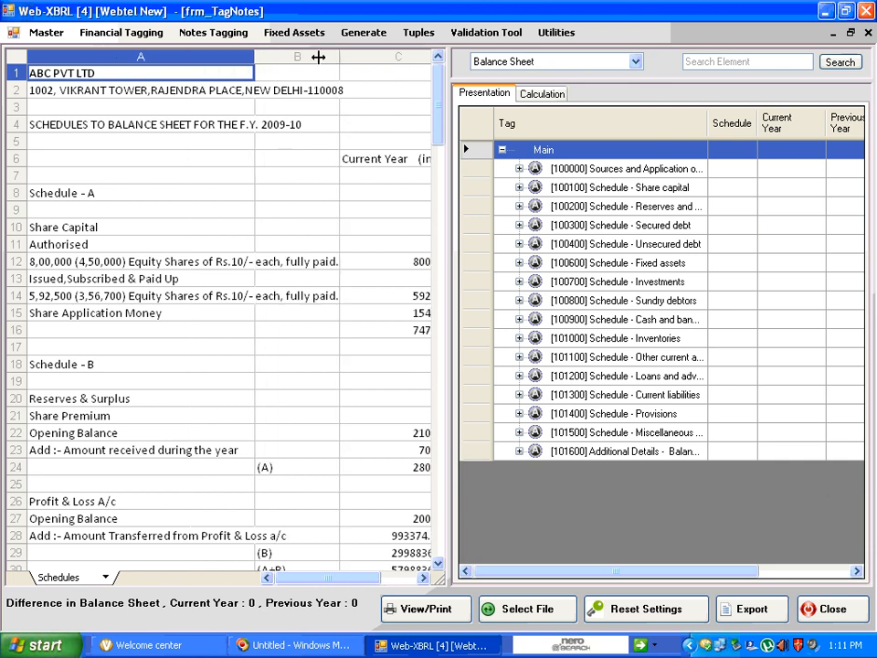
drag(338, 56, 277, 55)
drag(395, 56, 367, 52)
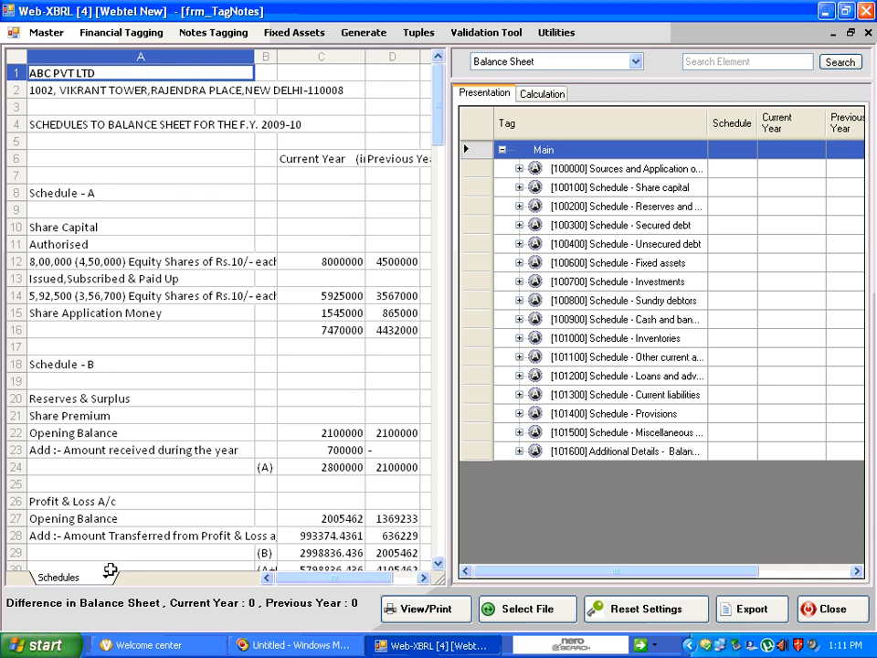
Switch to the balance sheet worksheet and adjust the widths of columns A and B so both year columns fit
click(110, 582)
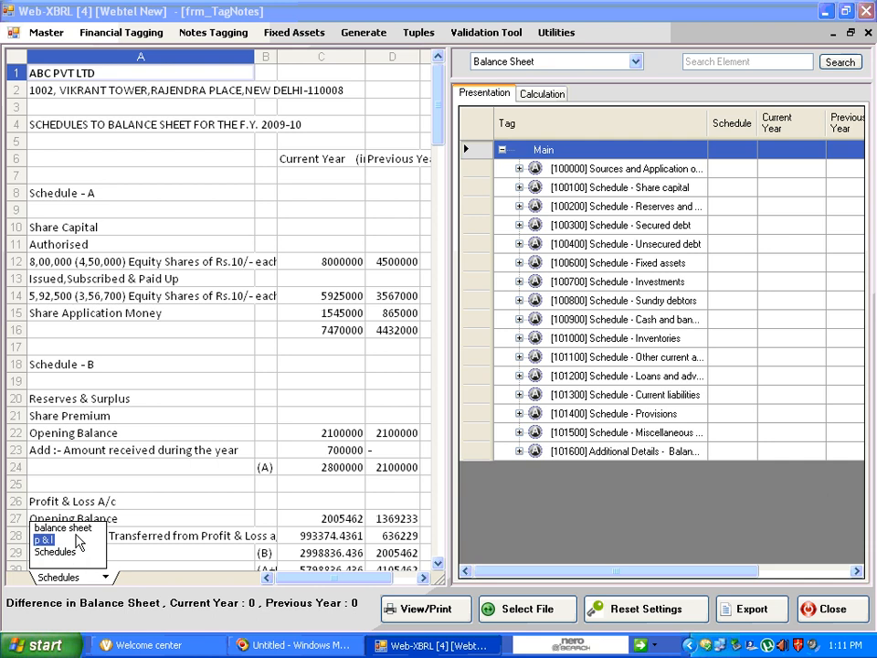
click(76, 524)
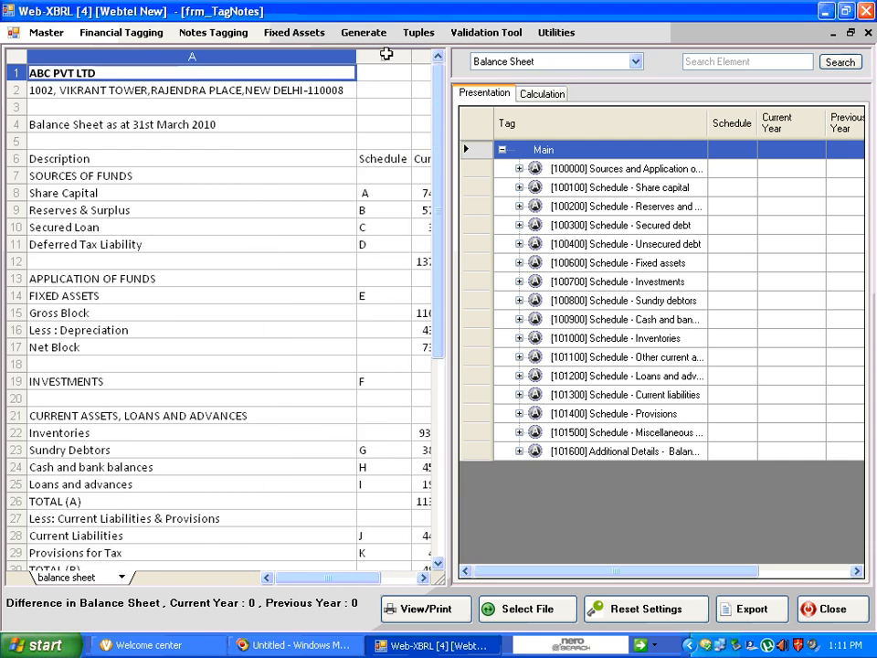
drag(356, 56, 224, 57)
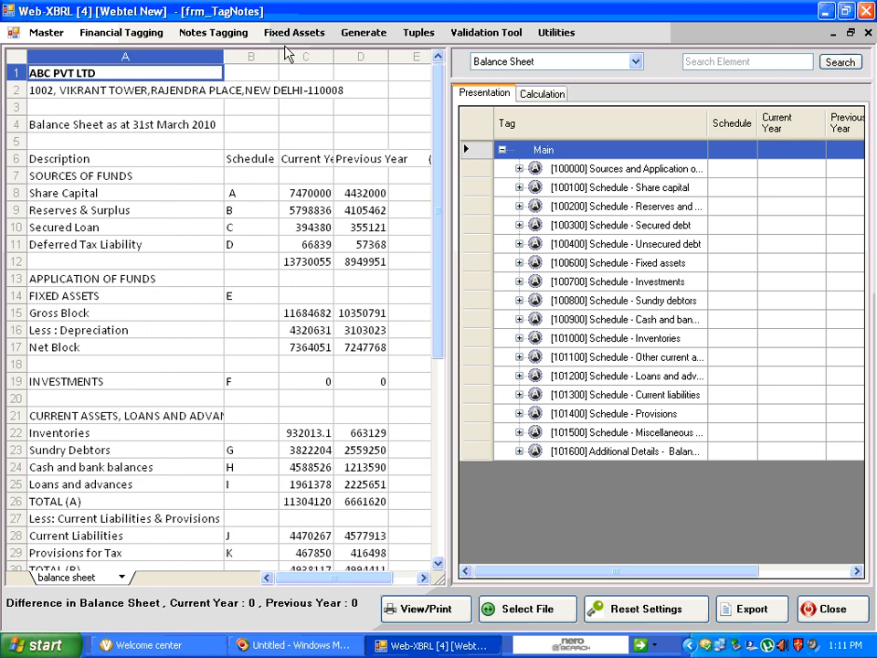
drag(278, 57, 294, 56)
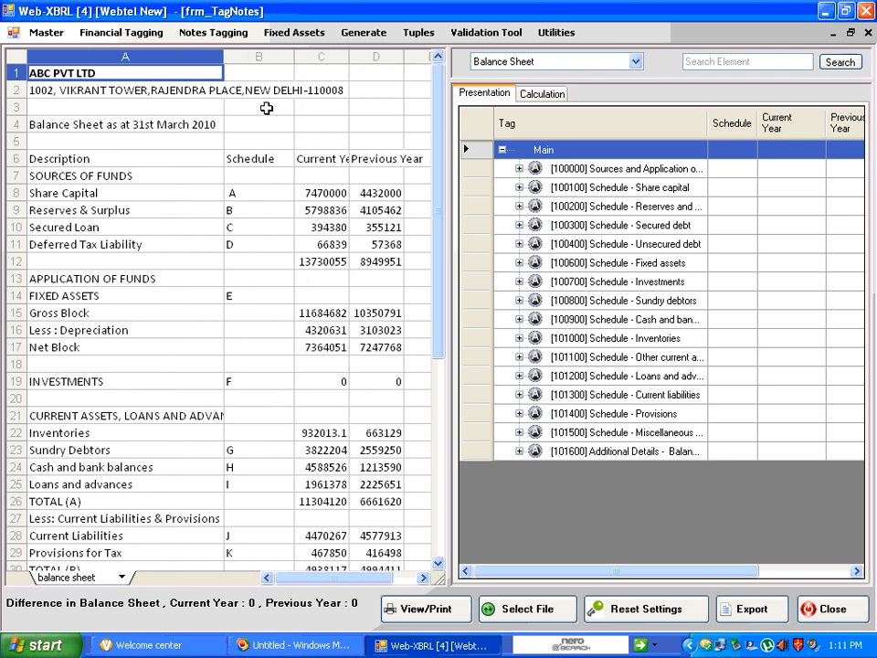
drag(226, 57, 245, 57)
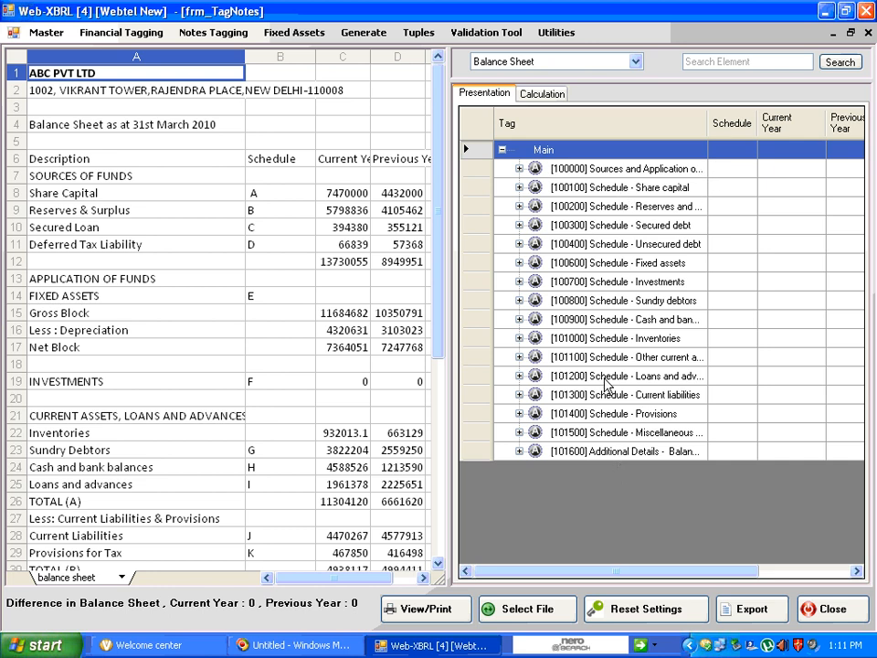
Expand all tags under the [100000] Sources and Application of funds schedule, including Shareholders' funds
click(589, 173)
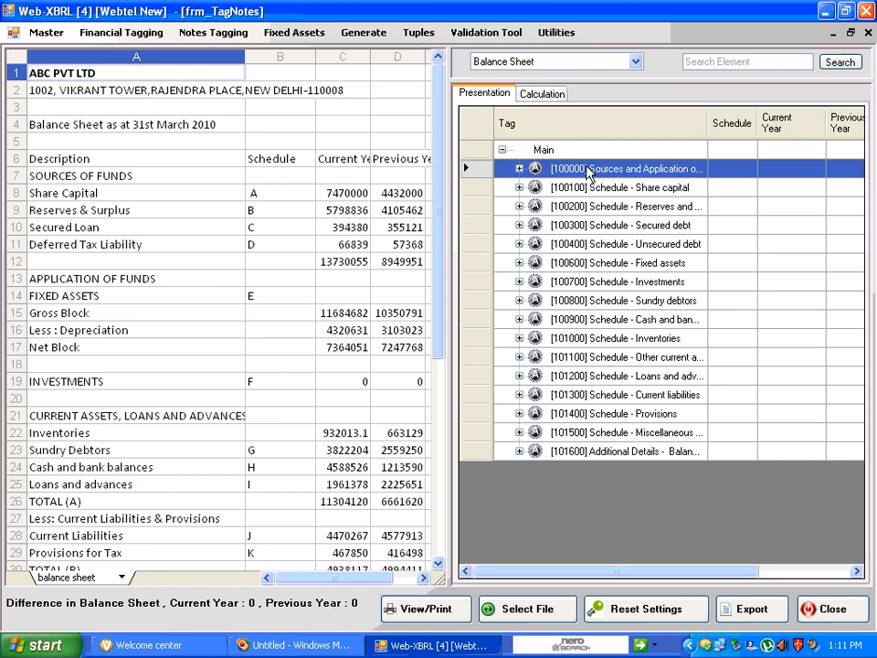
right_click(589, 173)
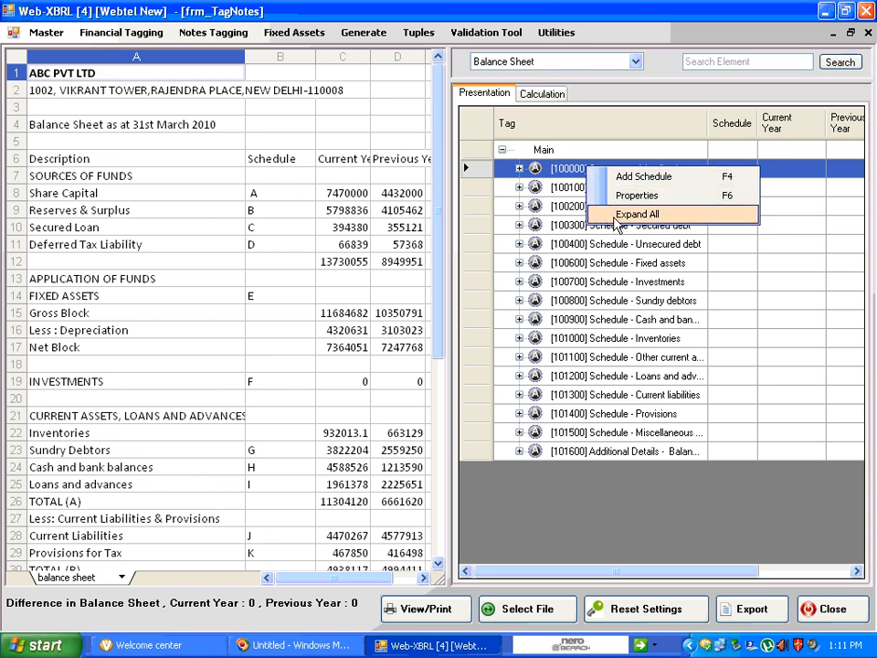
click(614, 216)
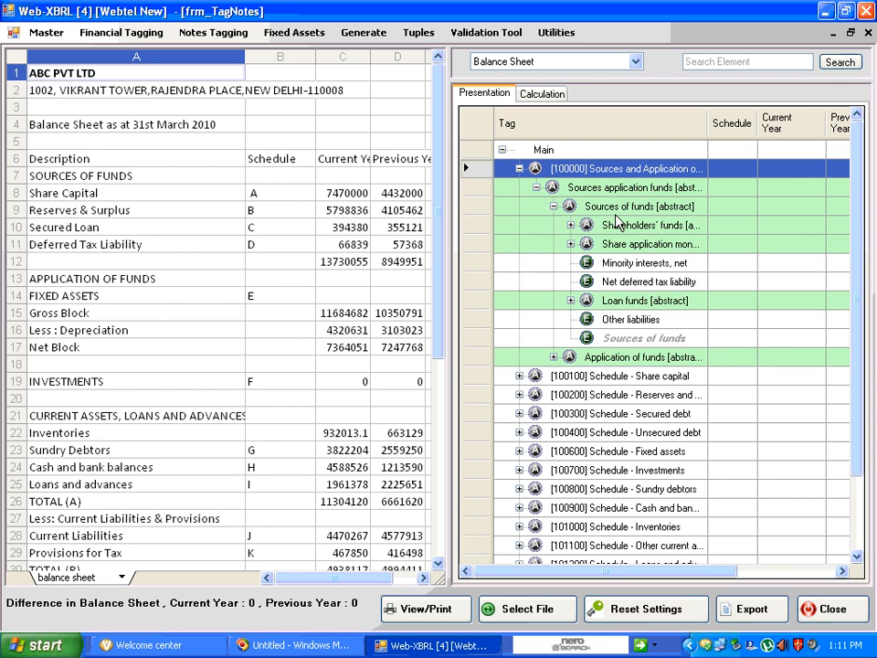
double_click(617, 224)
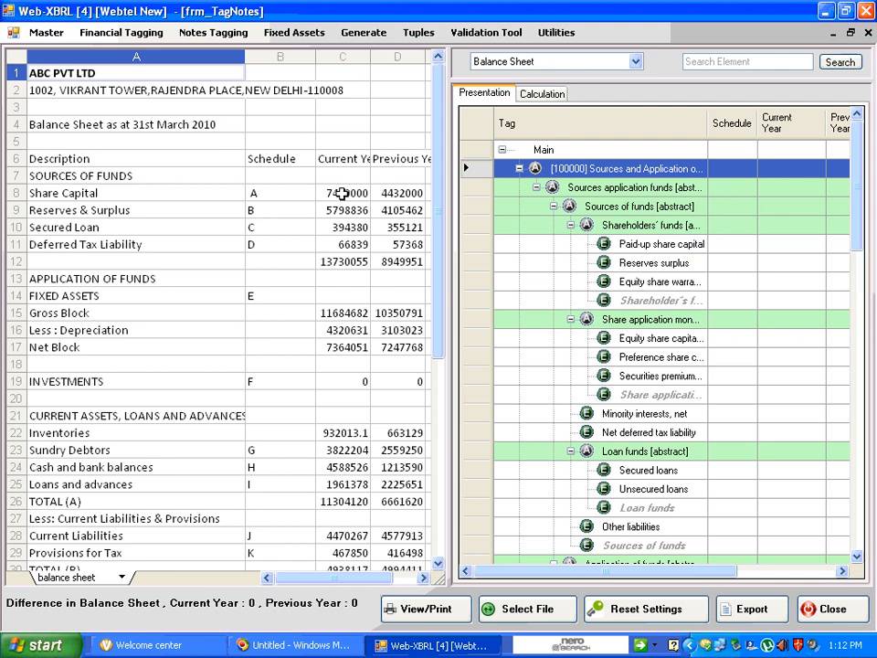
Narrow the Schedule column and tag the Share Capital amounts in row 8 as Paid-up share capital
click(341, 192)
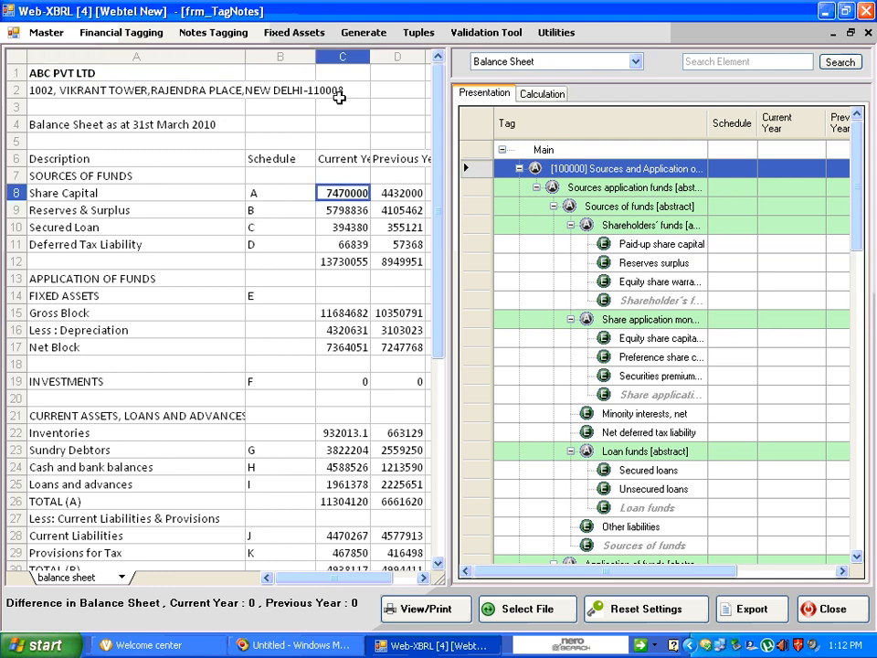
drag(316, 56, 272, 56)
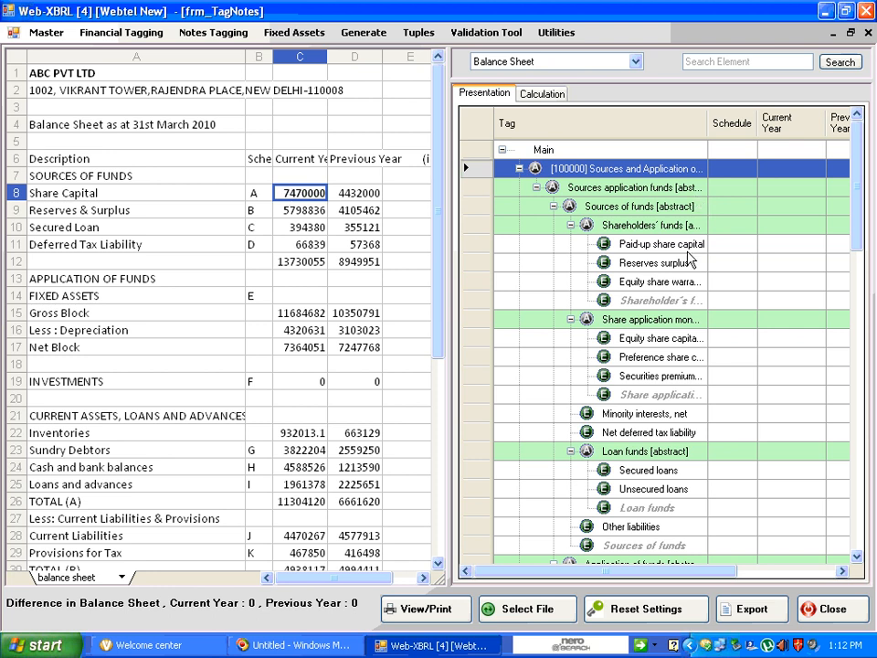
click(688, 248)
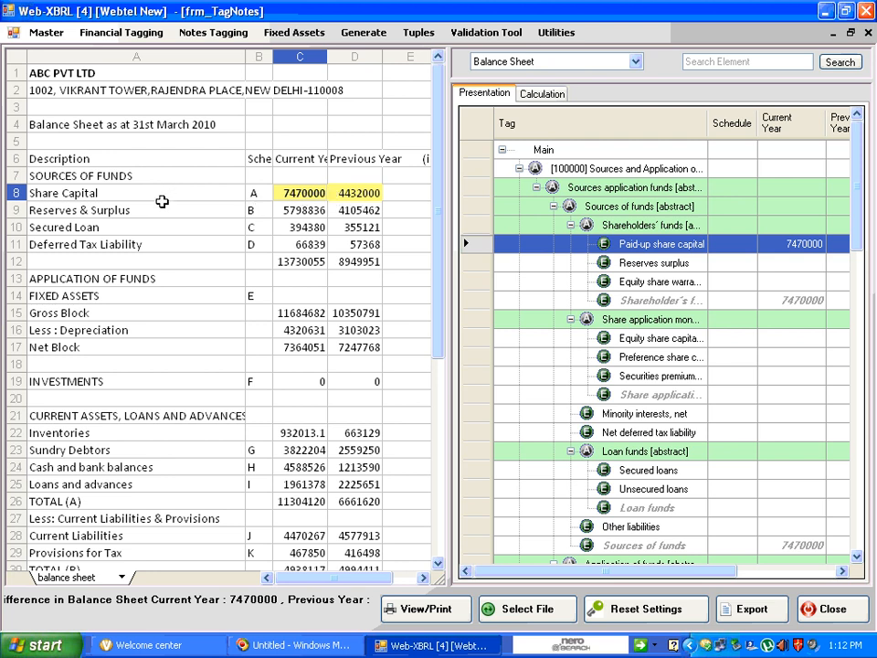
Tag the Reserves & Surplus, Secured Loan and Deferred Tax Liability amounts as Reserves surplus, Secured loans and Net deferred tax liability respectively
click(297, 211)
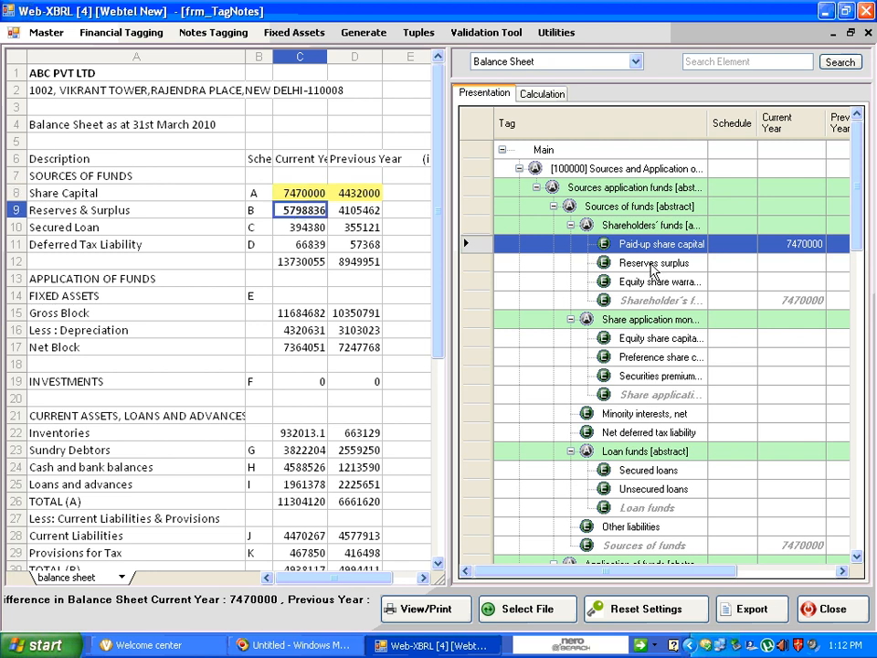
click(653, 264)
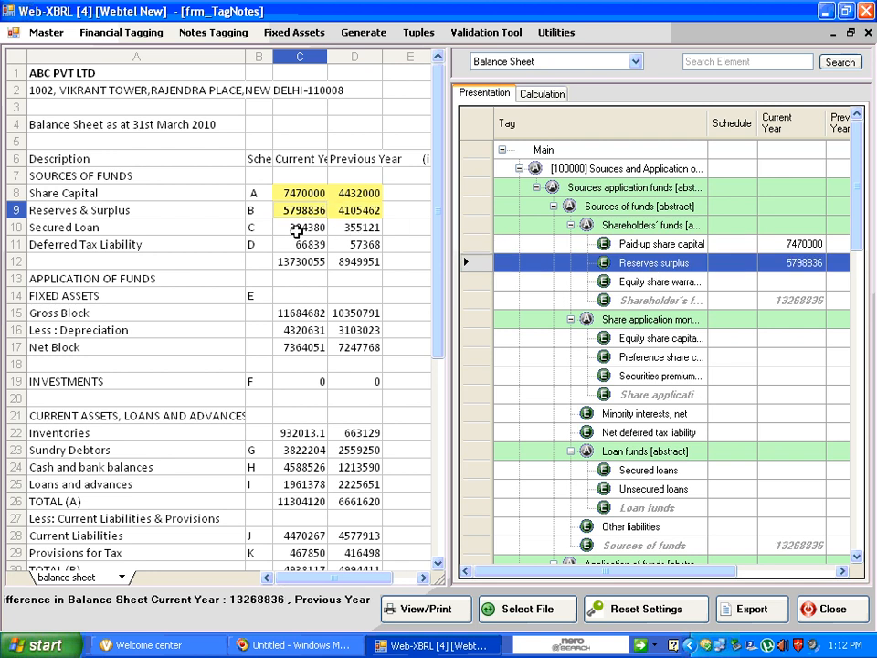
click(299, 228)
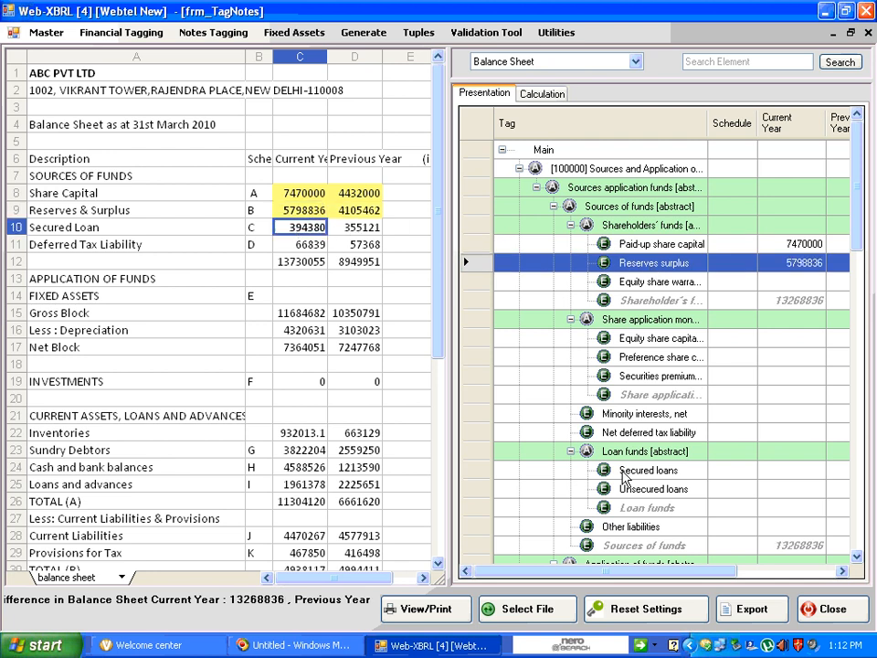
click(627, 470)
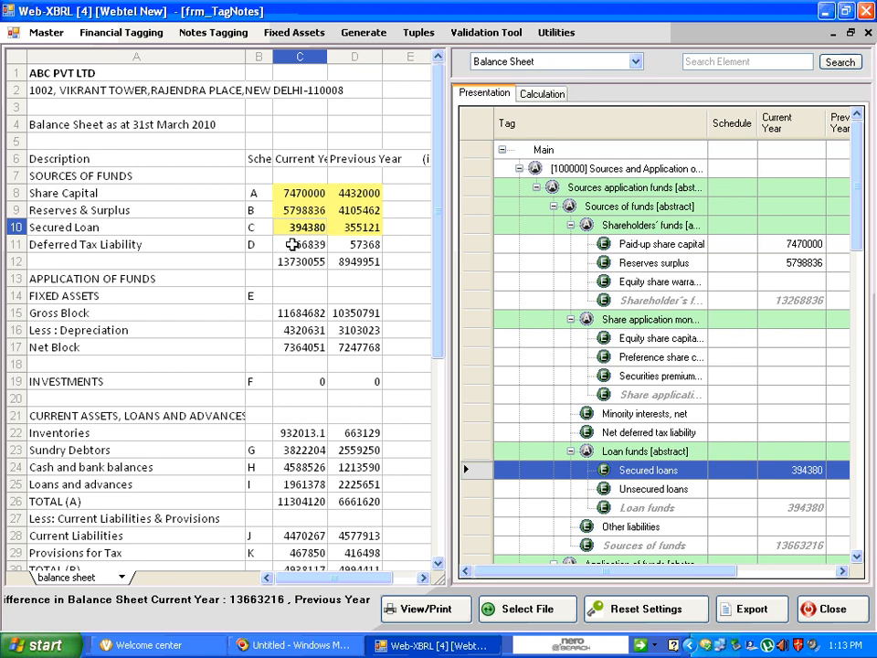
click(291, 244)
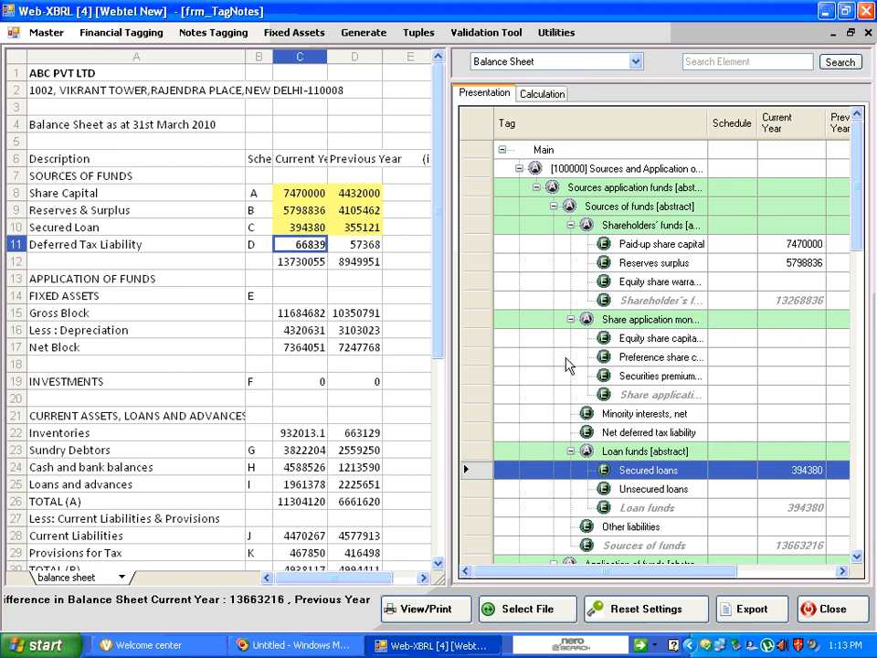
click(629, 433)
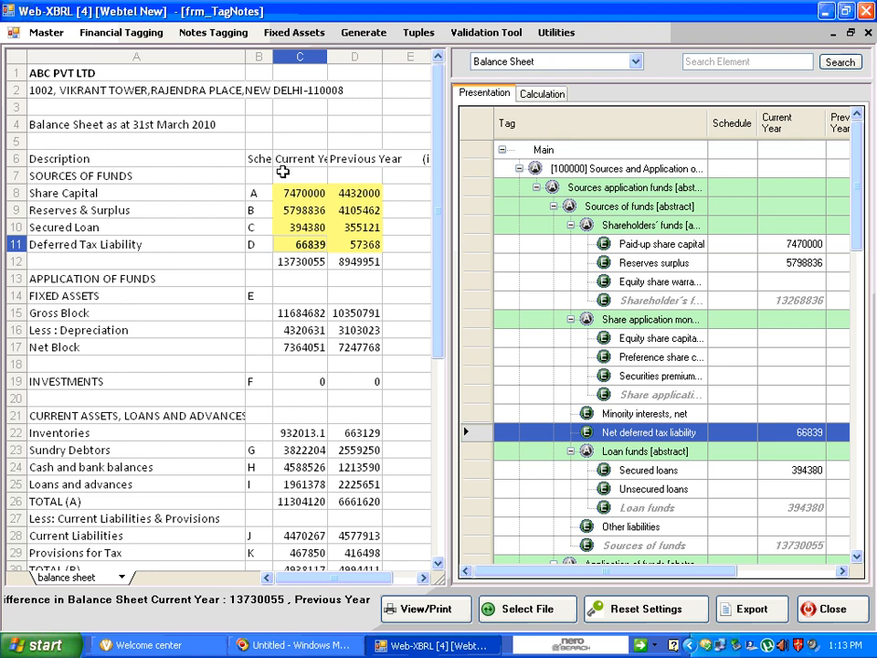
Tag the Gross Block and Less : Depreciation amounts with the Gross block and Accumulated depreciation elements under Net block [abstract]
click(294, 315)
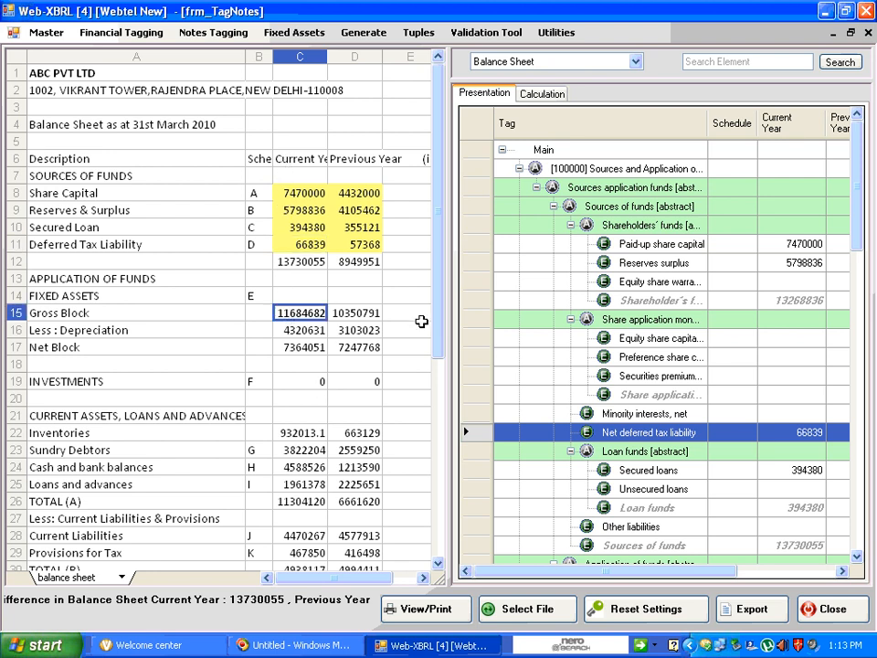
click(704, 395)
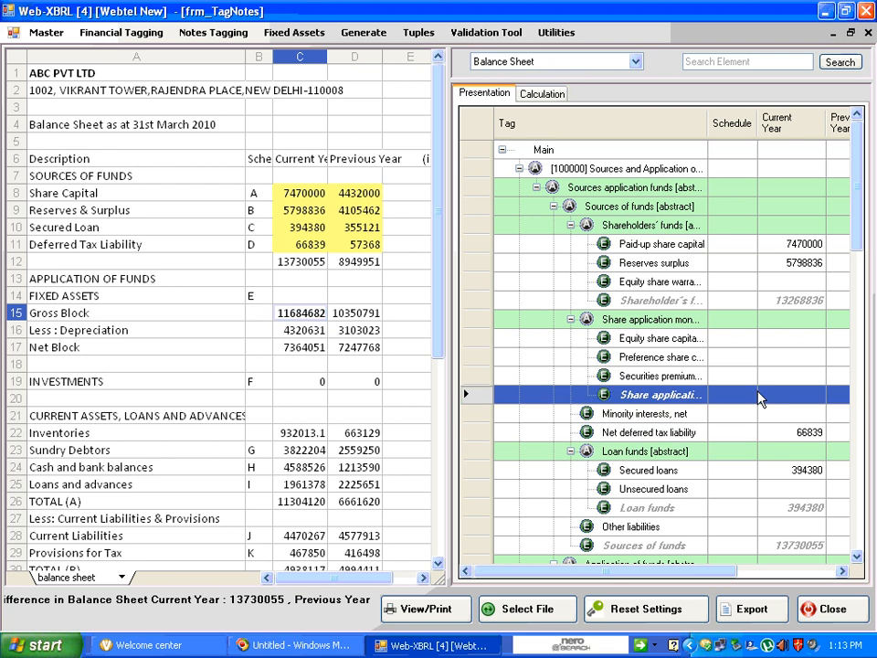
click(855, 555)
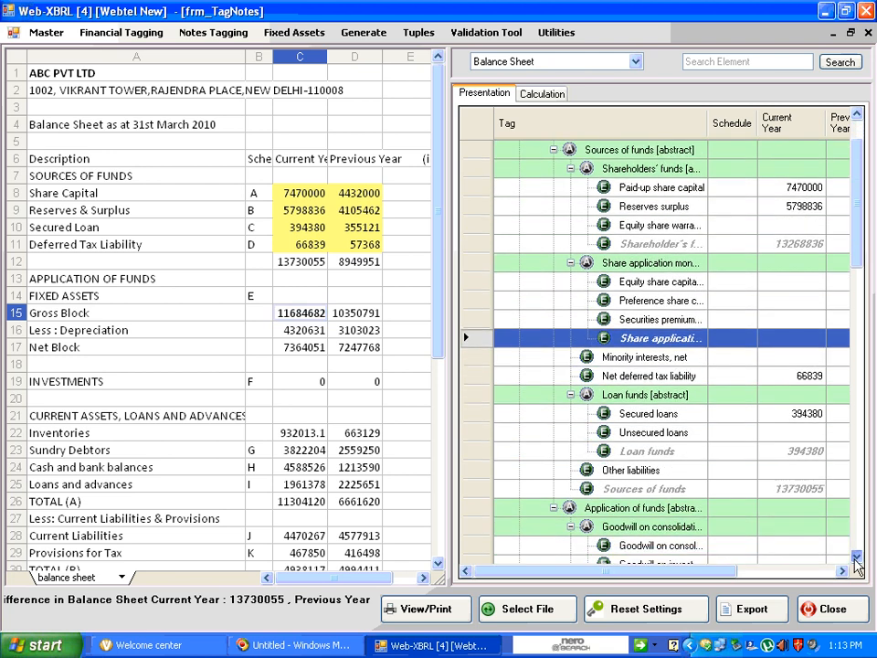
click(855, 558)
click(855, 558)
click(856, 558)
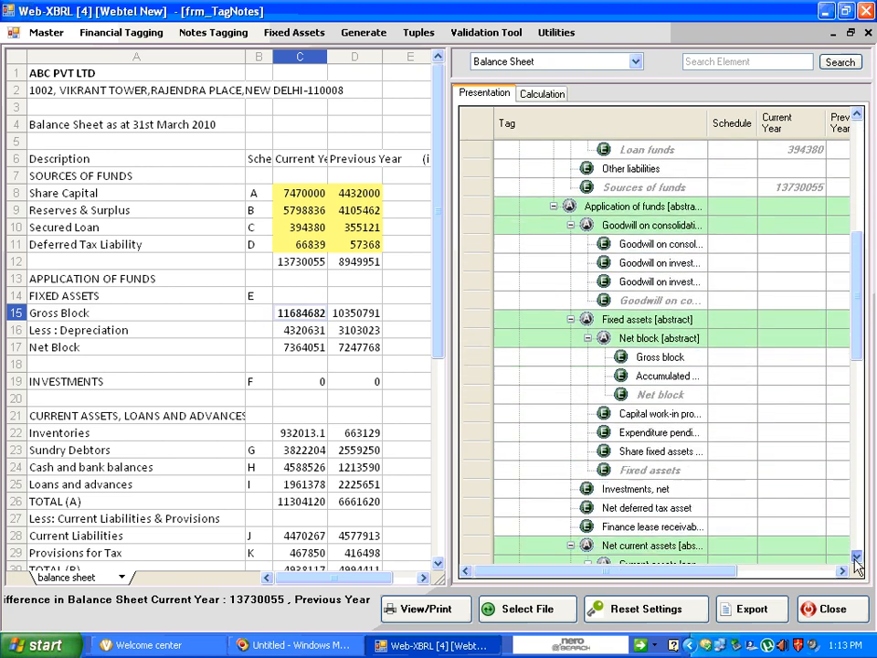
click(855, 558)
click(856, 558)
click(856, 558)
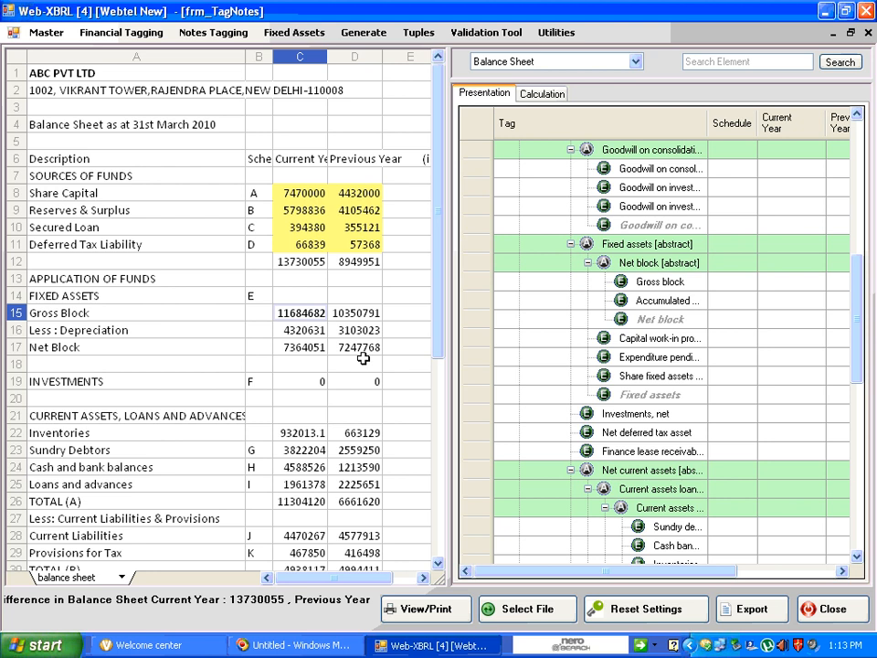
click(297, 312)
click(683, 283)
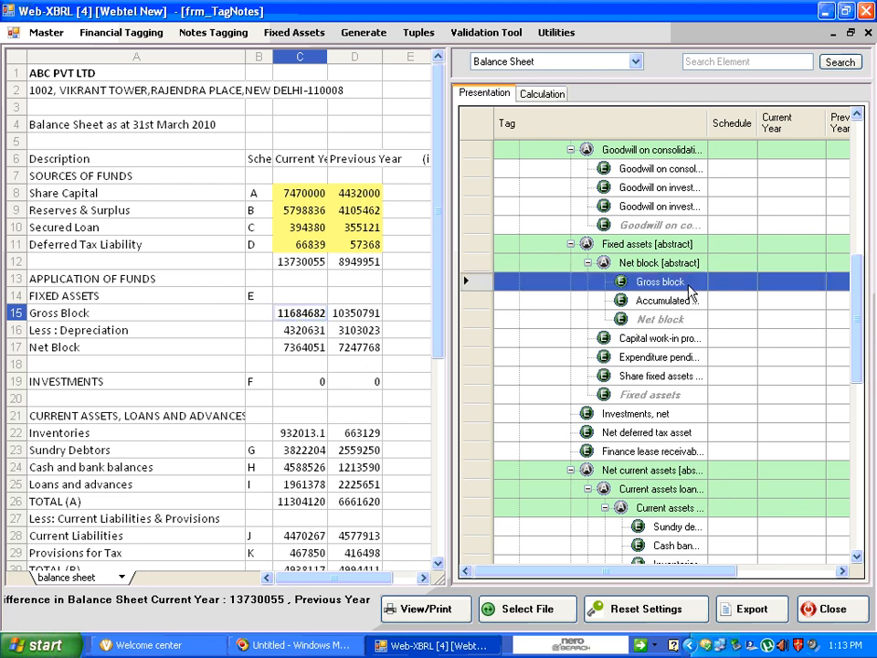
click(311, 330)
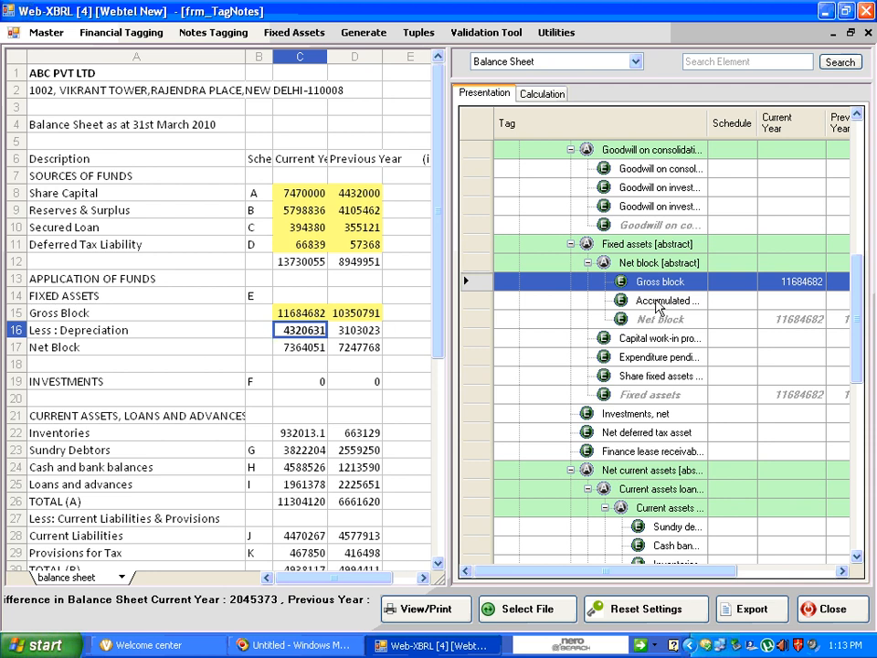
click(657, 301)
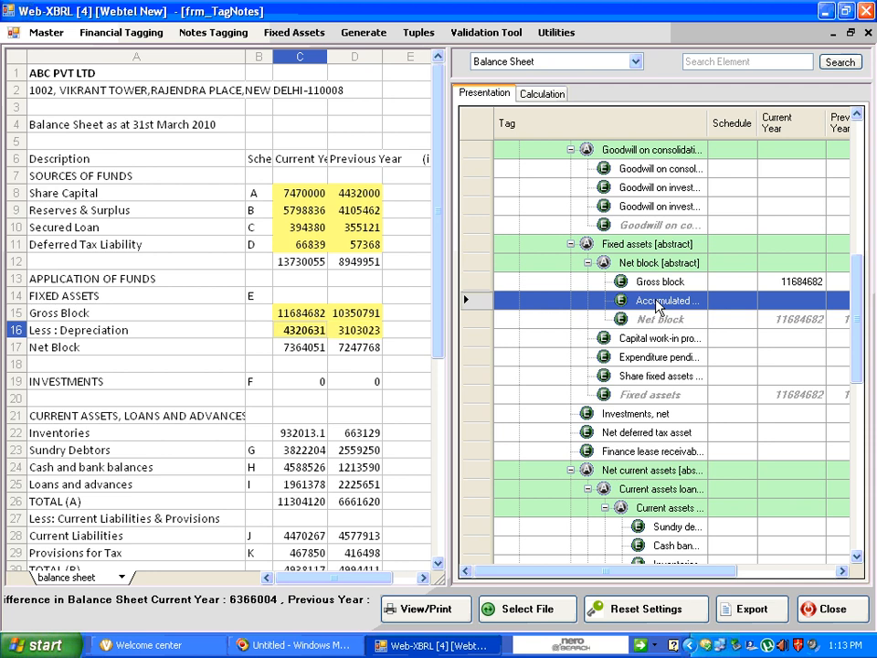
Tag the INVESTMENTS amounts in row 19 as Investments, net under Application of funds
click(284, 381)
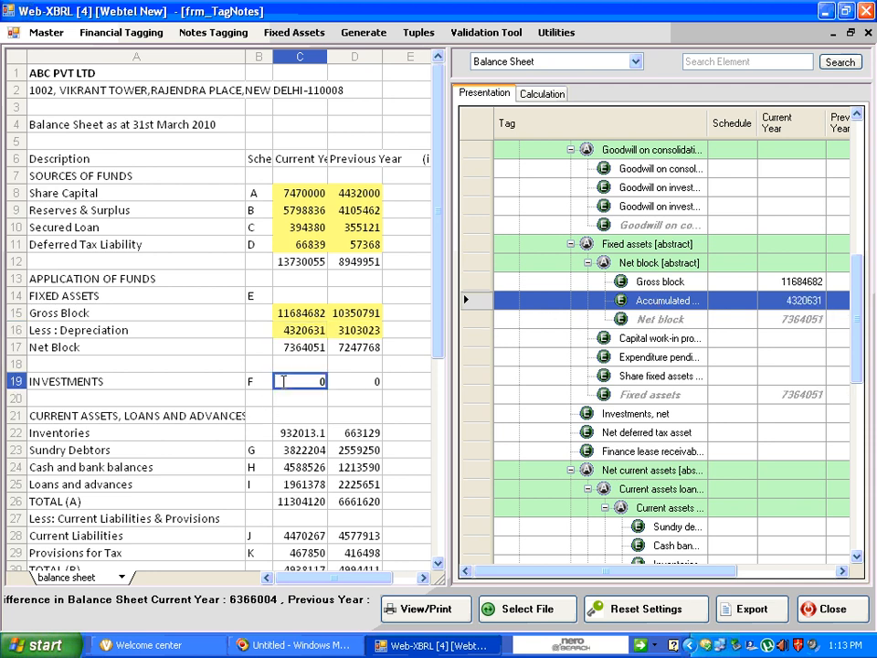
click(720, 253)
scroll(721, 253, up, 4)
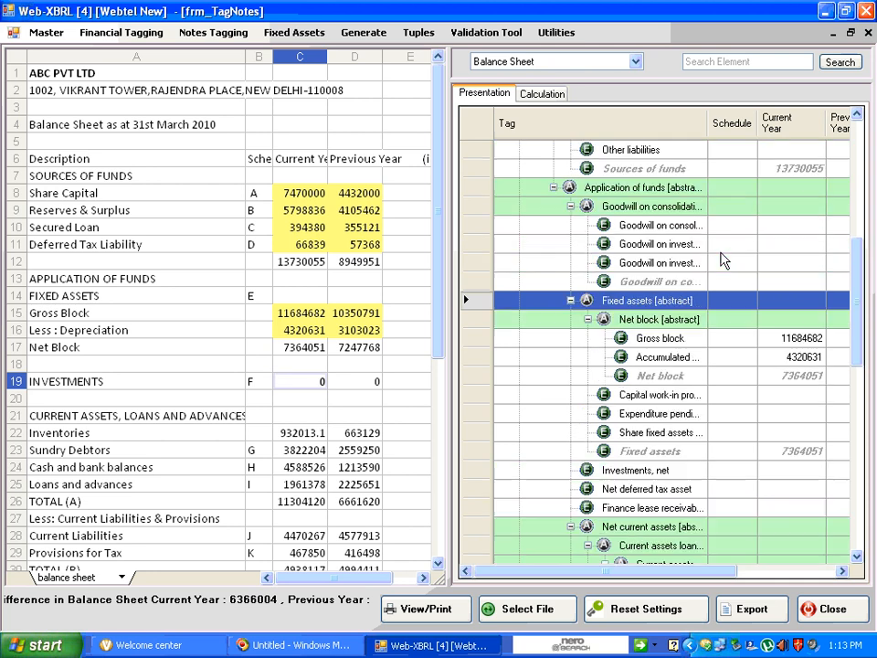
scroll(721, 261, up, 2)
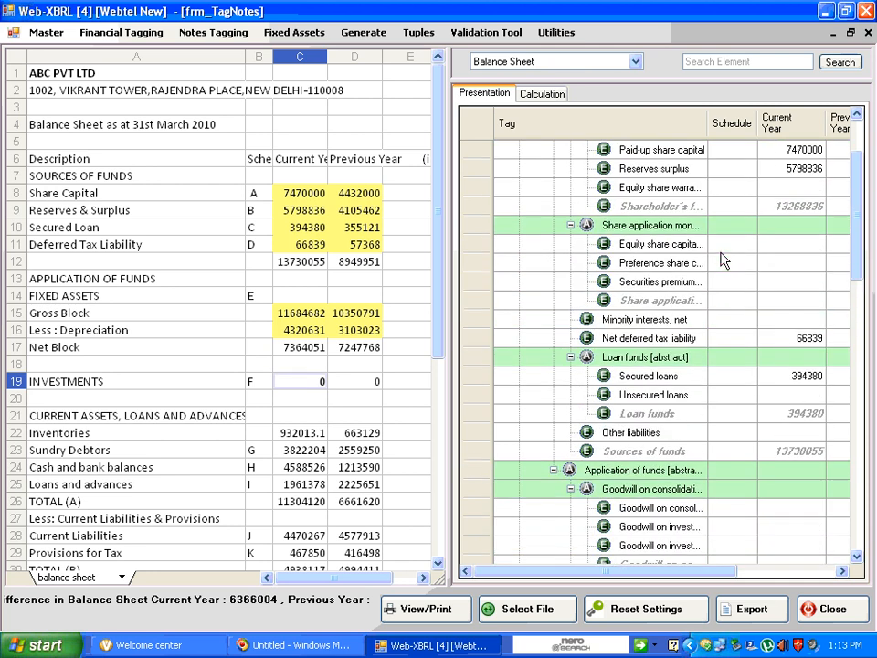
scroll(720, 260, down, 5)
scroll(721, 265, down, 1)
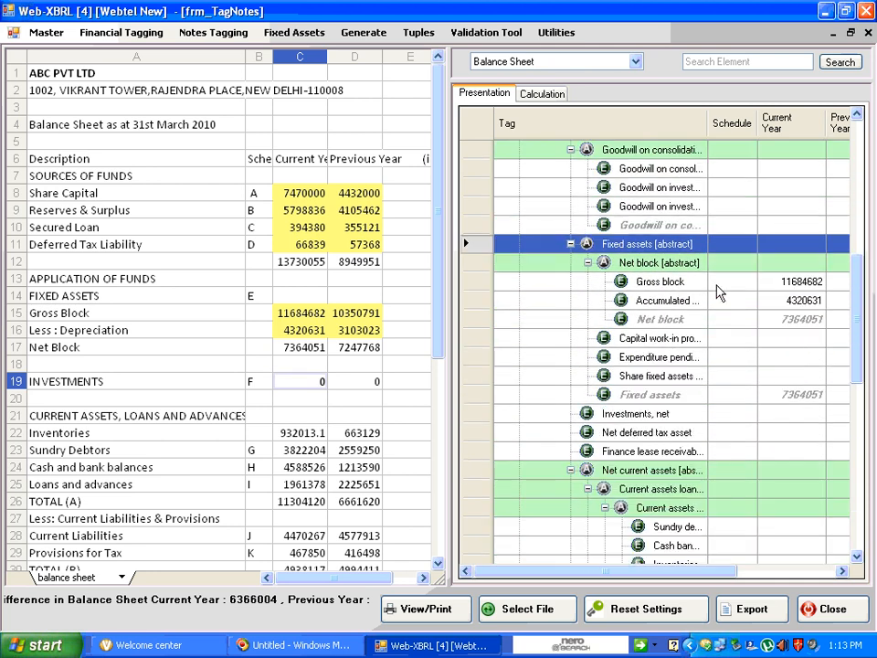
click(670, 415)
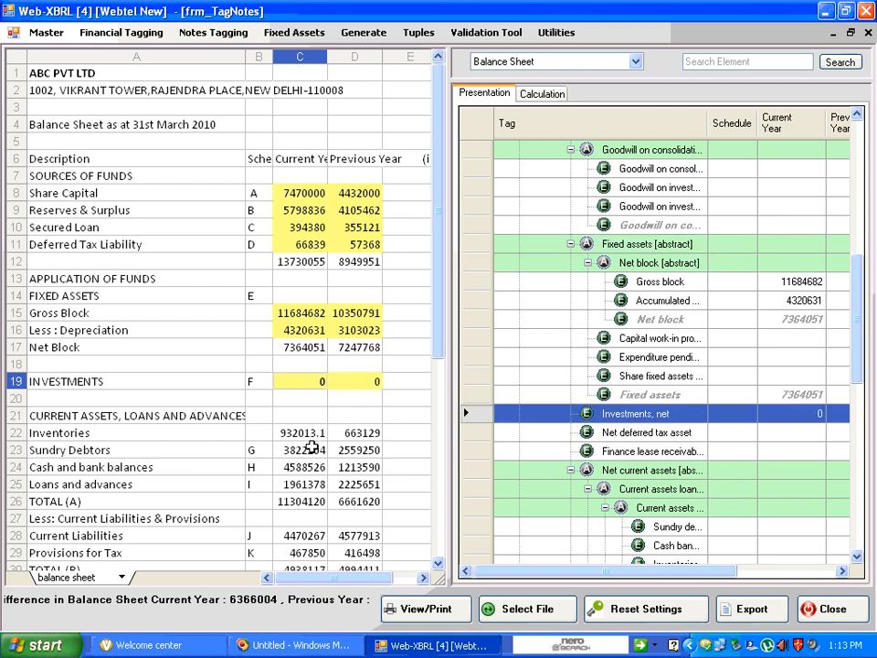
Tag the Inventories amounts in row 22 with the Inventories element under Net current assets
click(311, 435)
click(649, 394)
scroll(654, 400, down, 4)
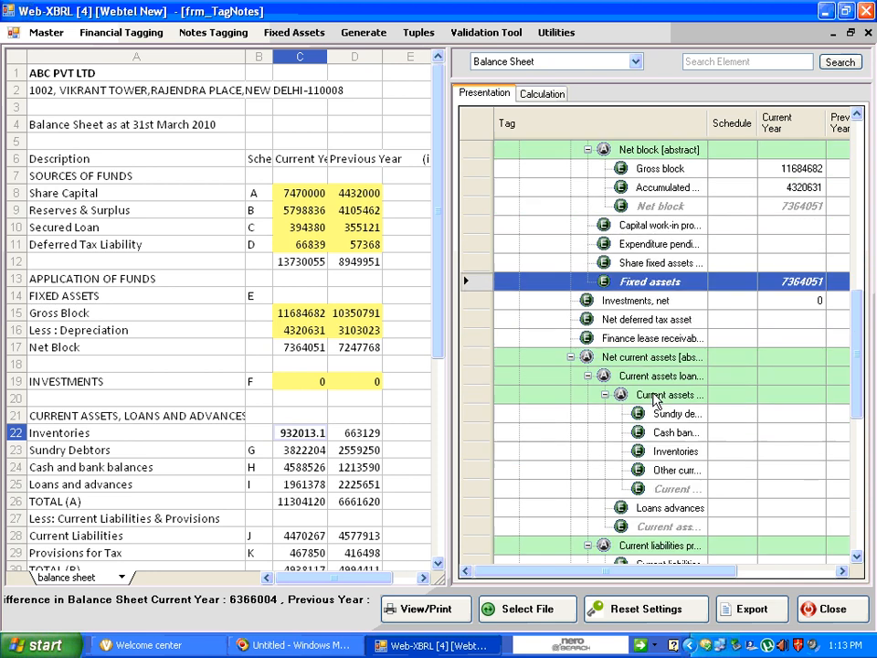
scroll(654, 400, down, 1)
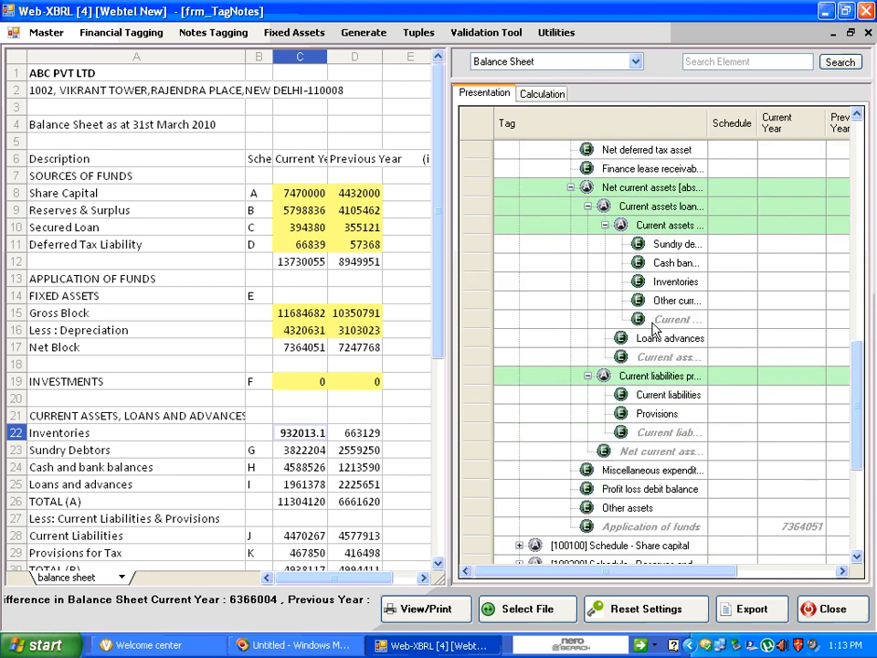
click(665, 285)
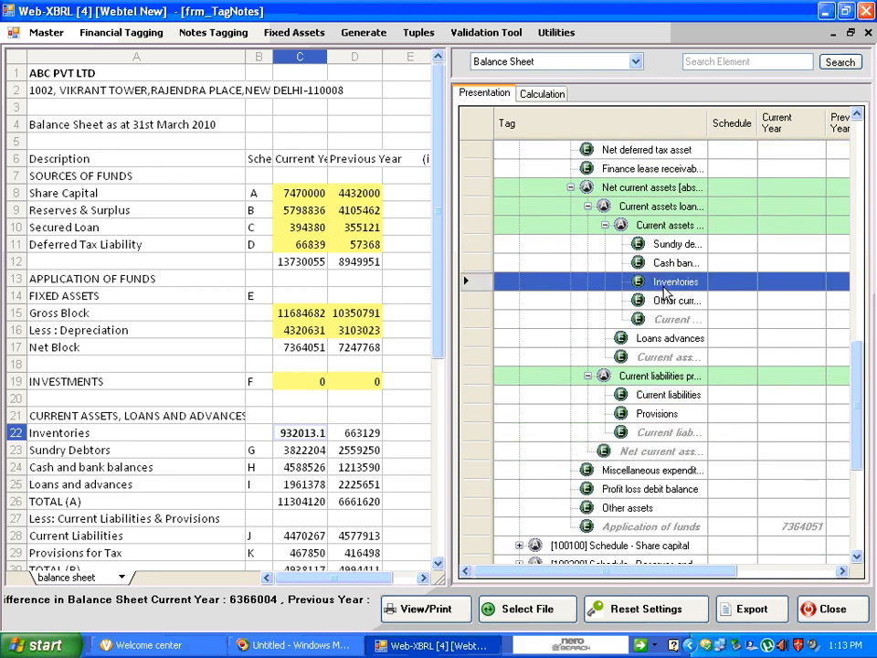
double_click(664, 287)
Tag the Sundry Debtors and Cash and bank balances amounts with their matching elements under Current assets
click(295, 450)
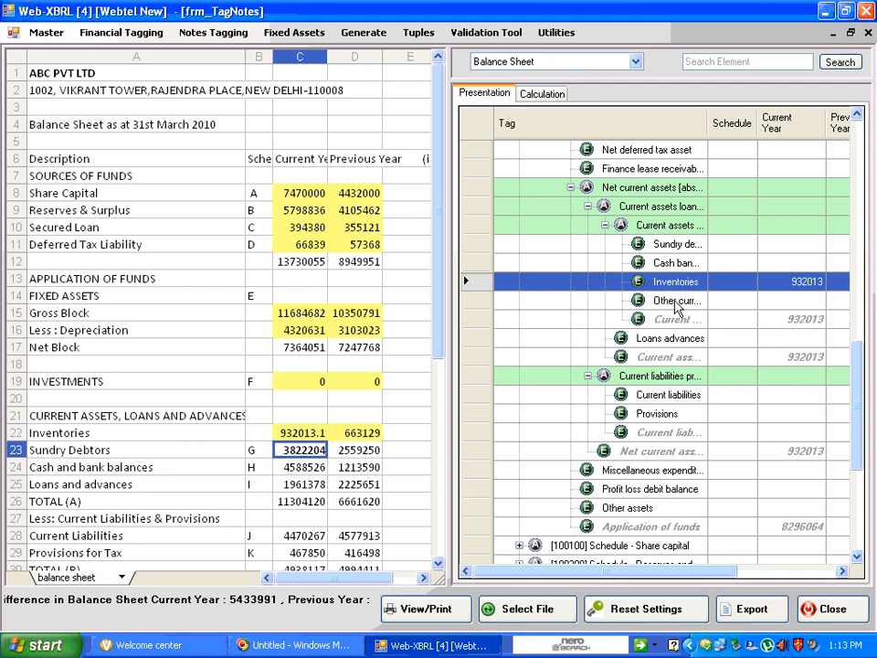
double_click(674, 244)
click(317, 467)
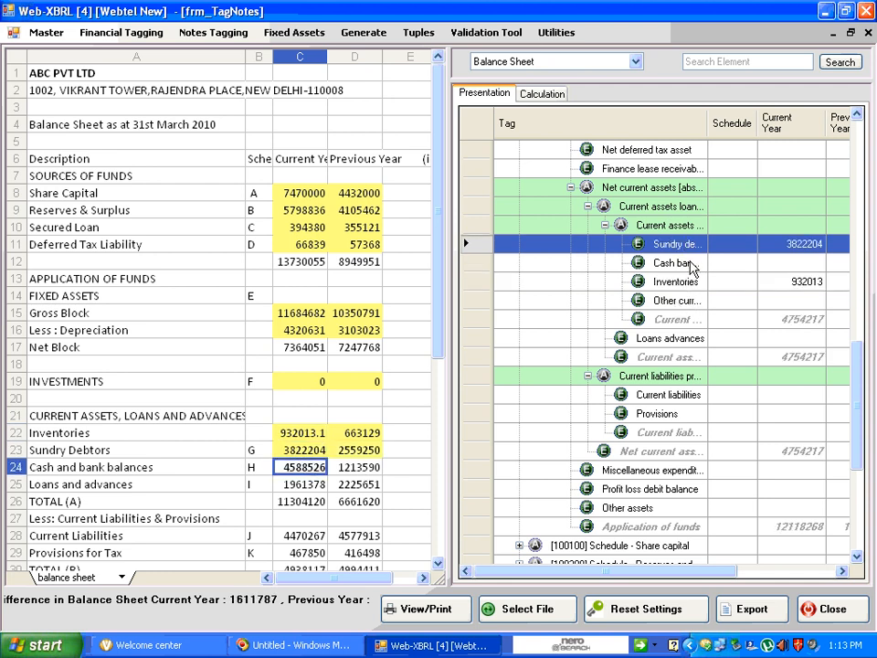
double_click(687, 263)
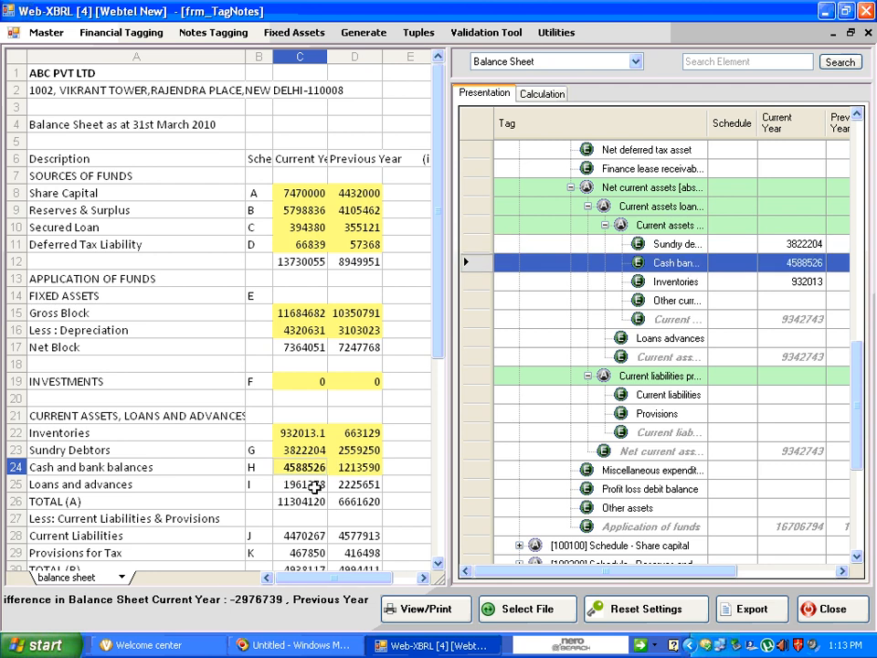
Tag the Loans and advances amounts in row 25 with the Loans advances element
click(315, 484)
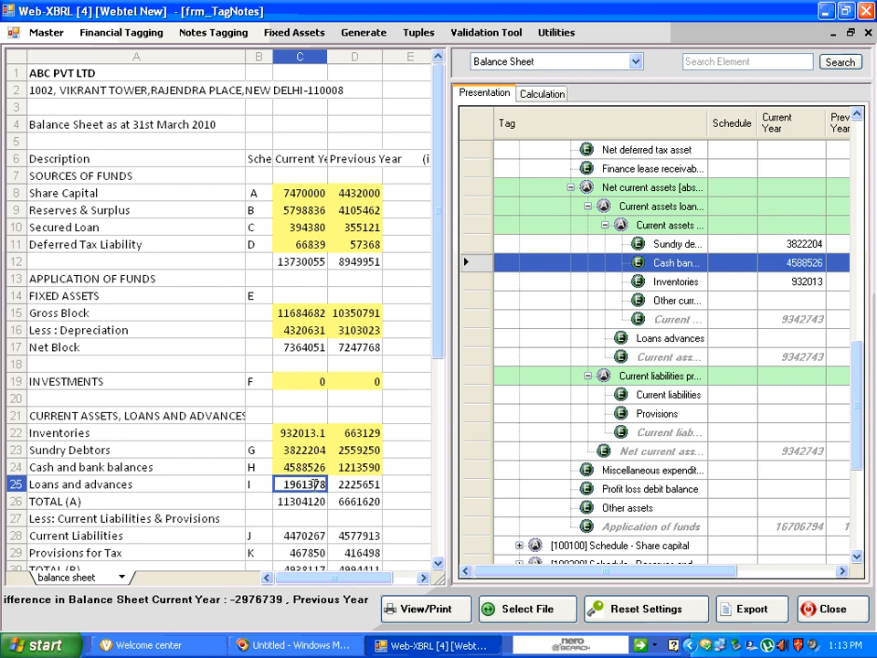
click(671, 339)
double_click(671, 339)
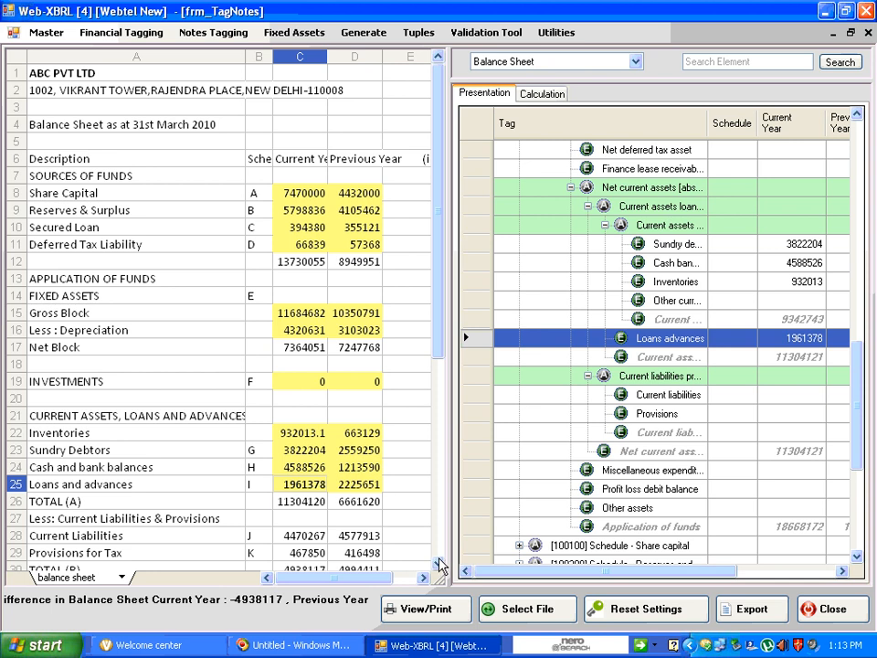
Tag the Current Liabilities amounts in row 28 with the Current liabilities element
scroll(440, 566, down, 2)
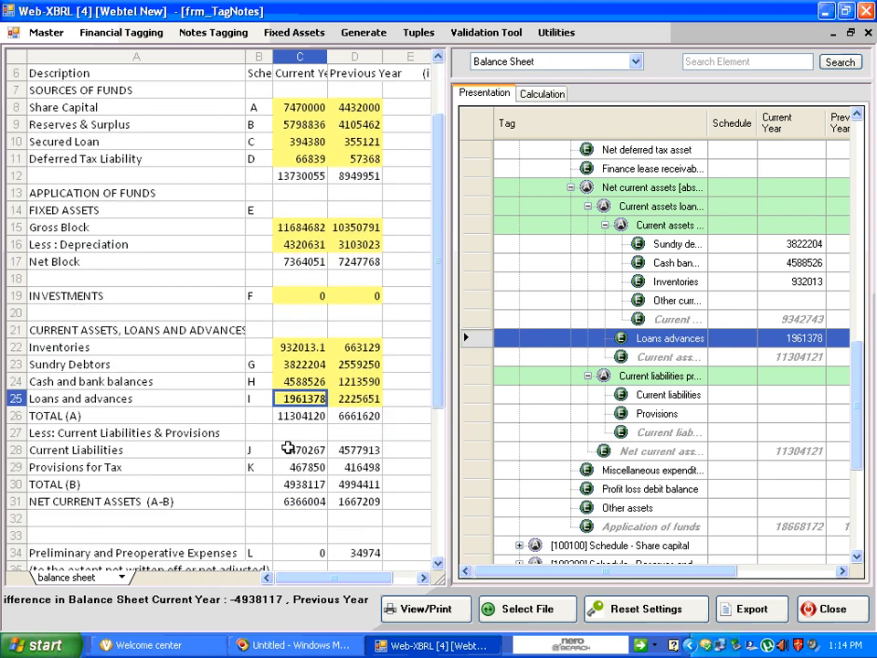
click(287, 448)
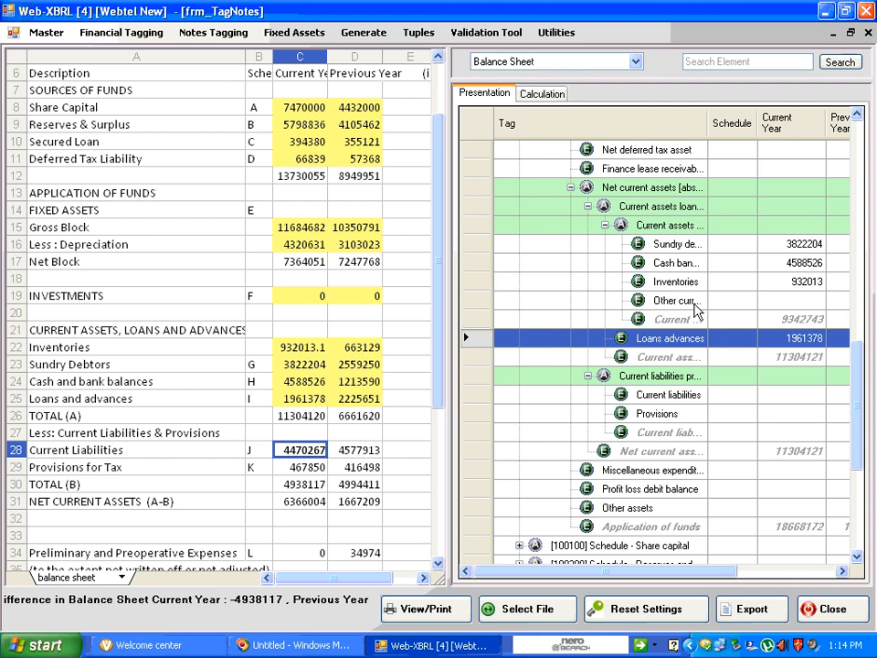
scroll(698, 320, down, 1)
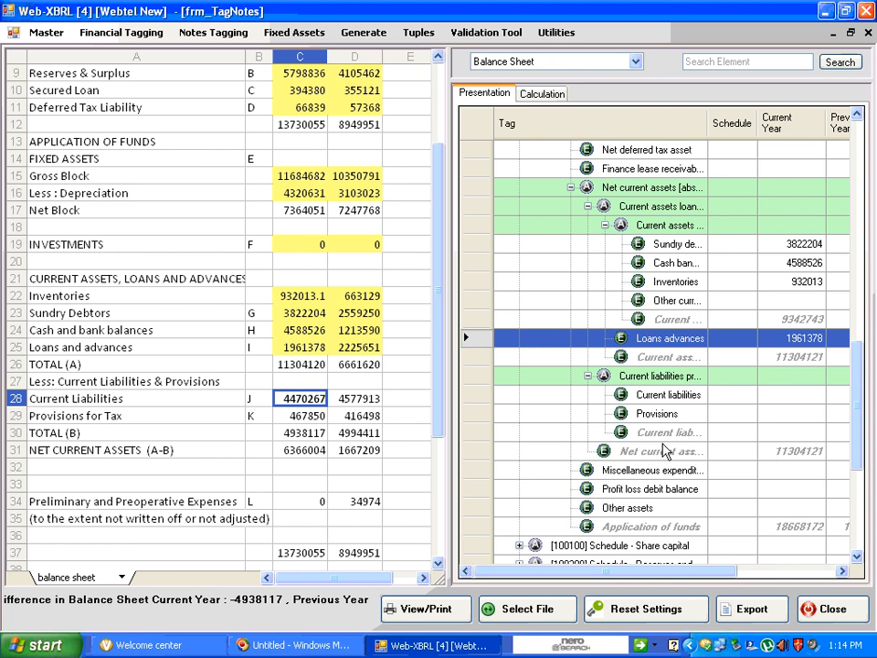
click(664, 404)
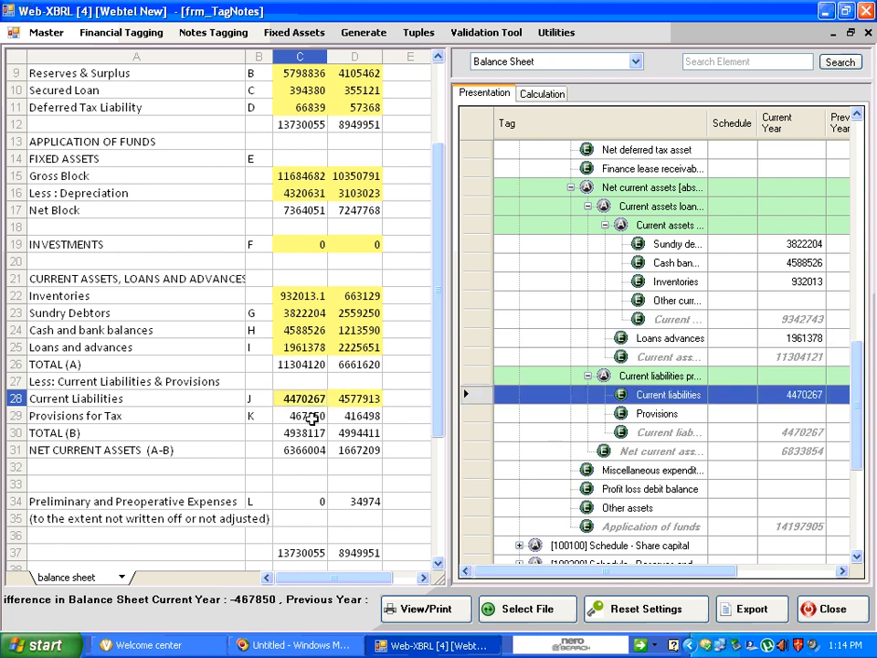
Tag the Provisions for Tax amounts as Provisions and the Preliminary and Preoperative Expenses amounts as Miscellaneous expenditure
click(310, 416)
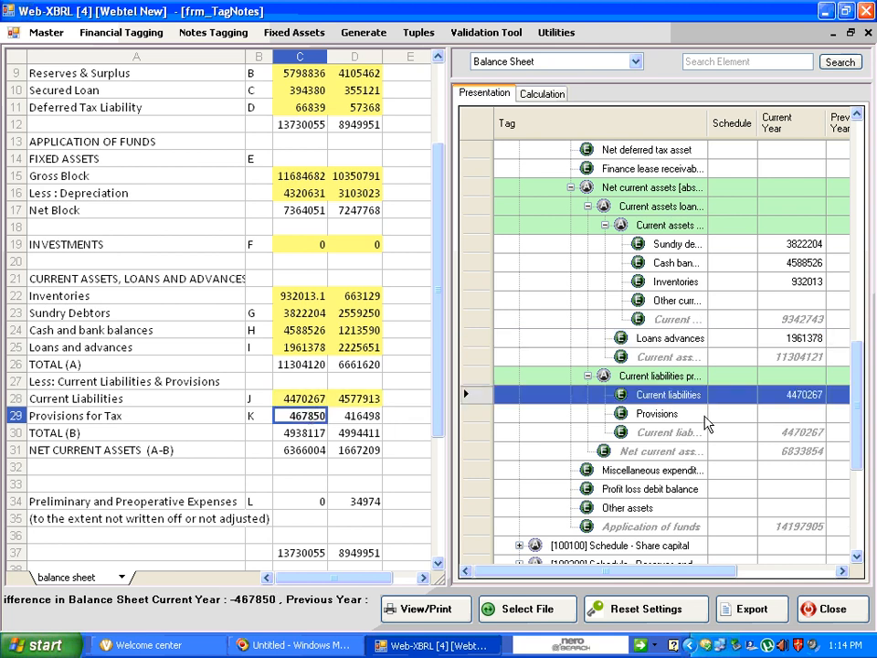
click(692, 414)
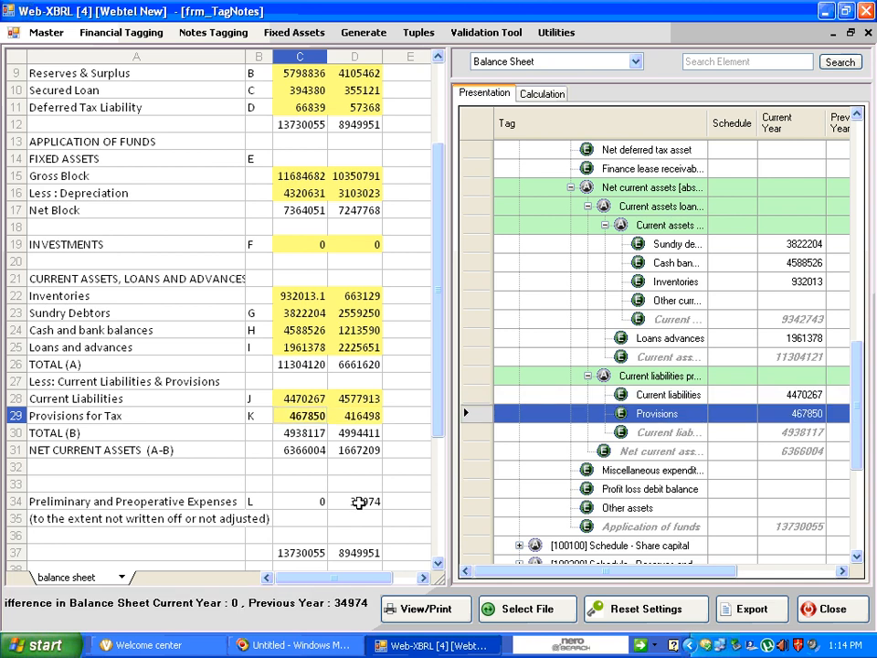
click(289, 501)
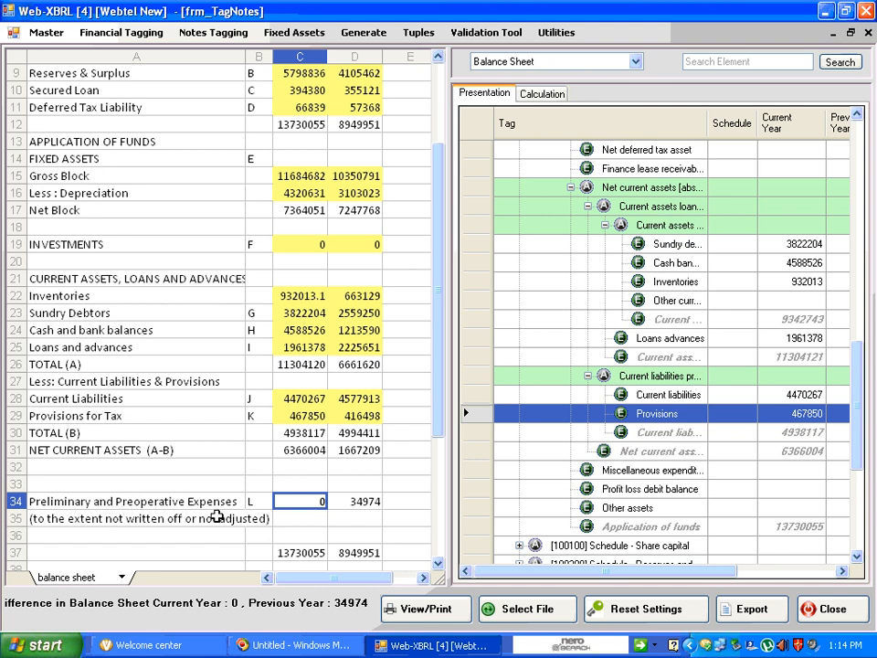
click(652, 471)
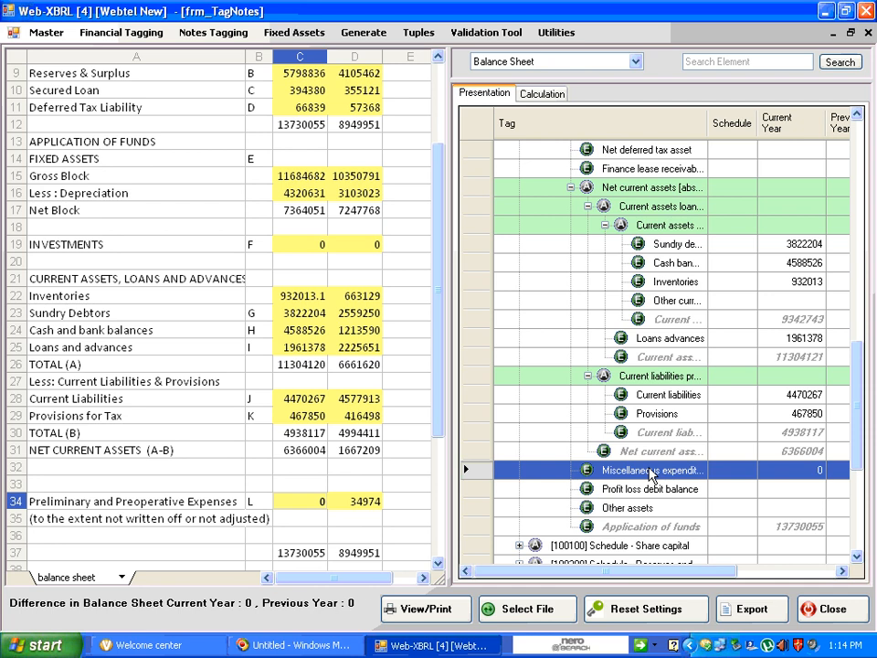
Add schedule number B to the Reserves surplus element under Shareholders' funds
drag(442, 370, 445, 215)
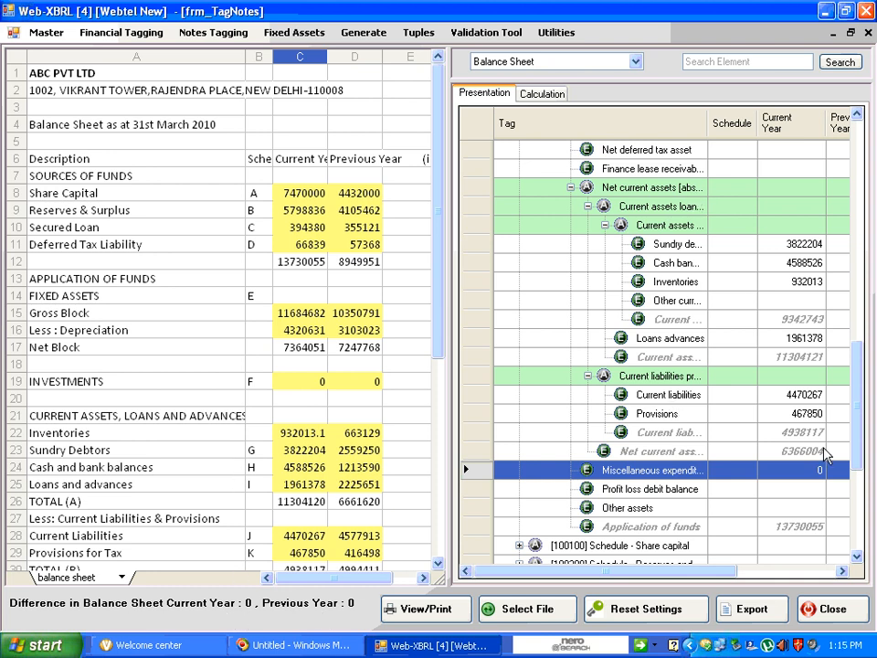
drag(861, 407, 862, 137)
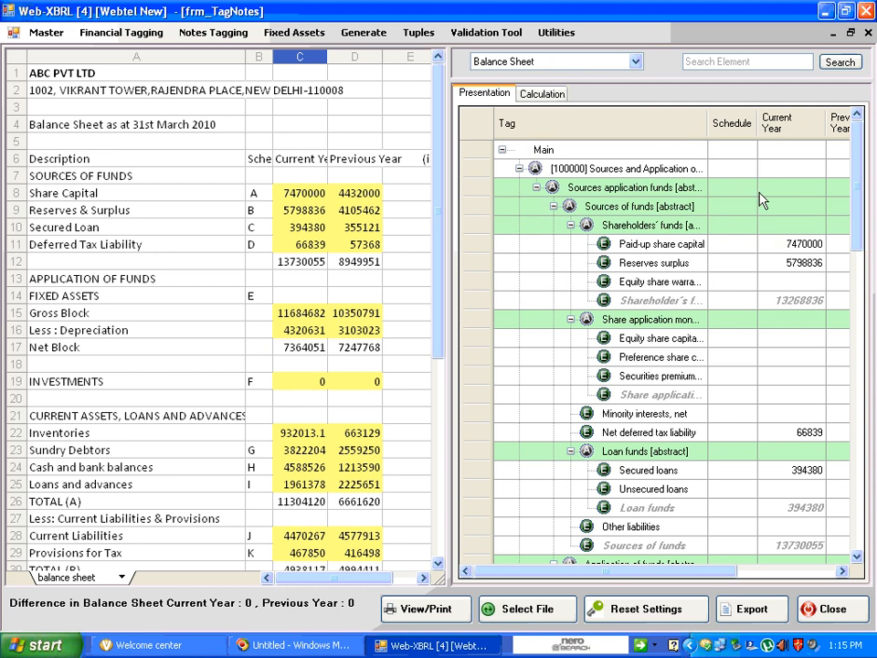
click(696, 247)
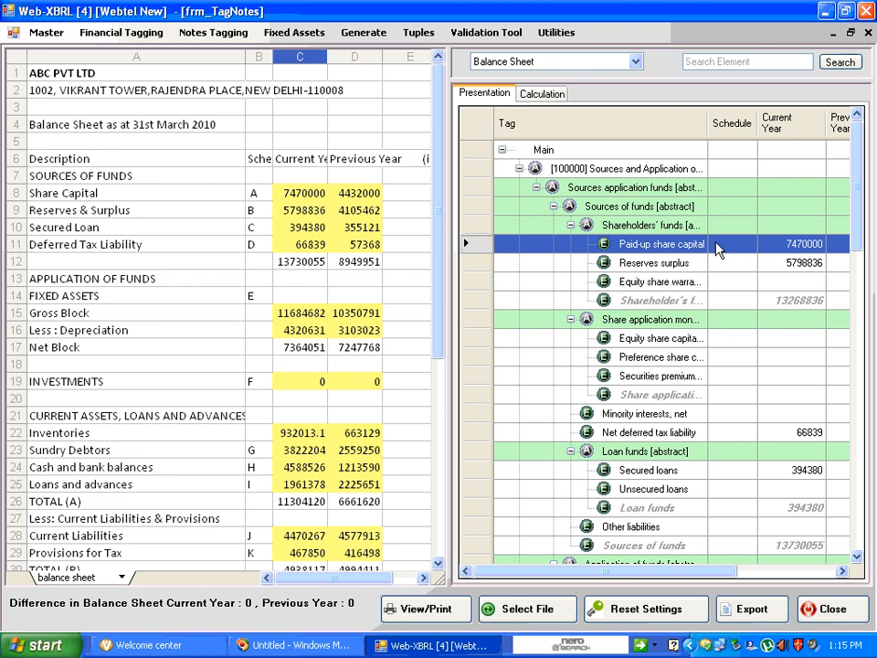
right_click(716, 246)
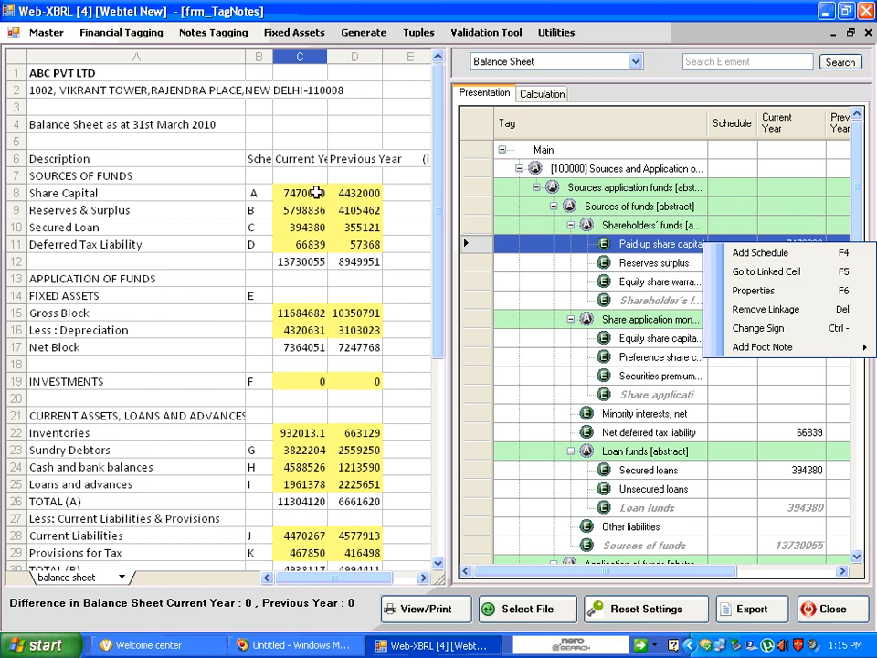
click(257, 211)
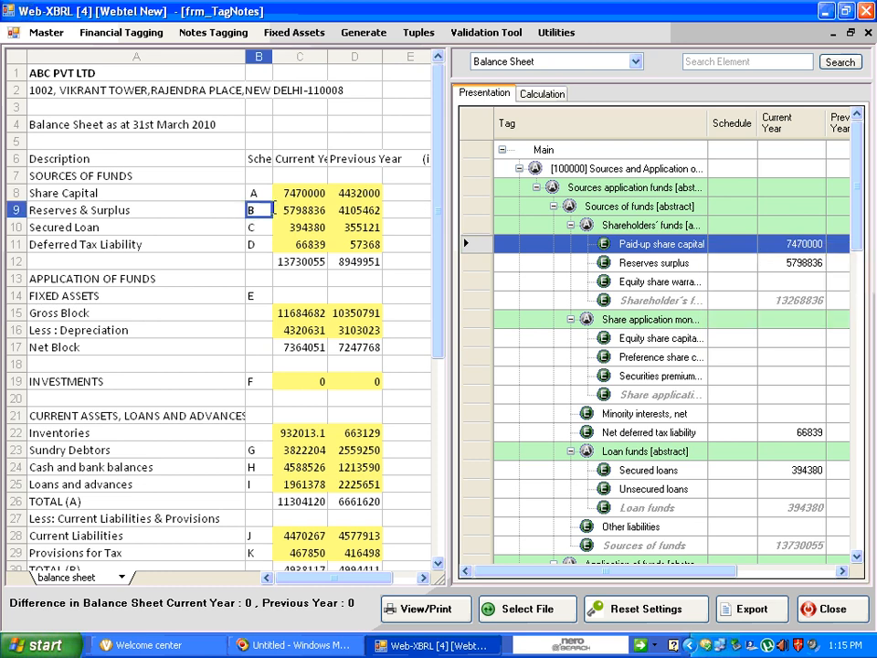
click(644, 263)
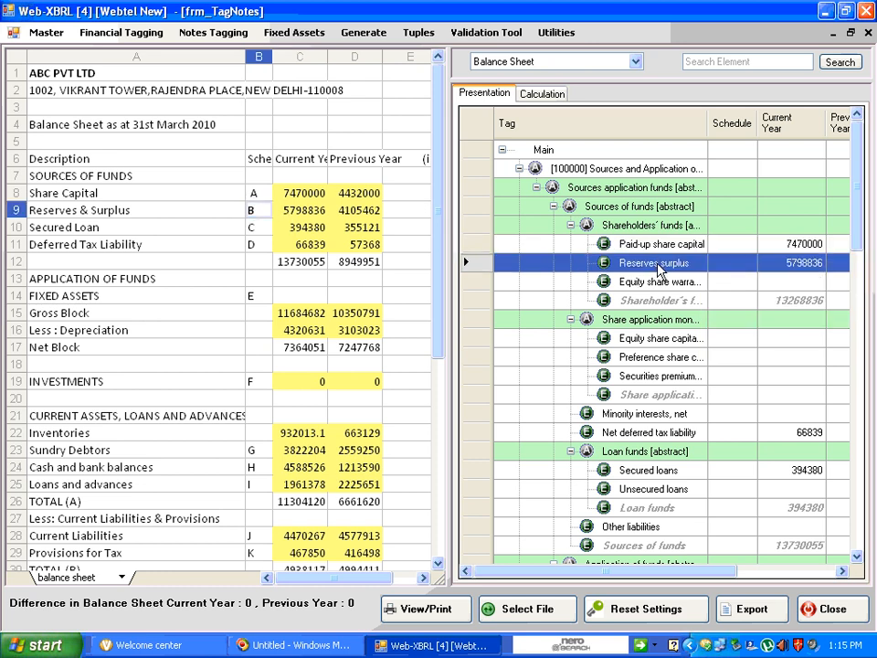
right_click(720, 268)
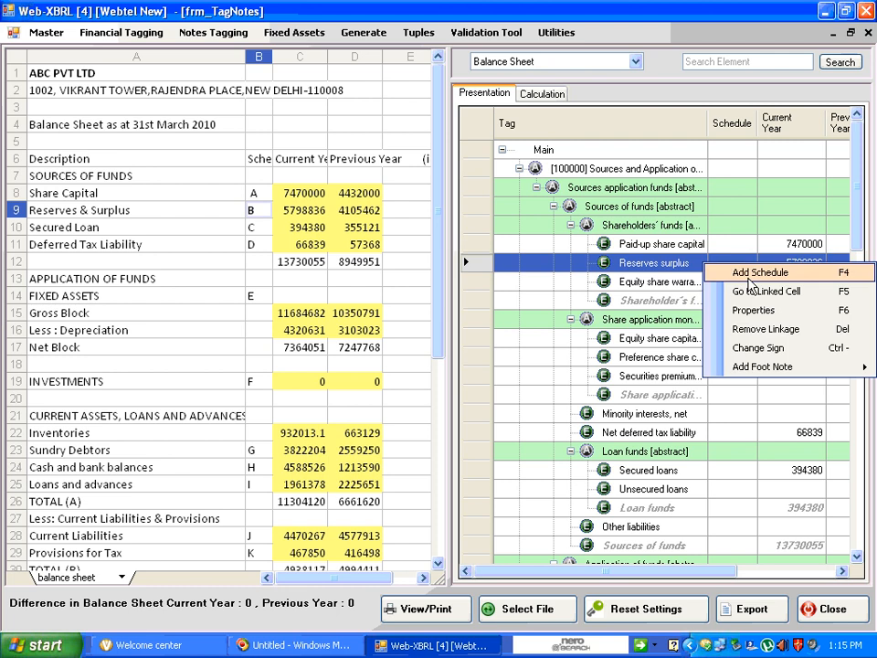
click(748, 278)
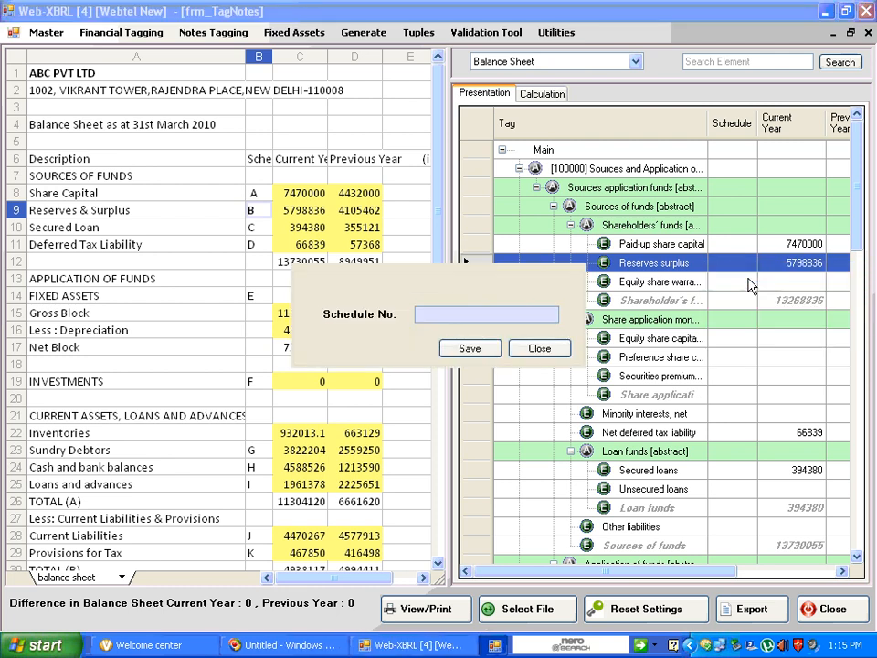
text(B)
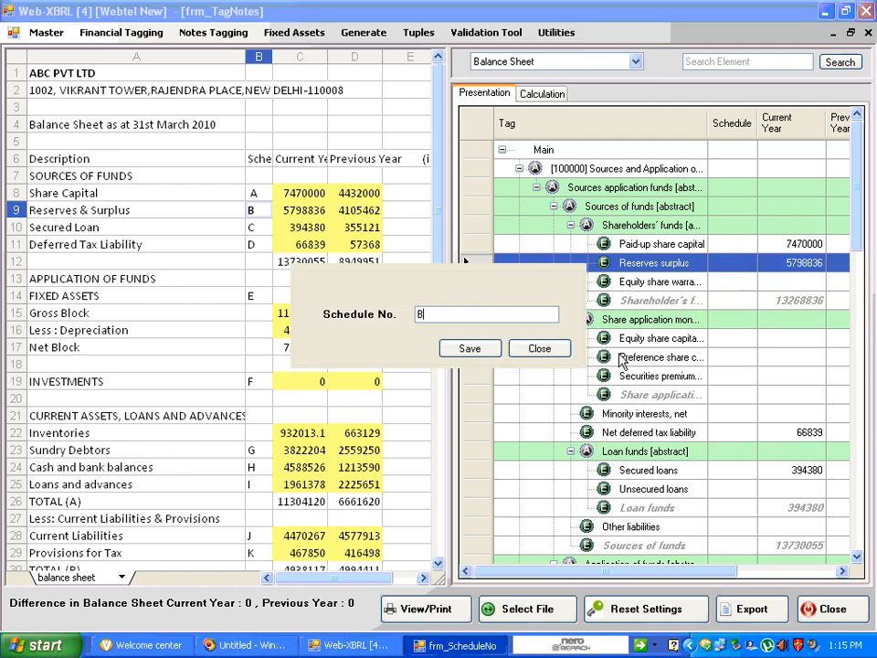
click(459, 350)
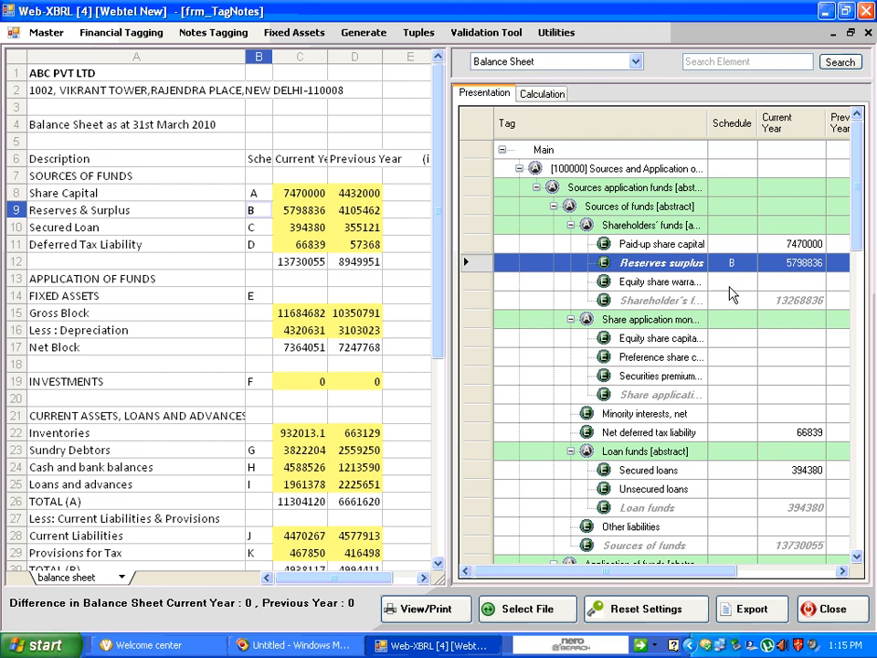
click(724, 286)
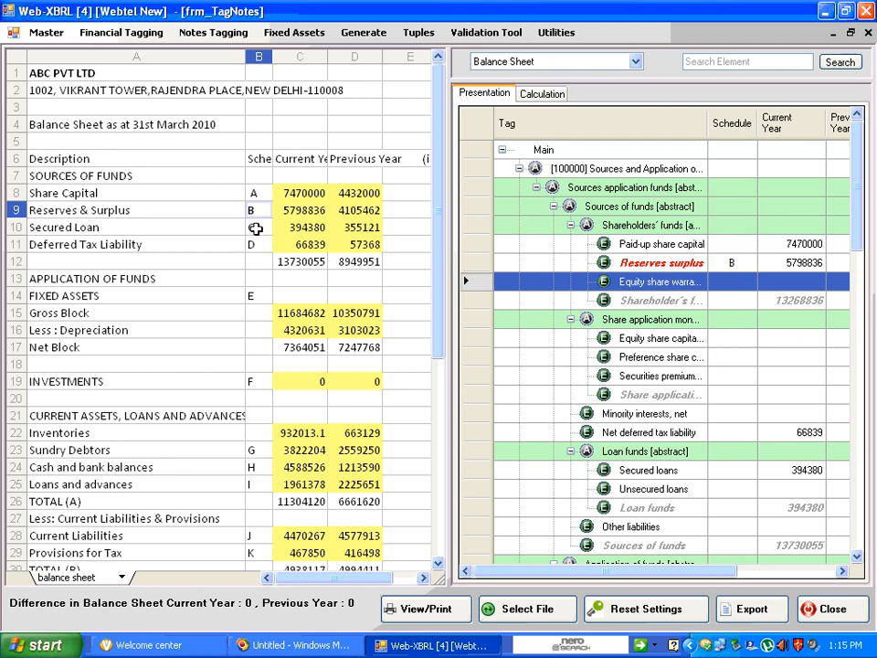
Add schedule number C to the Secured loans element under Loan funds
click(263, 227)
click(298, 228)
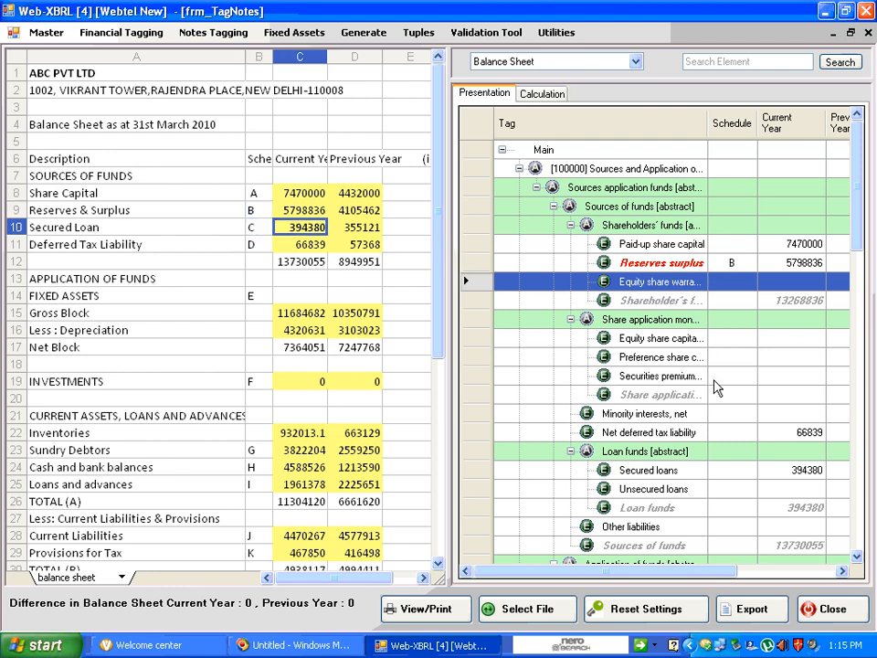
click(708, 474)
right_click(705, 475)
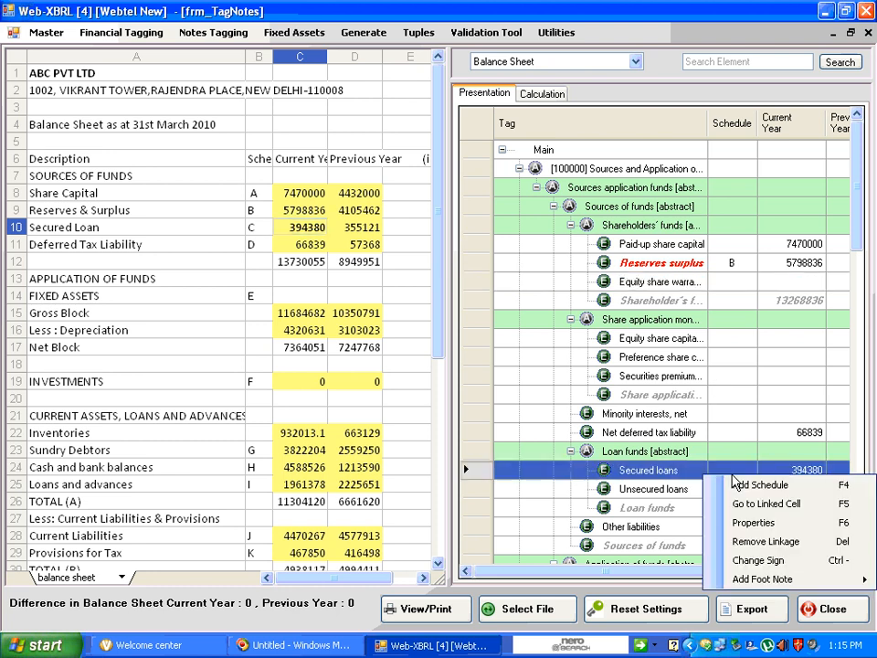
click(746, 488)
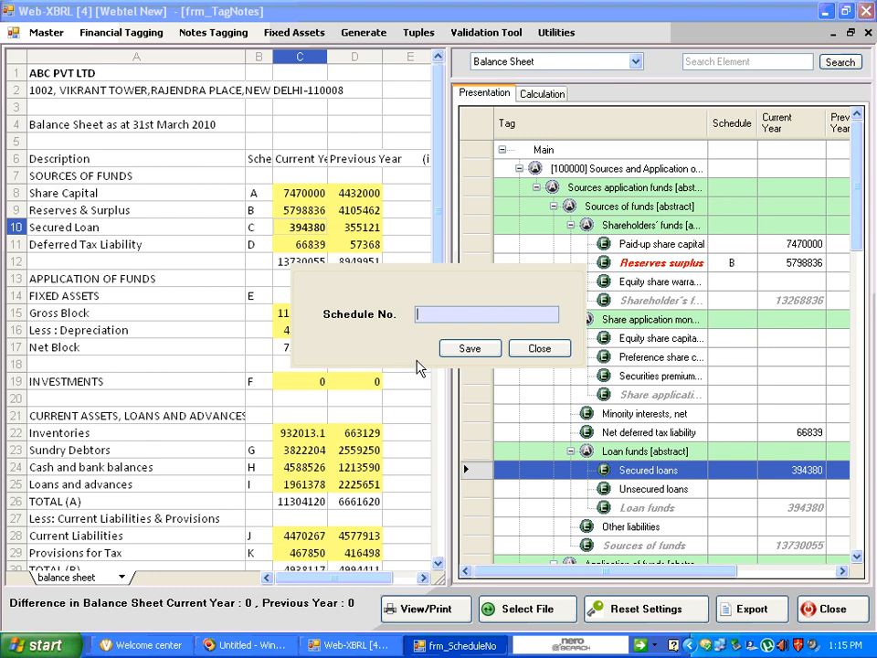
text(C)
click(485, 353)
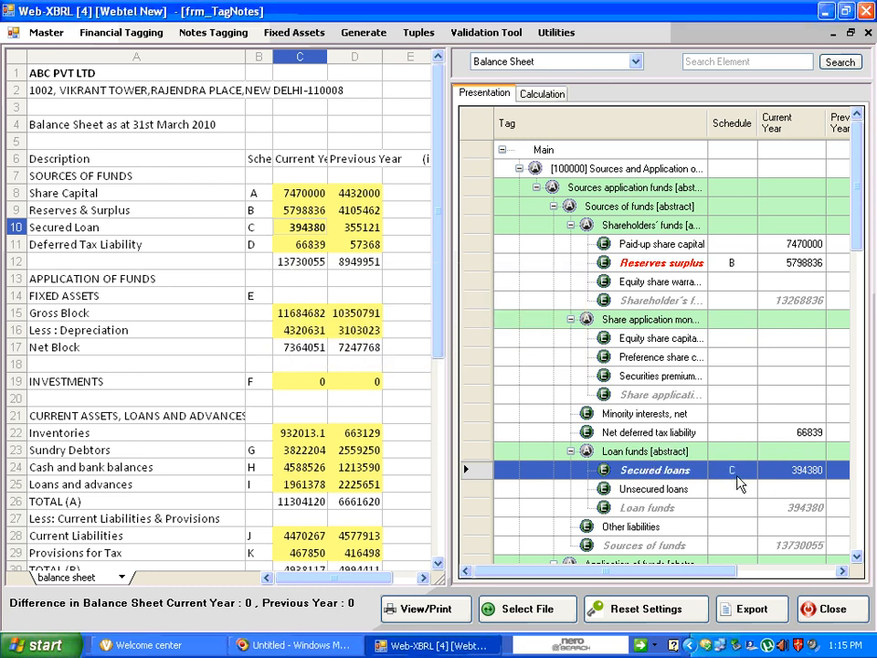
click(750, 434)
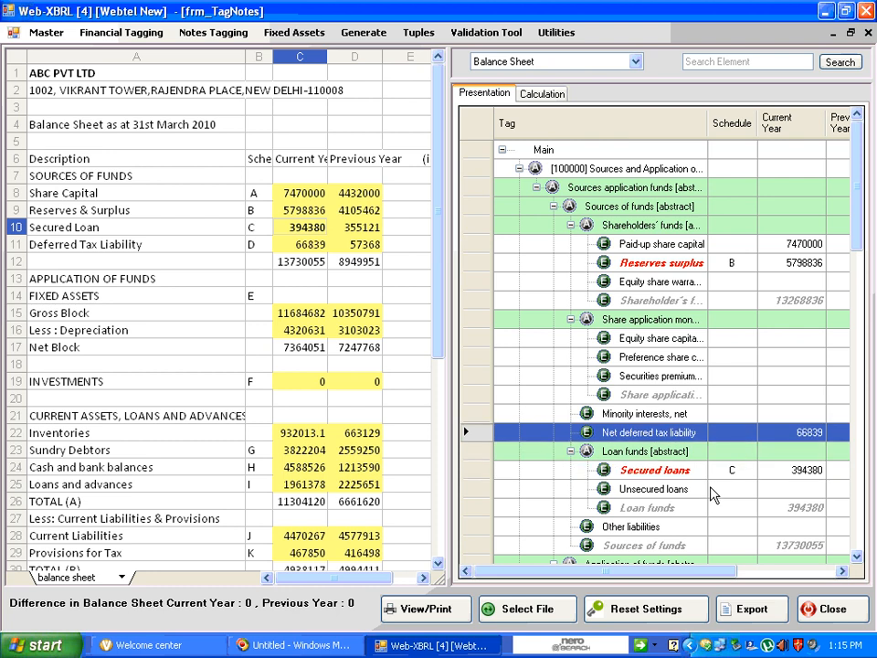
Go to the worksheet cells linked to the Reserves surplus element
click(680, 267)
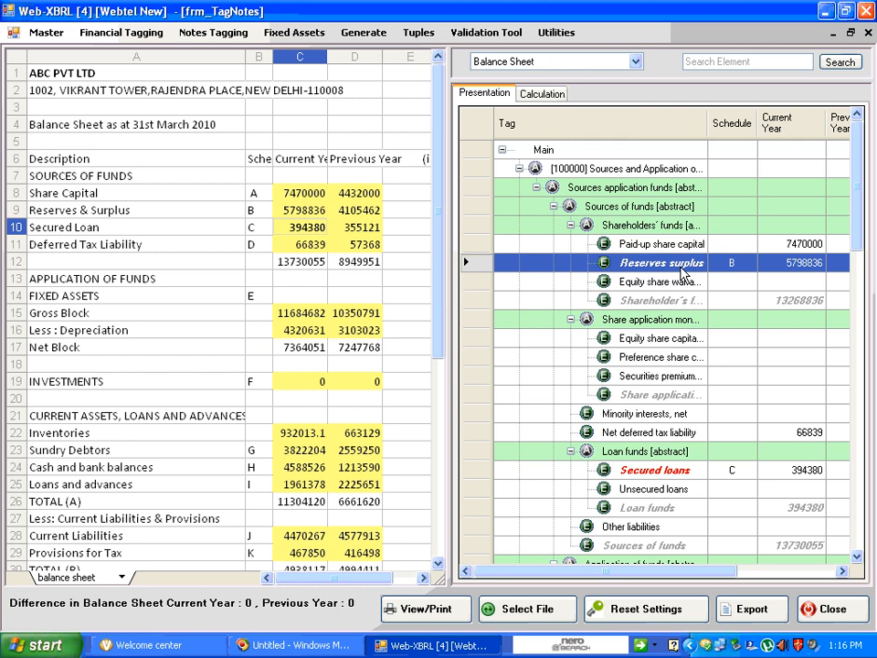
click(620, 281)
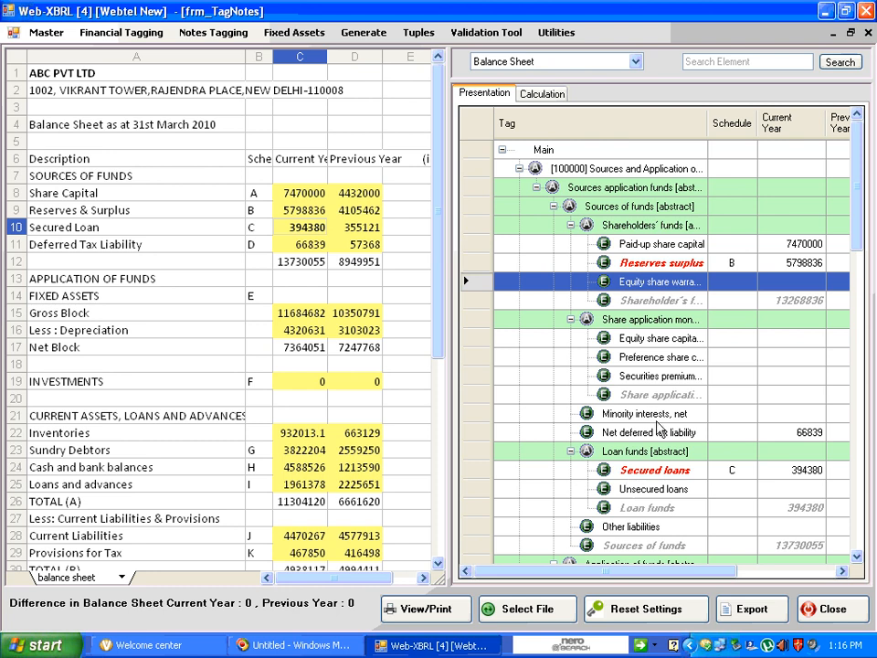
click(691, 266)
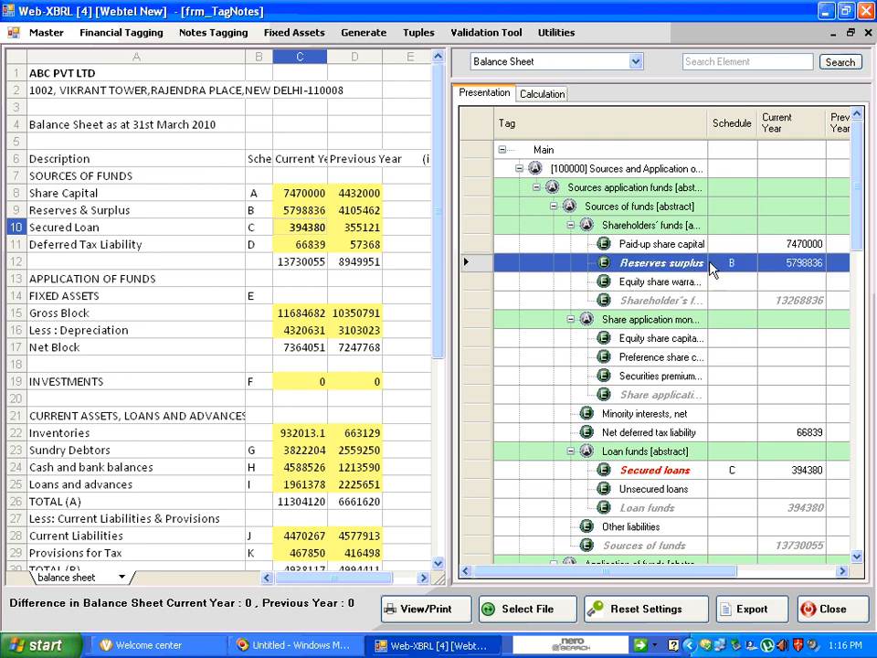
right_click(702, 261)
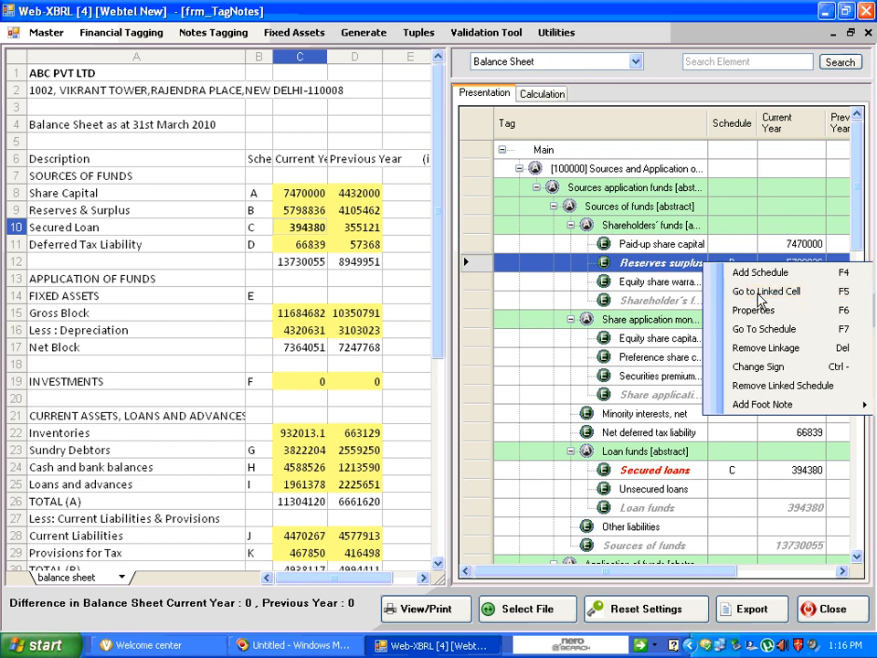
click(758, 293)
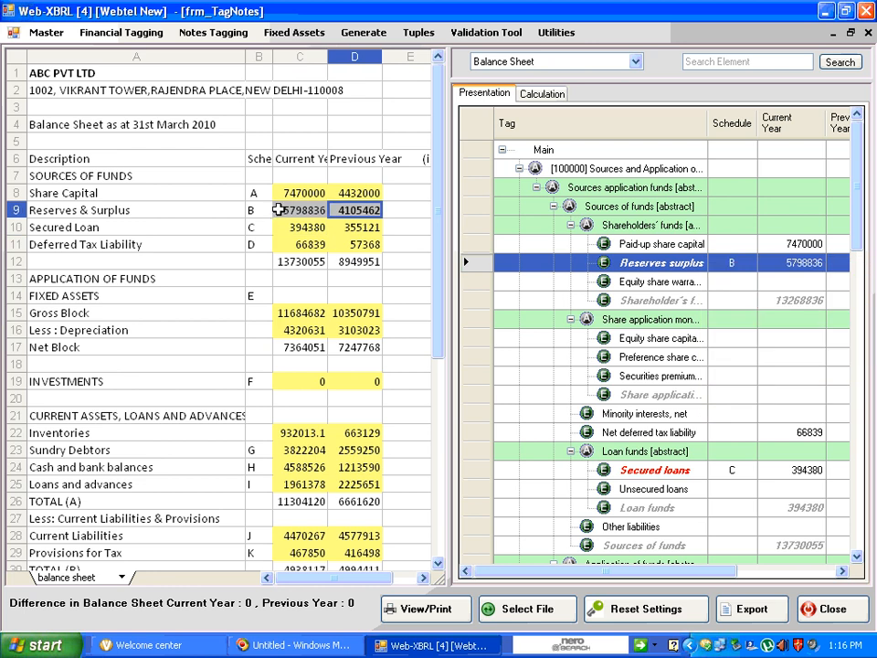
click(301, 211)
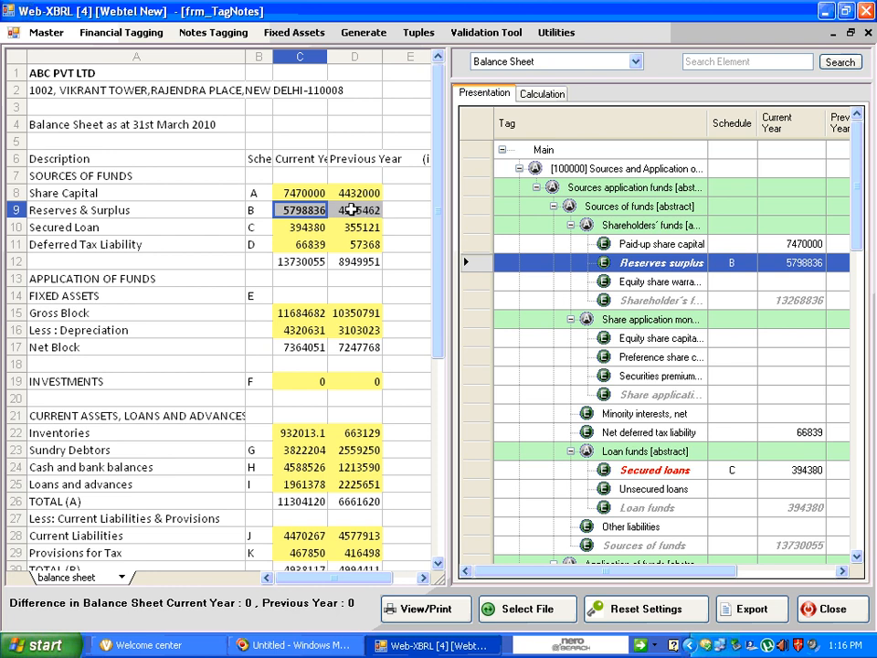
View the properties and definition of the Equity share warrants element, and close them again
right_click(712, 264)
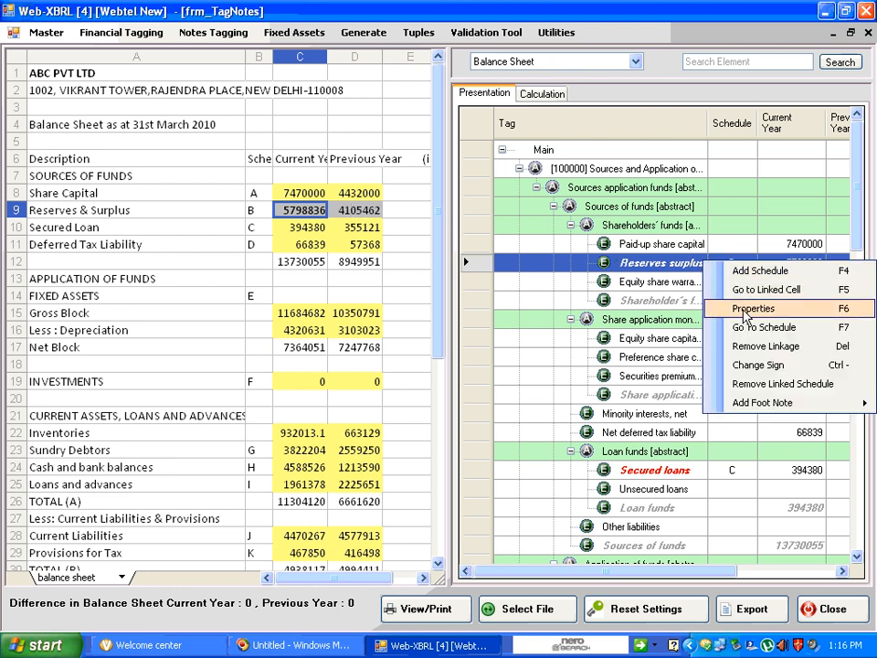
click(667, 285)
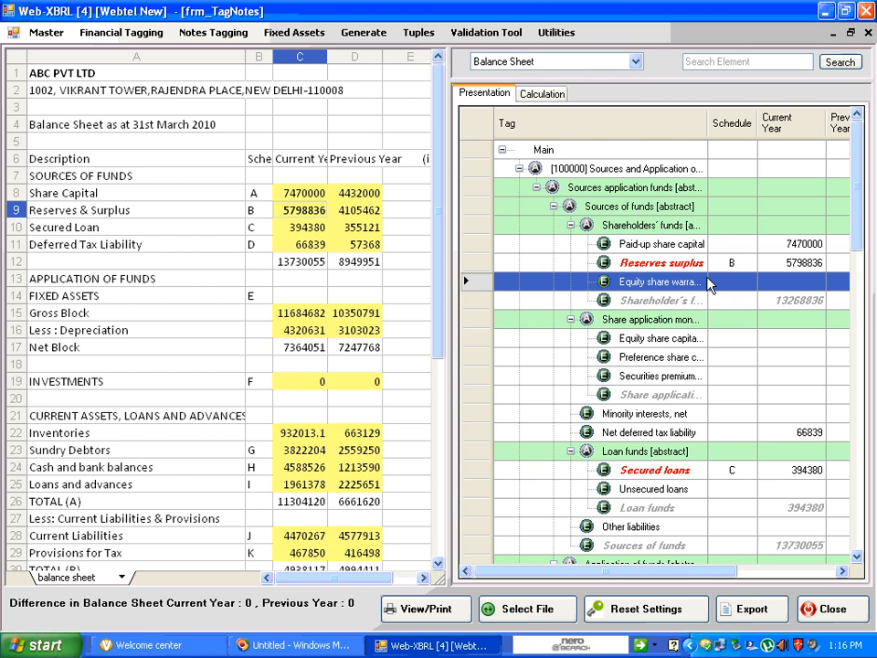
right_click(715, 286)
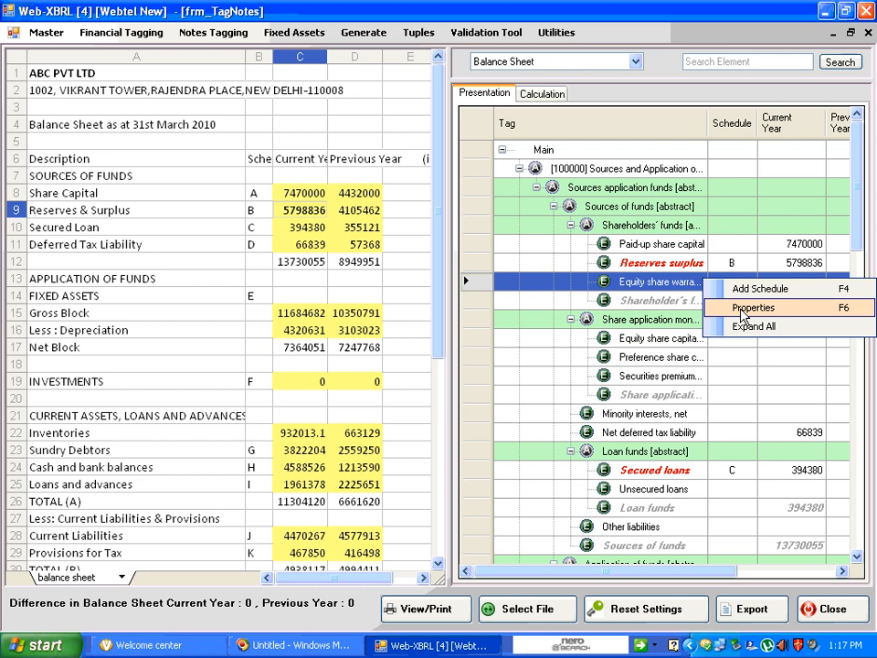
click(742, 310)
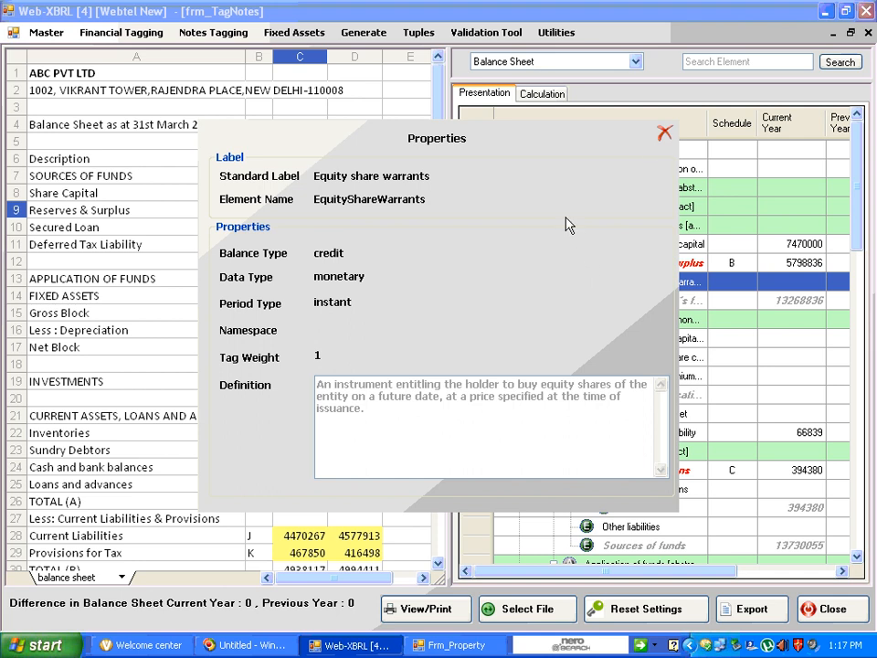
click(665, 133)
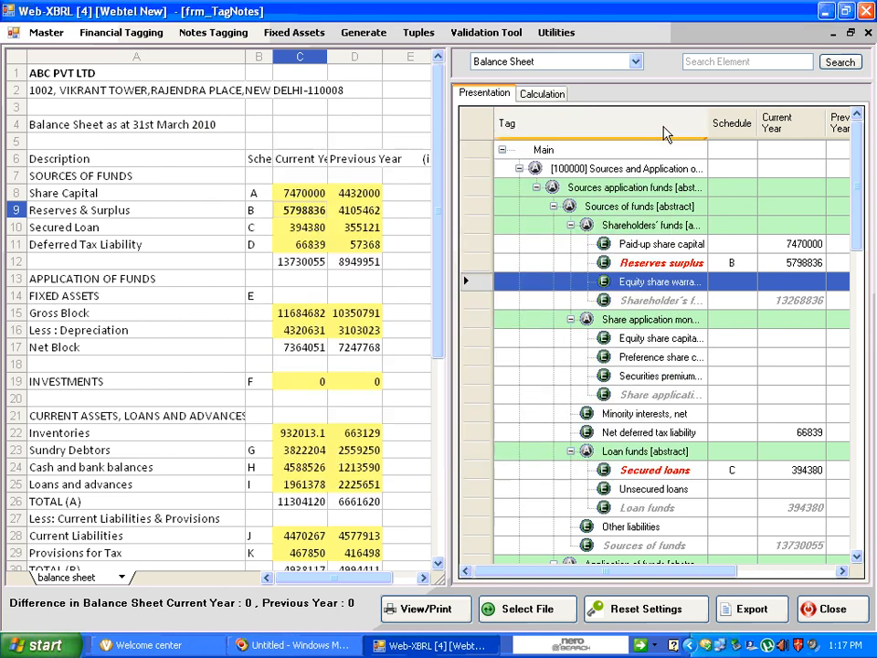
Remove the linkage between the Paid-up share capital element and the Share Capital amounts
click(726, 264)
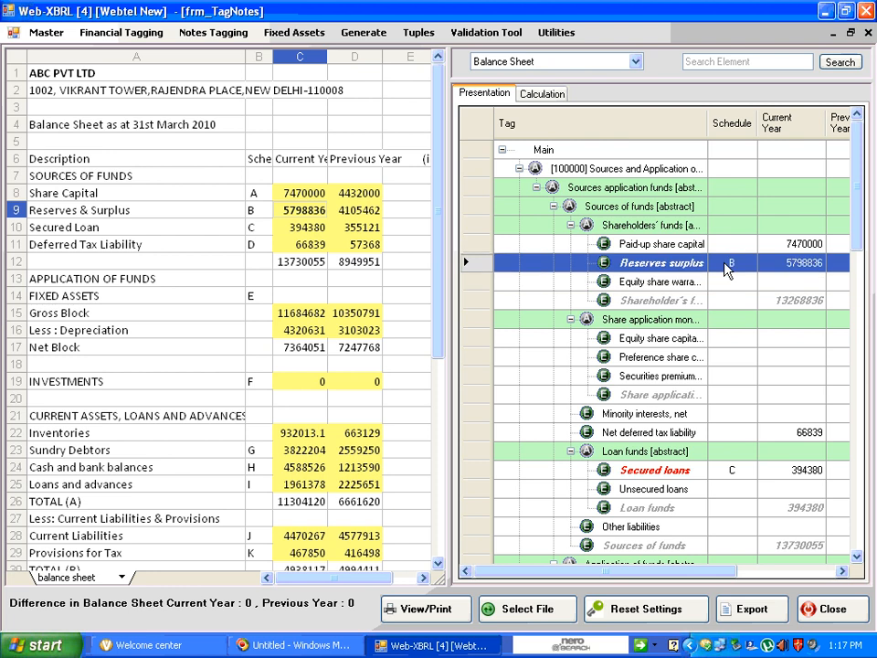
right_click(726, 265)
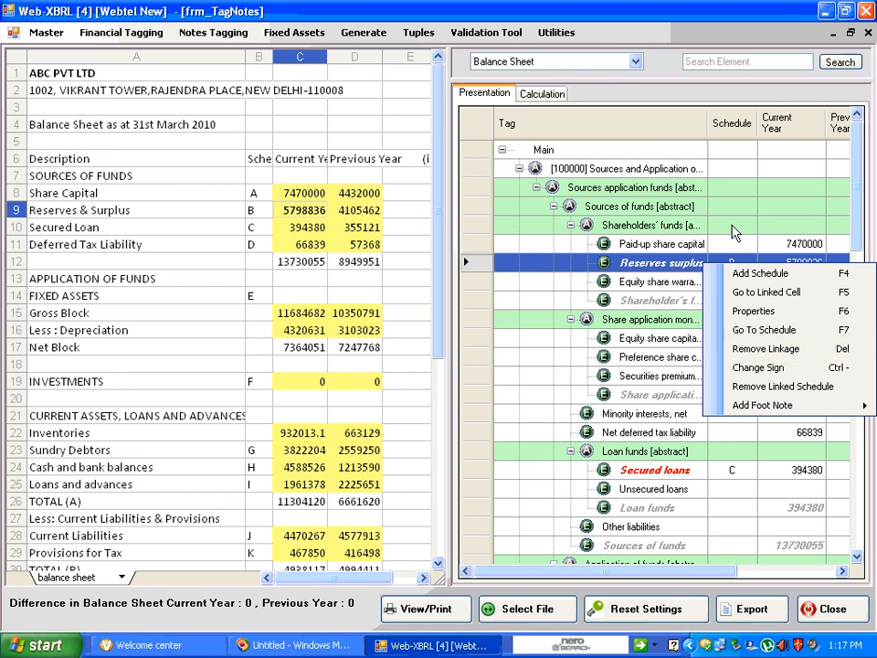
click(718, 249)
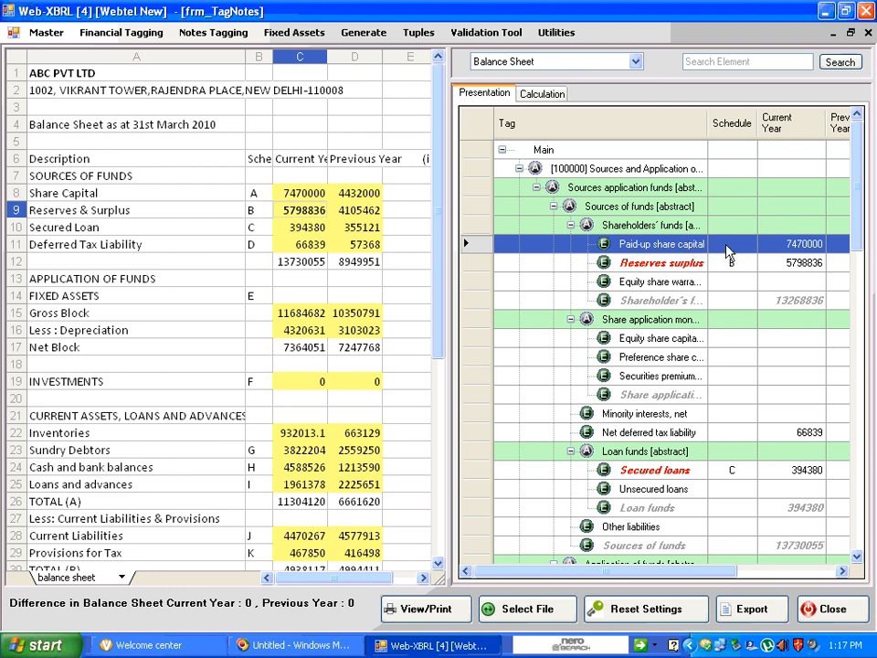
right_click(694, 247)
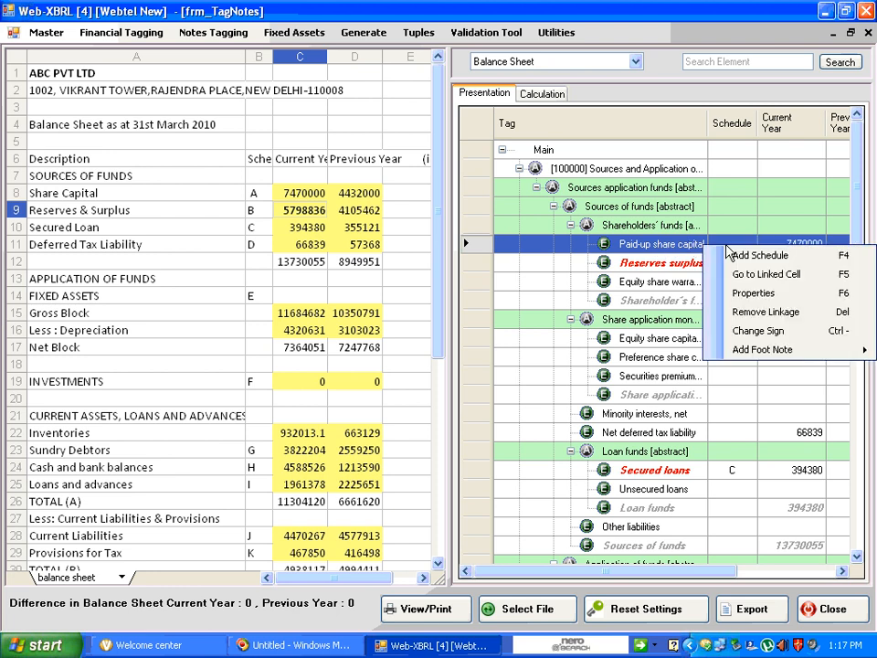
click(740, 314)
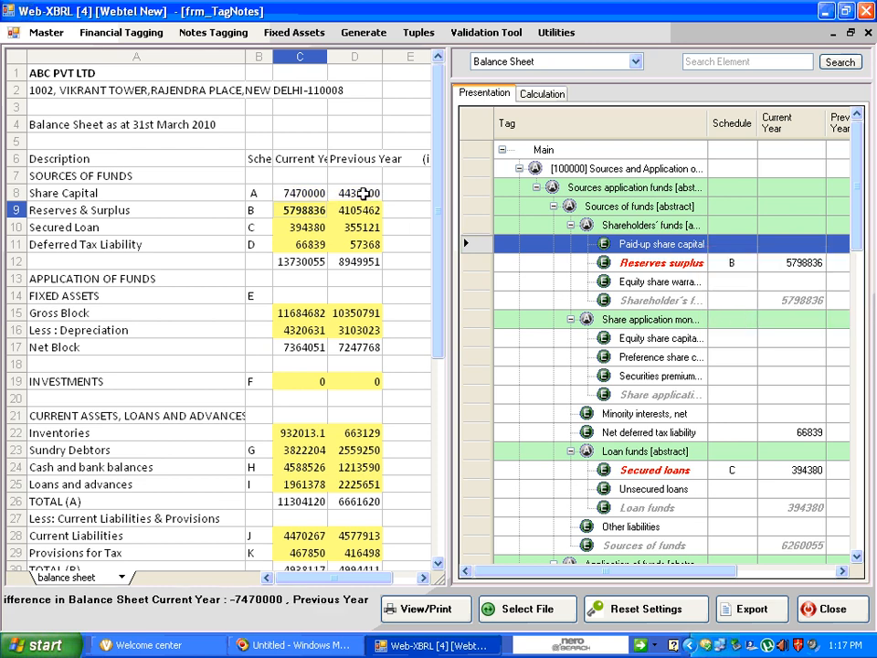
Examine the Previous Year and Preferred Label columns for the Reserves surplus element
click(693, 270)
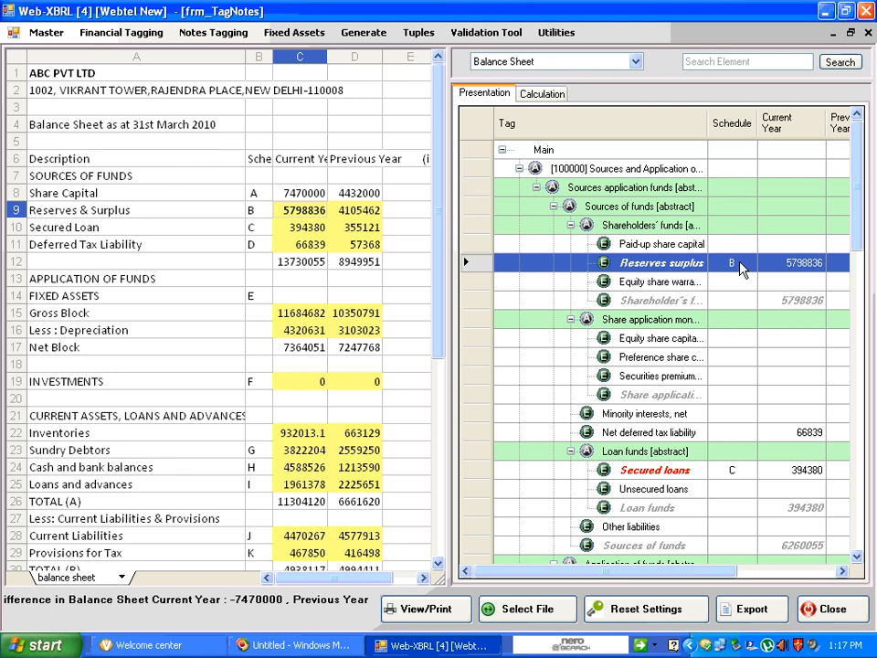
click(841, 571)
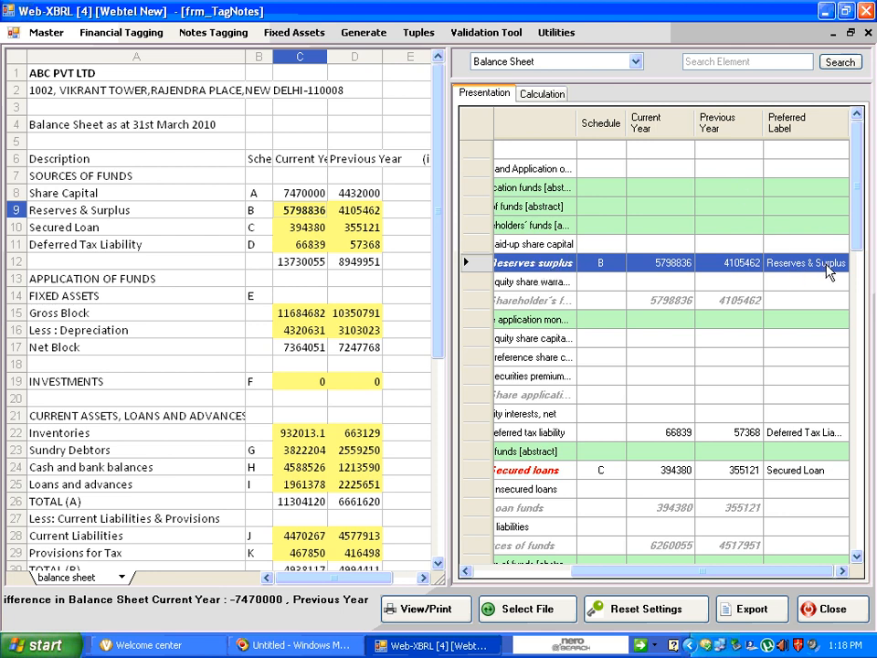
drag(718, 584, 579, 579)
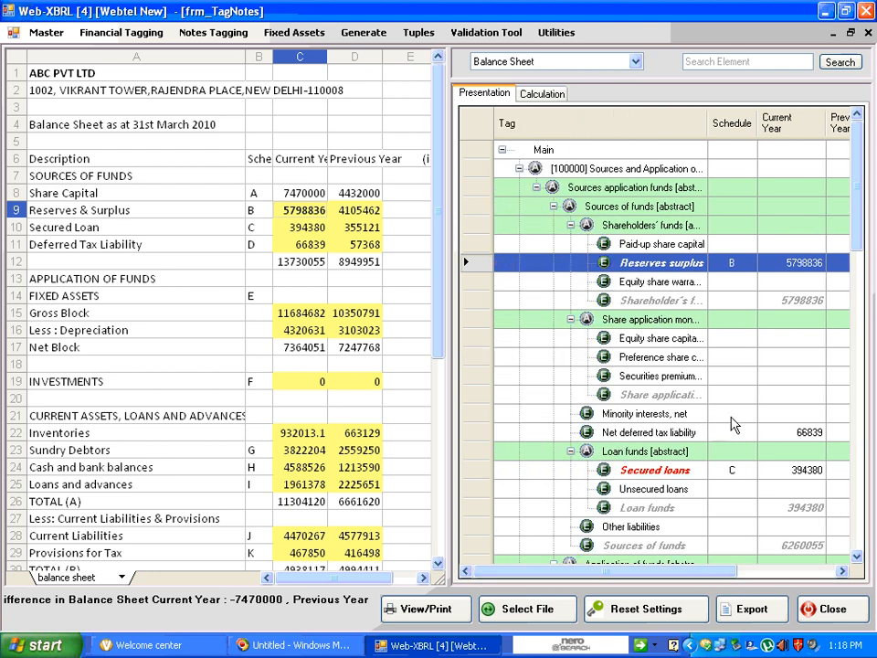
Examine the Previous Year and Preferred Label columns for the Accumulated depreciation element under Net block
scroll(680, 421, down, 3)
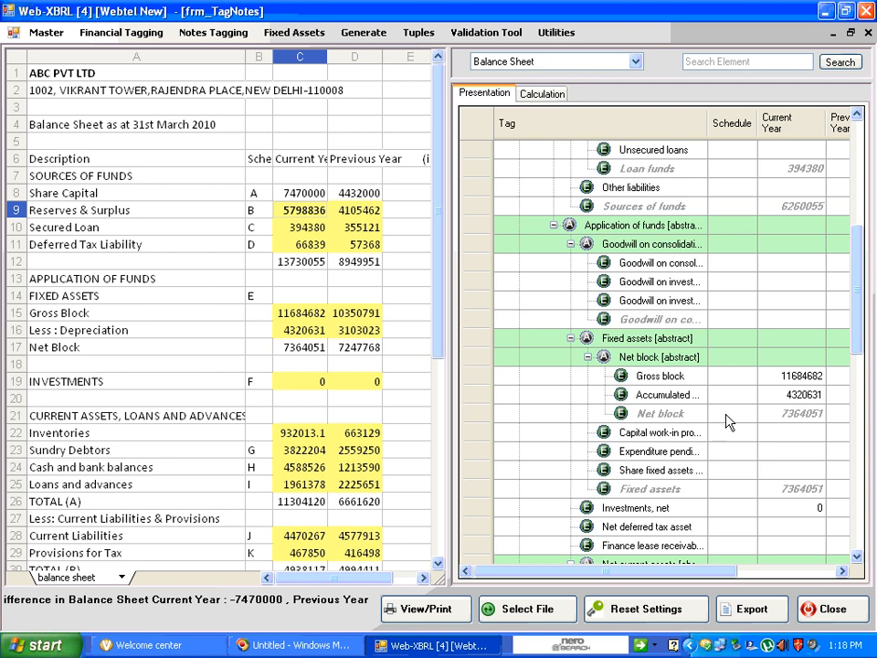
click(669, 402)
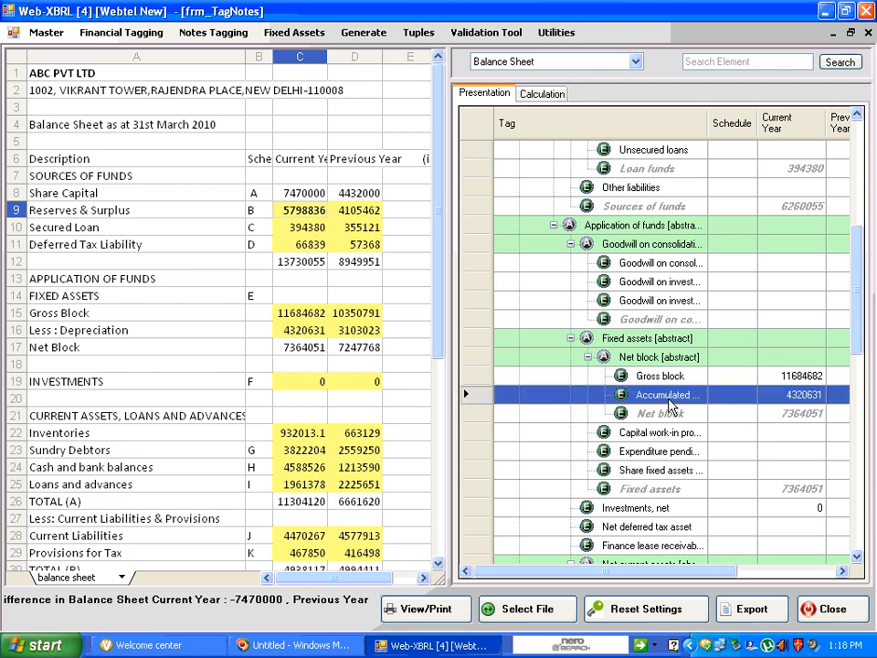
click(842, 571)
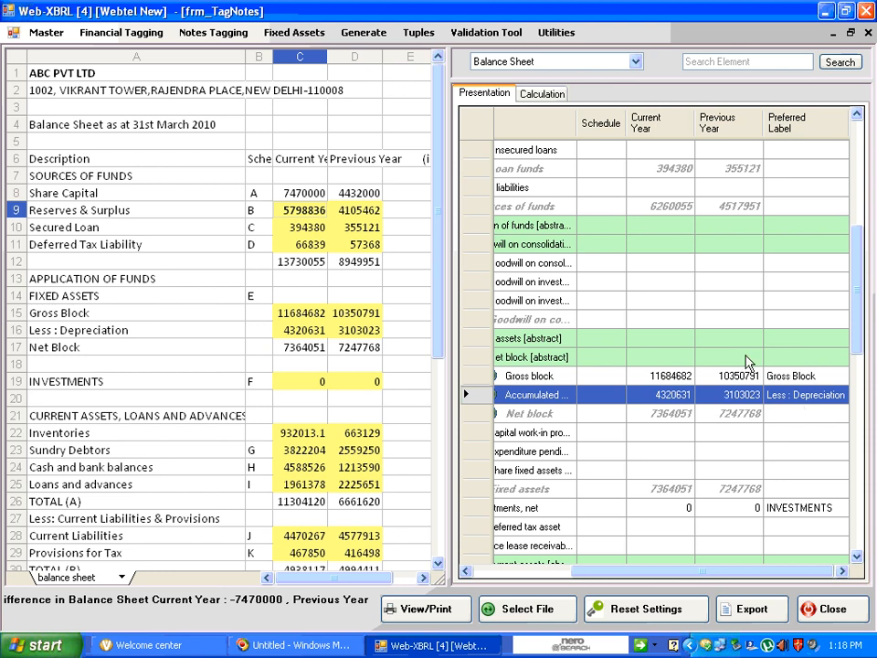
click(542, 577)
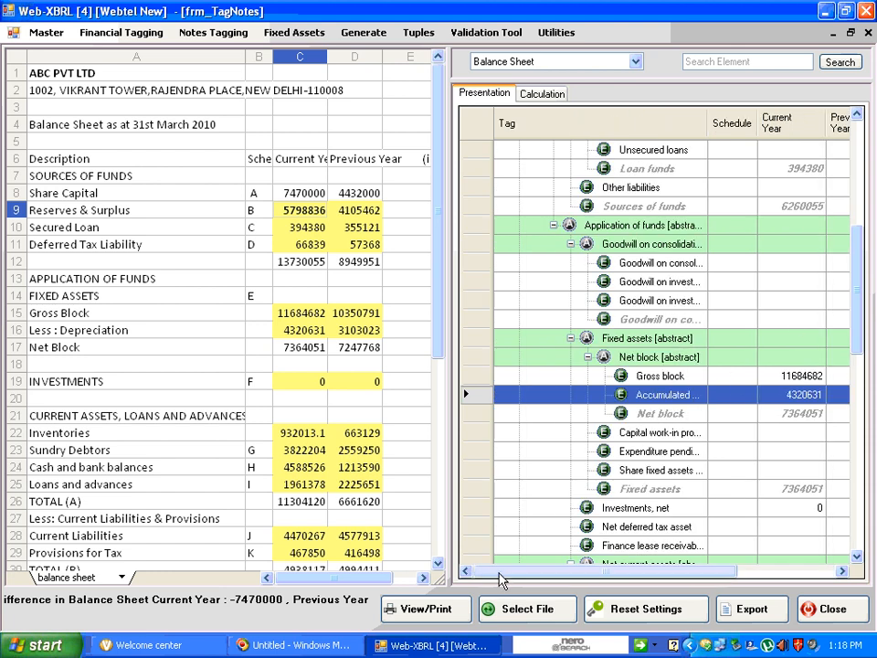
Go to Schedule B from the Reserves surplus element and expand all elements under Reserves surplus [abstract]
scroll(806, 327, up, 6)
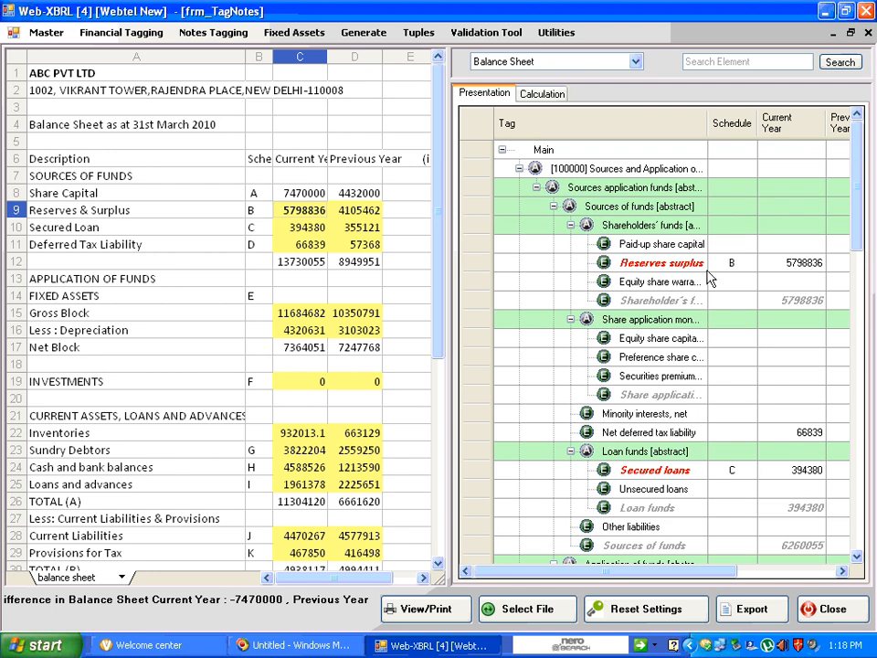
click(740, 266)
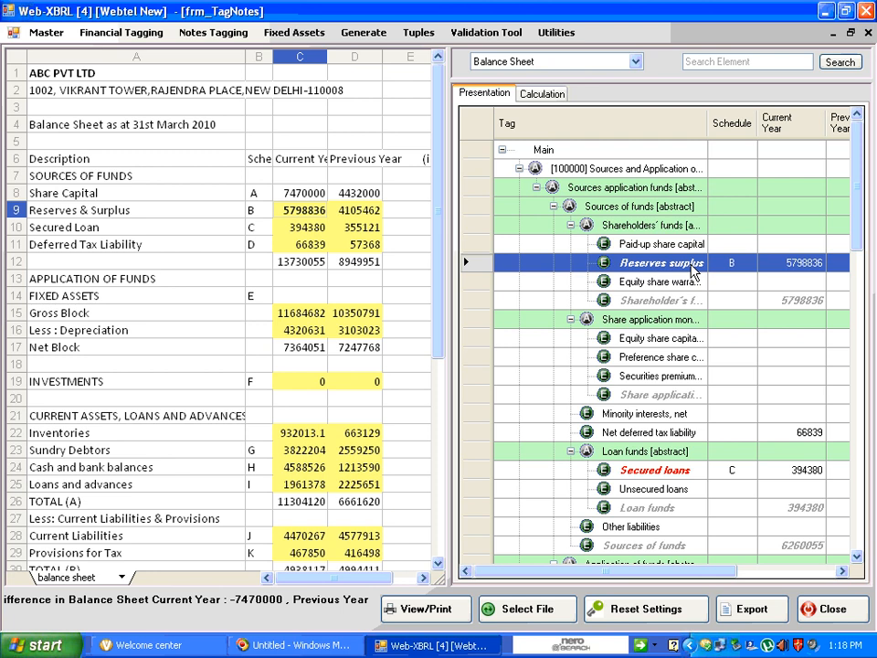
right_click(692, 265)
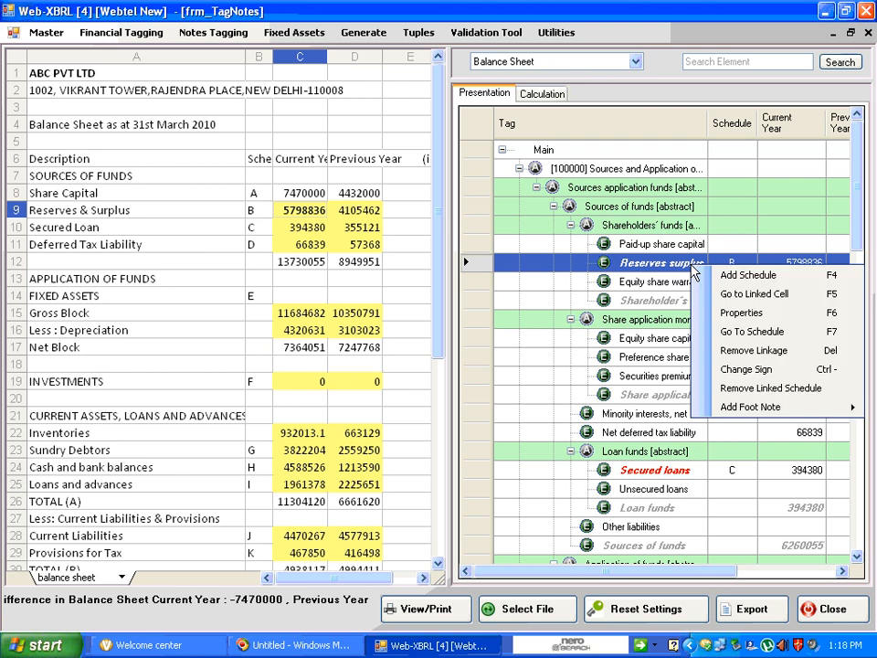
click(743, 337)
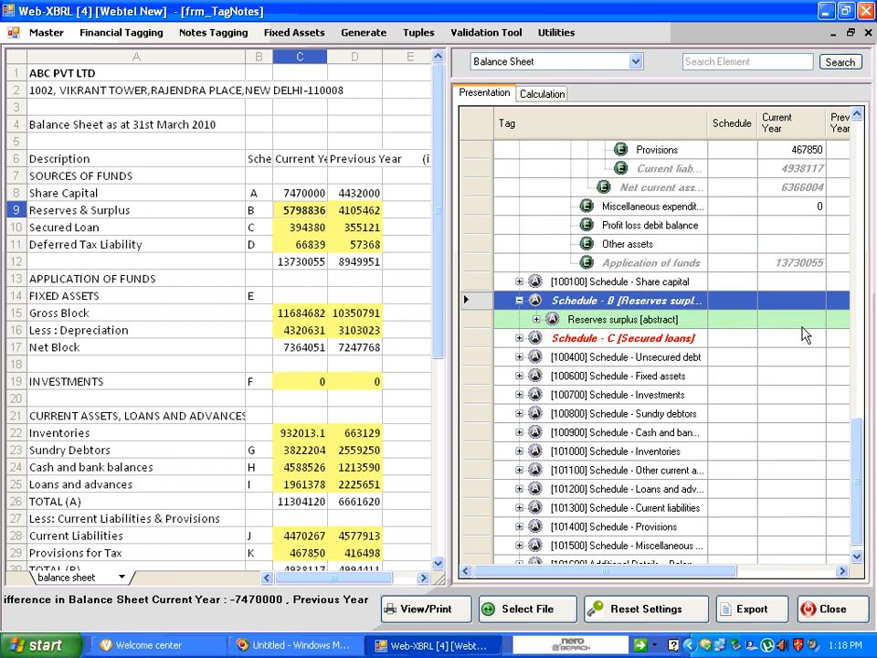
scroll(803, 335, down, 1)
click(575, 301)
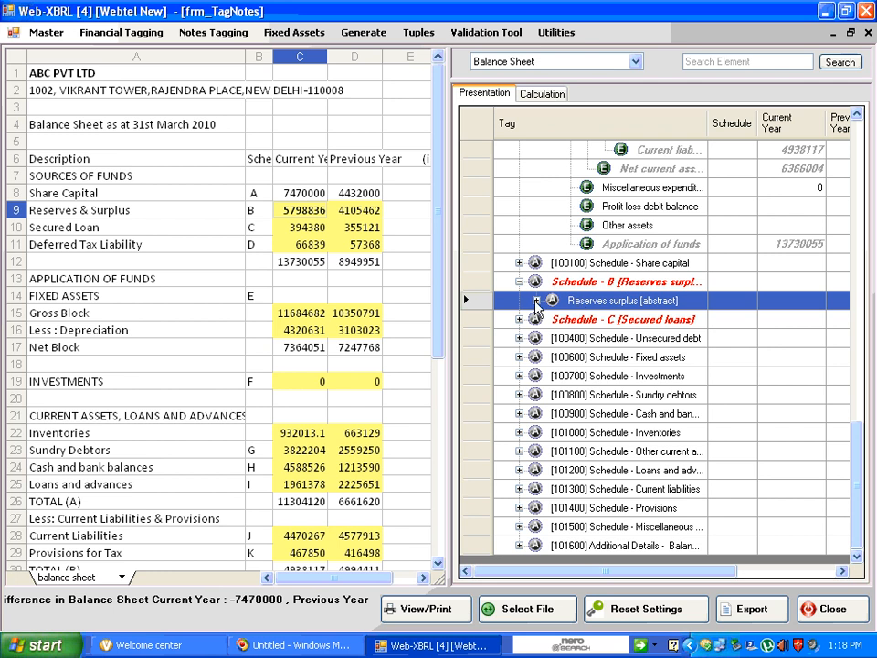
right_click(570, 303)
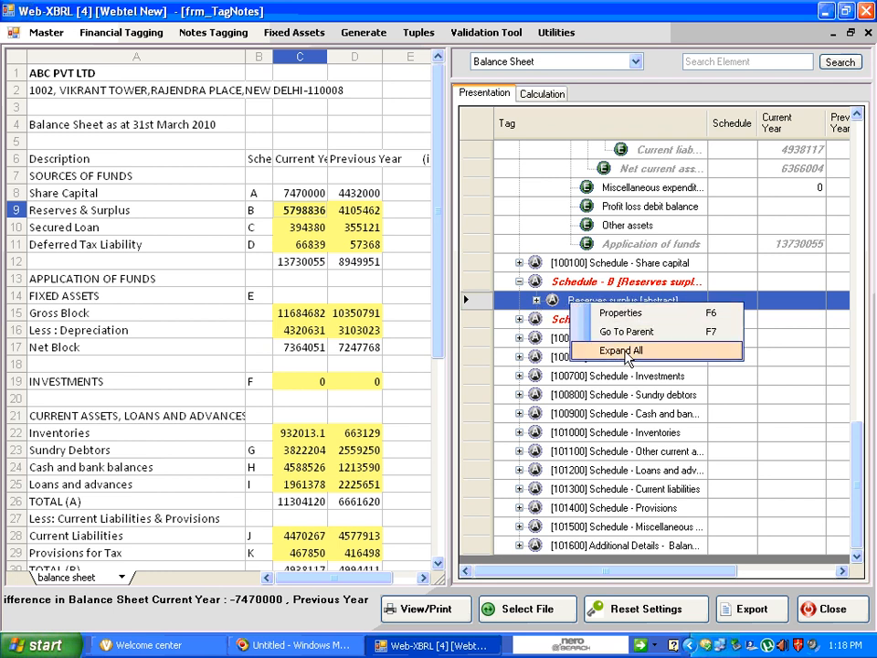
click(625, 353)
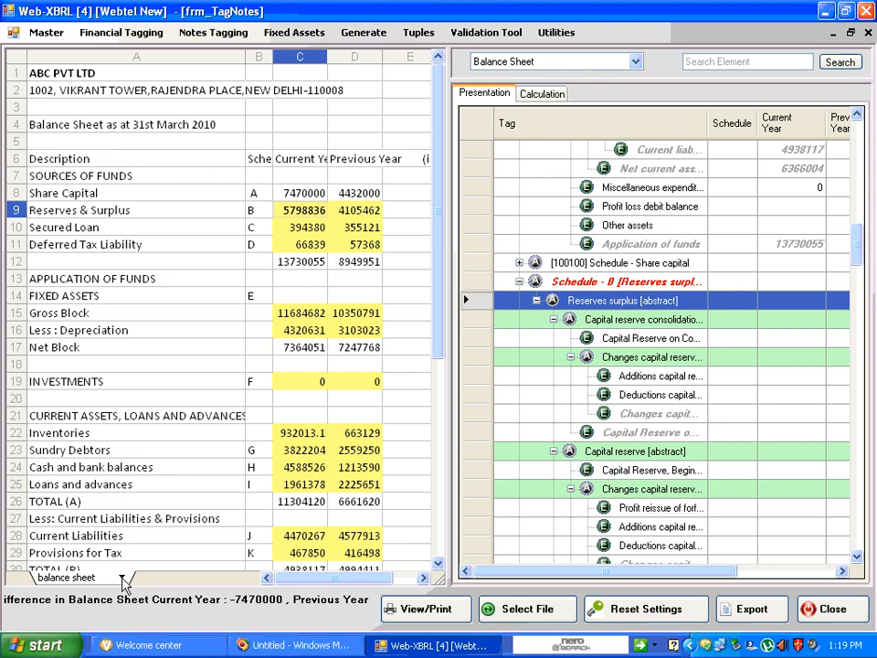
Switch to the Schedules worksheet at Schedule B and narrow column A so more of the amount columns fit
click(122, 579)
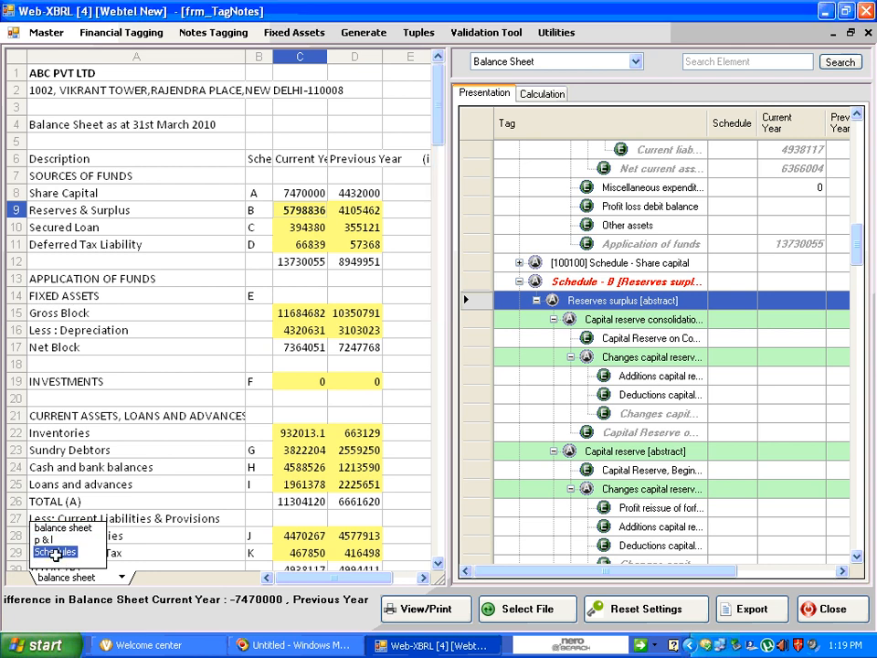
click(55, 554)
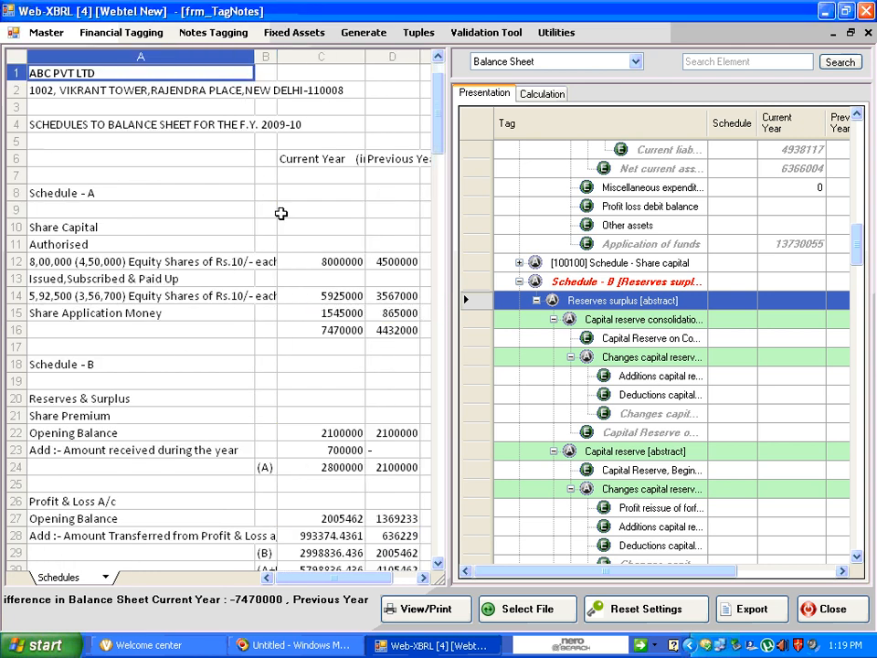
scroll(280, 212, down, 5)
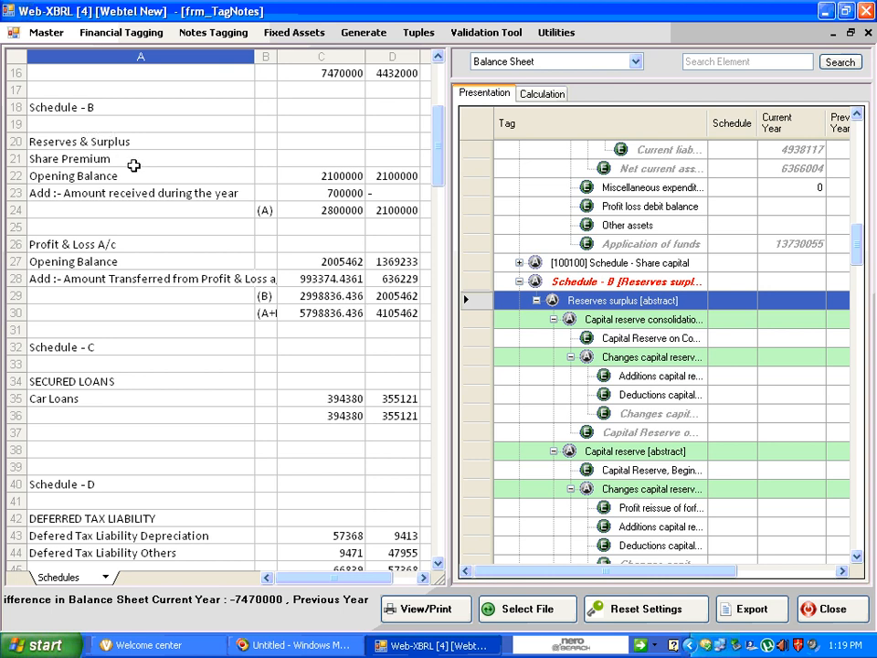
drag(255, 56, 228, 61)
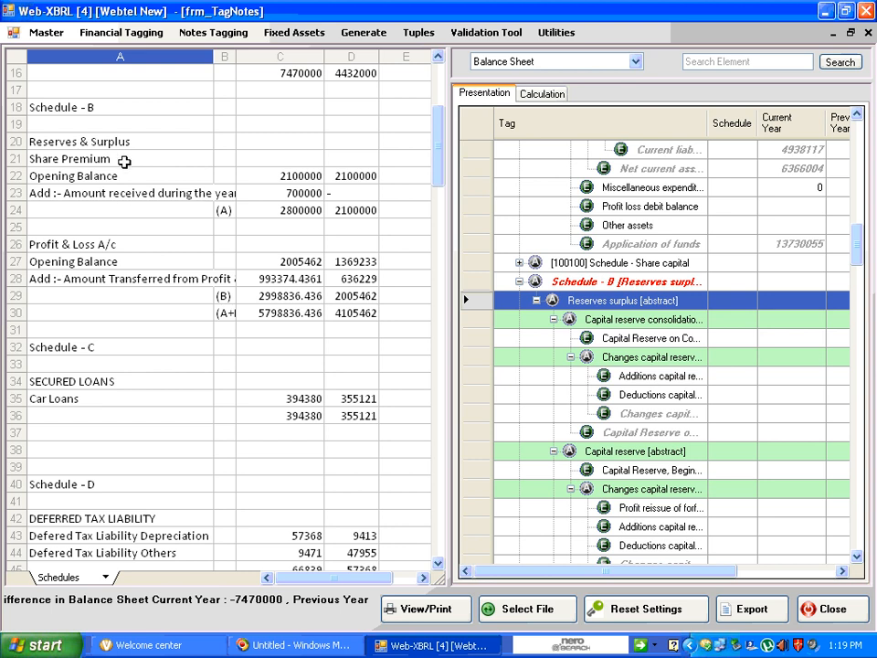
Tag the Share Premium Opening Balance amounts to the beginning-balance element under Securities premium [abstract]
click(179, 162)
click(126, 176)
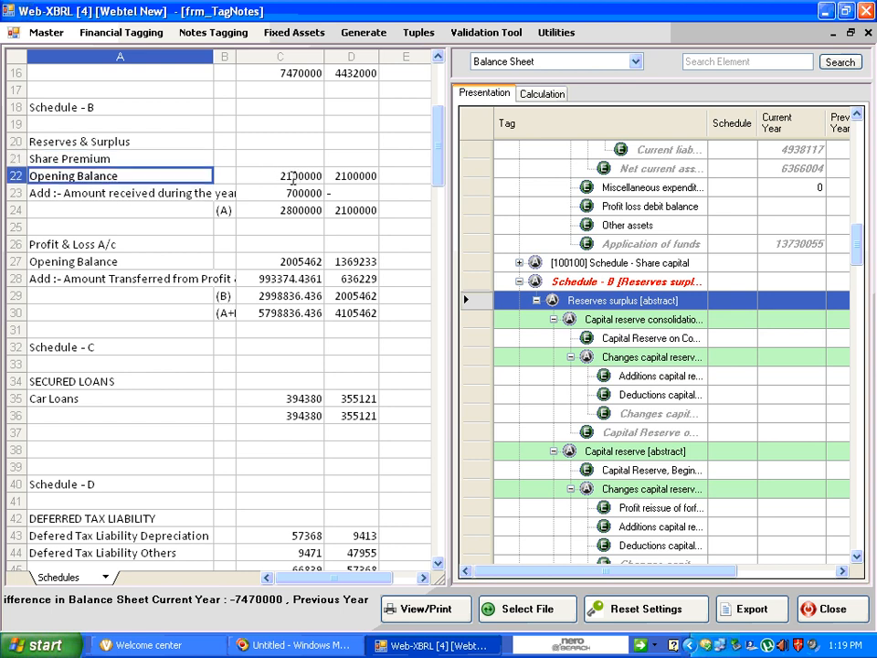
click(284, 176)
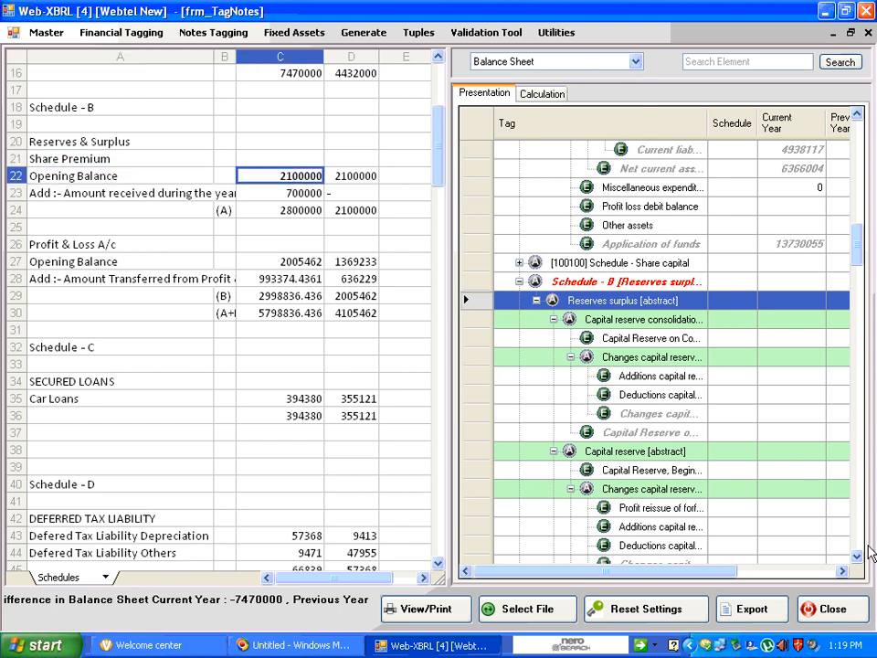
drag(856, 560, 855, 560)
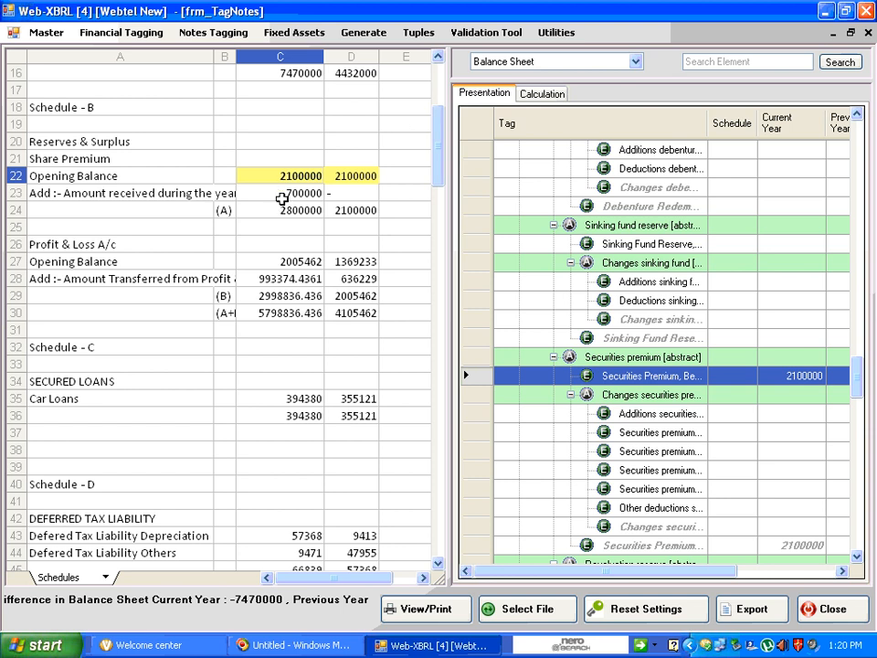
Tag the Share Premium amount received during the year to the Additions securities premium element
click(281, 197)
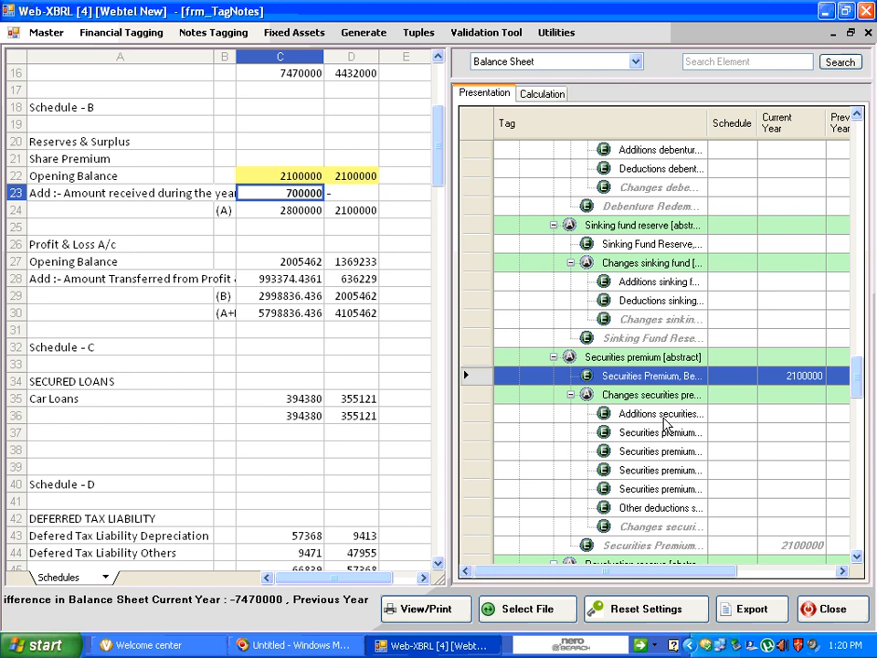
click(663, 416)
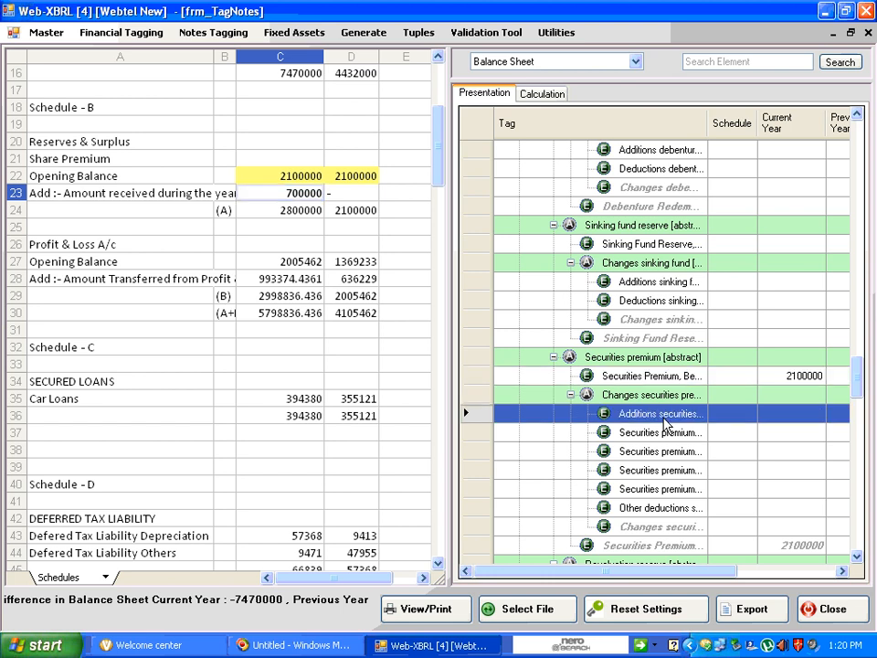
double_click(663, 418)
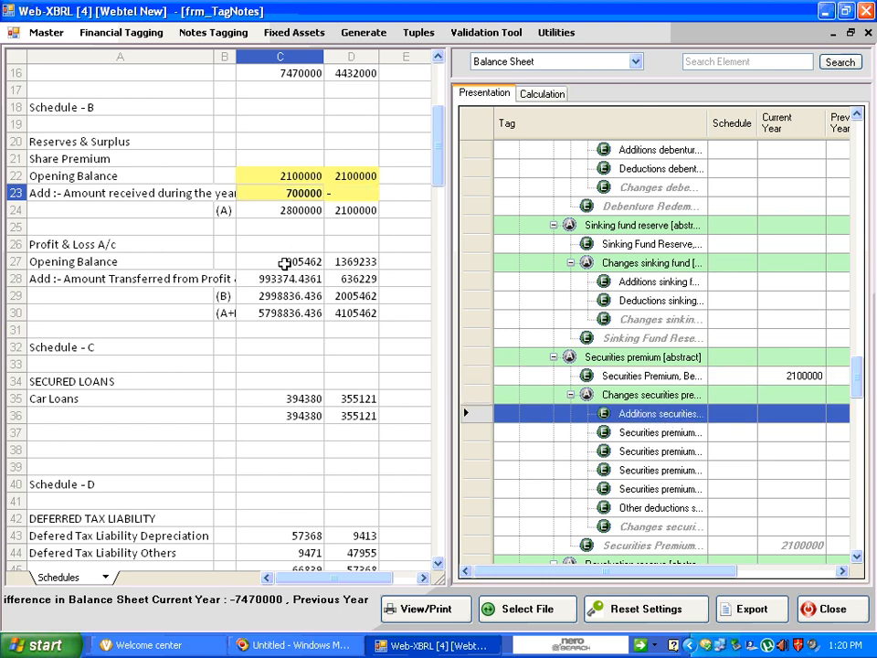
Tag the Profit & Loss A/c Opening Balance amounts to the first Profit (Loss) Account element under Profit loss account [abstract]
click(284, 263)
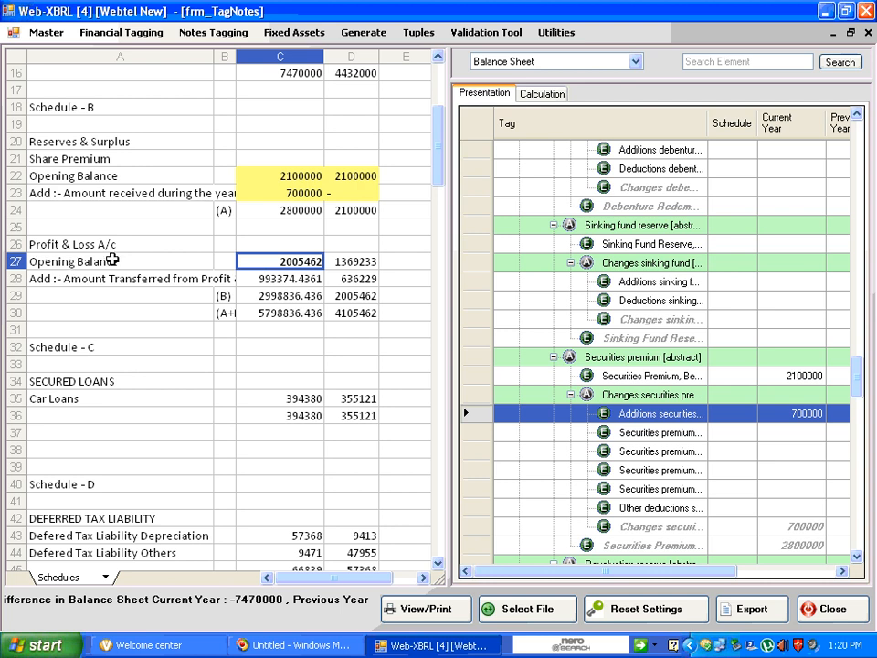
click(856, 556)
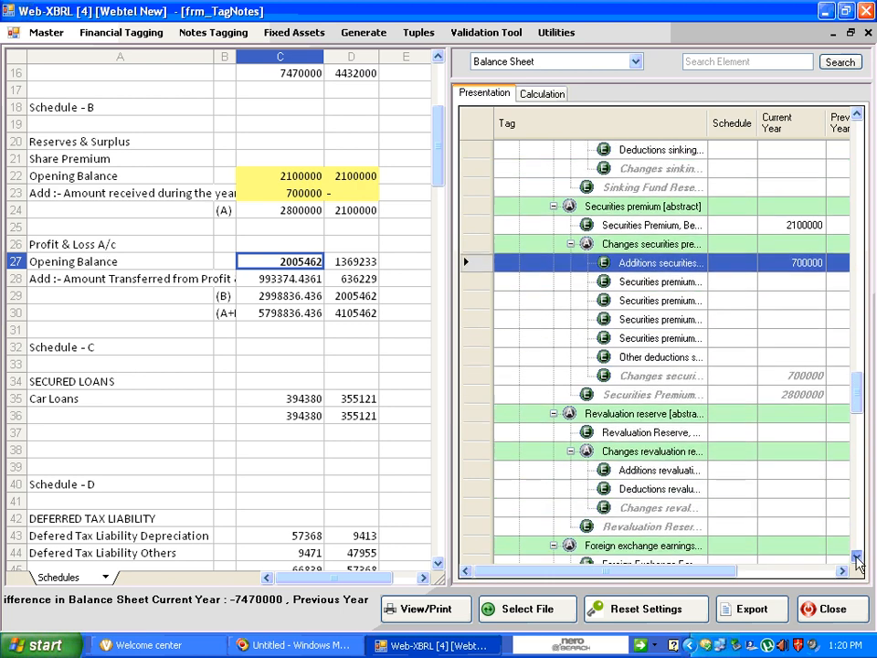
click(857, 558)
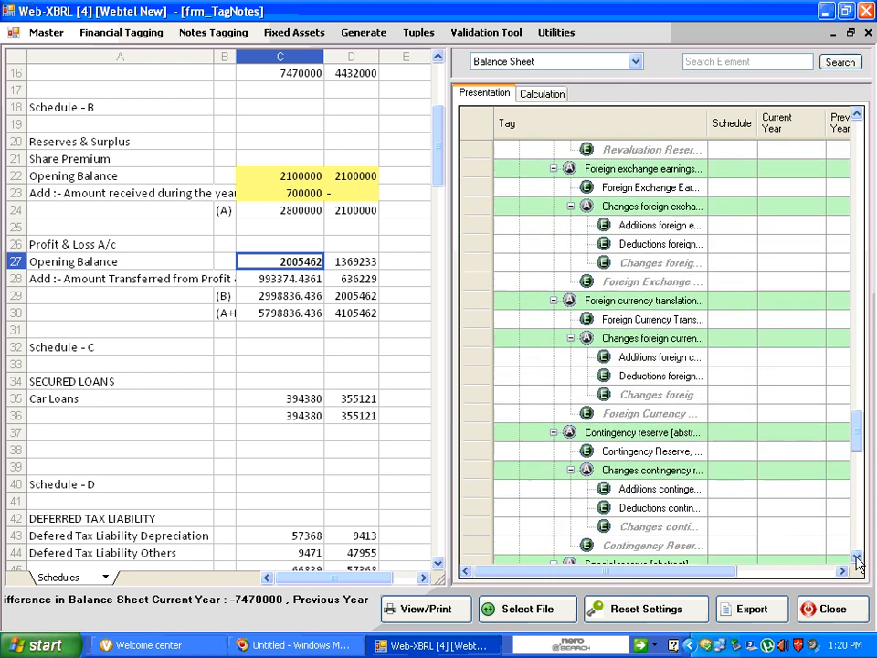
click(857, 558)
click(856, 558)
click(857, 557)
click(856, 558)
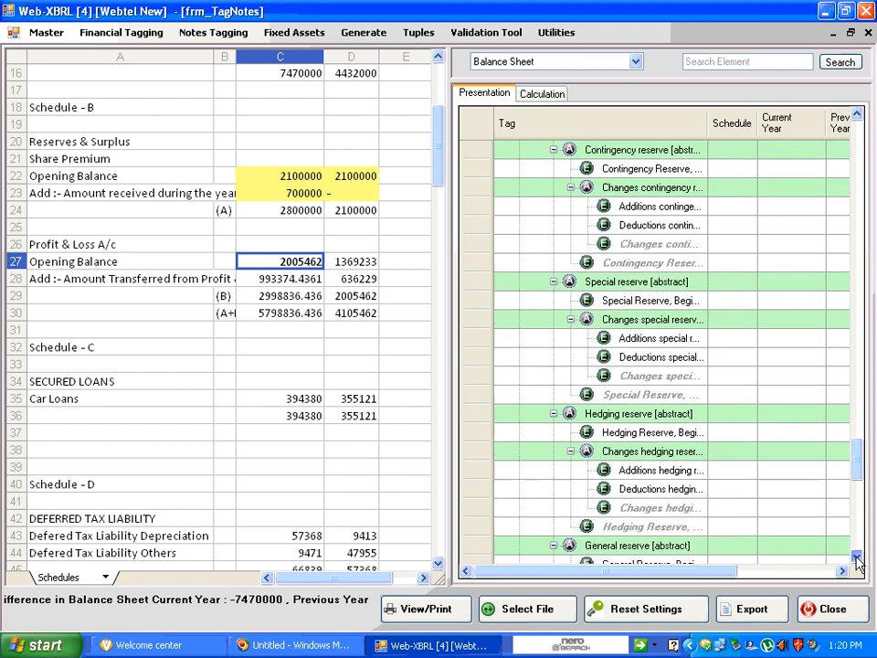
click(856, 558)
click(856, 558)
click(857, 558)
click(857, 558)
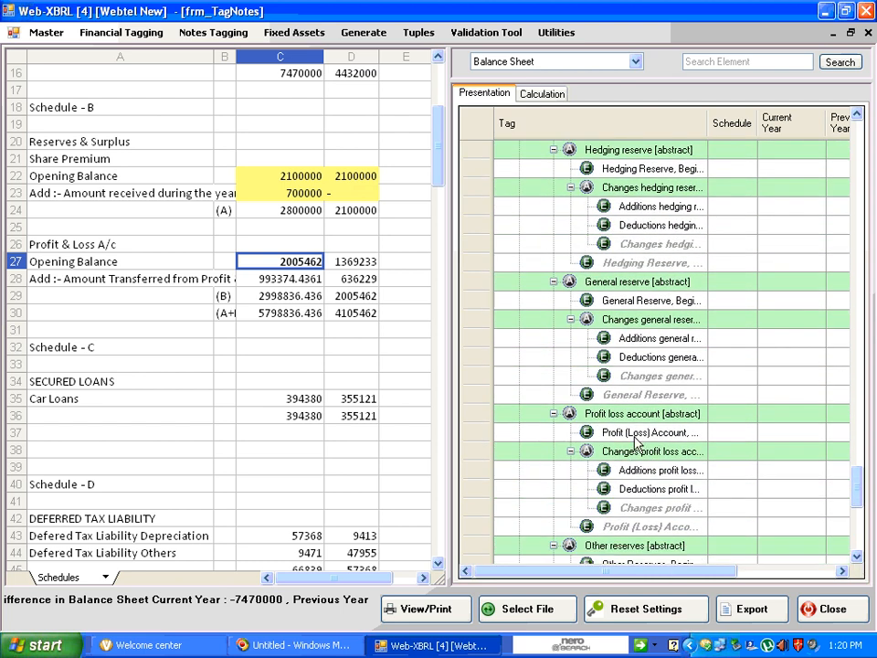
click(635, 436)
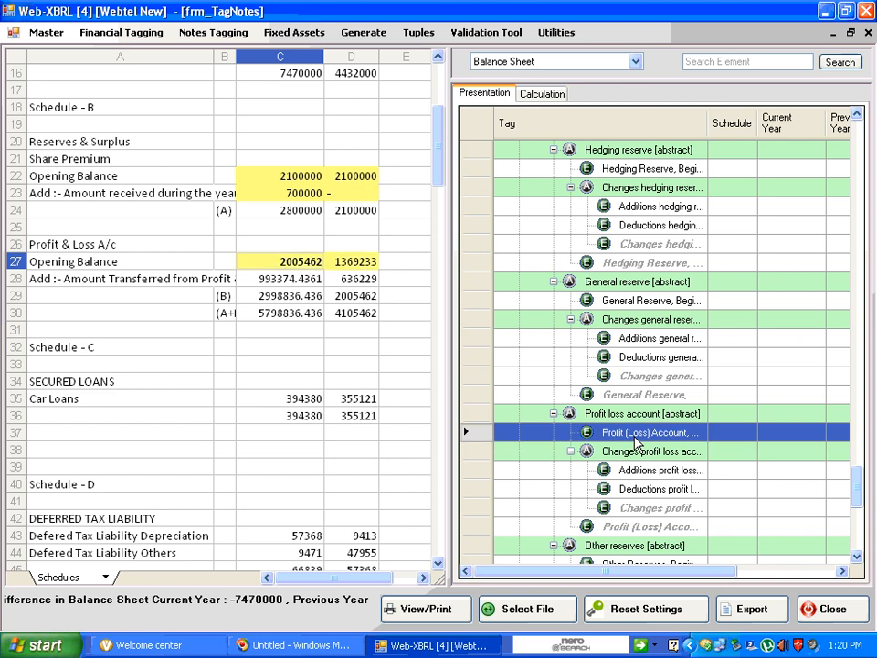
Tag the amount transferred from Profit & Loss to the Additions profit loss element
click(283, 284)
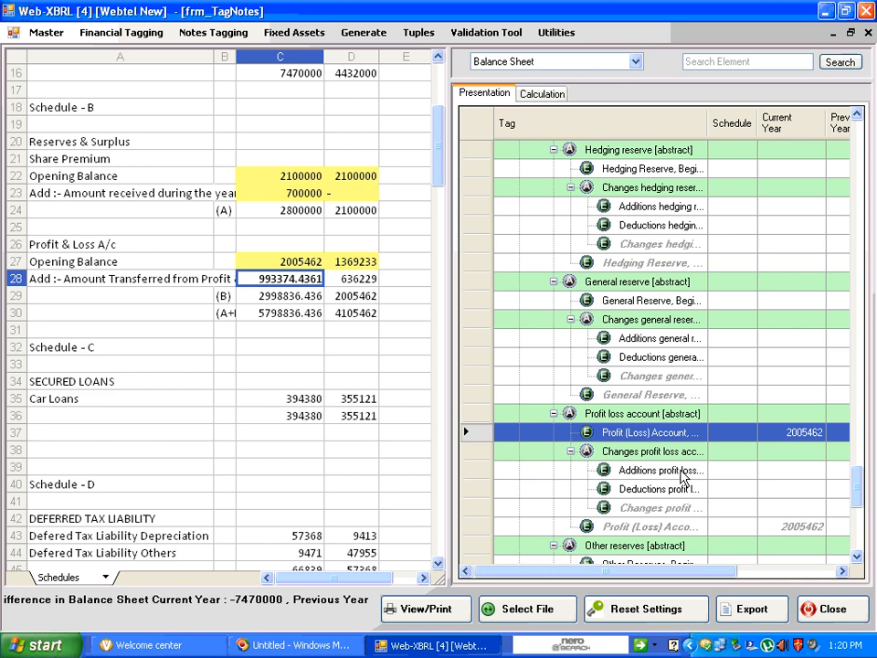
click(682, 473)
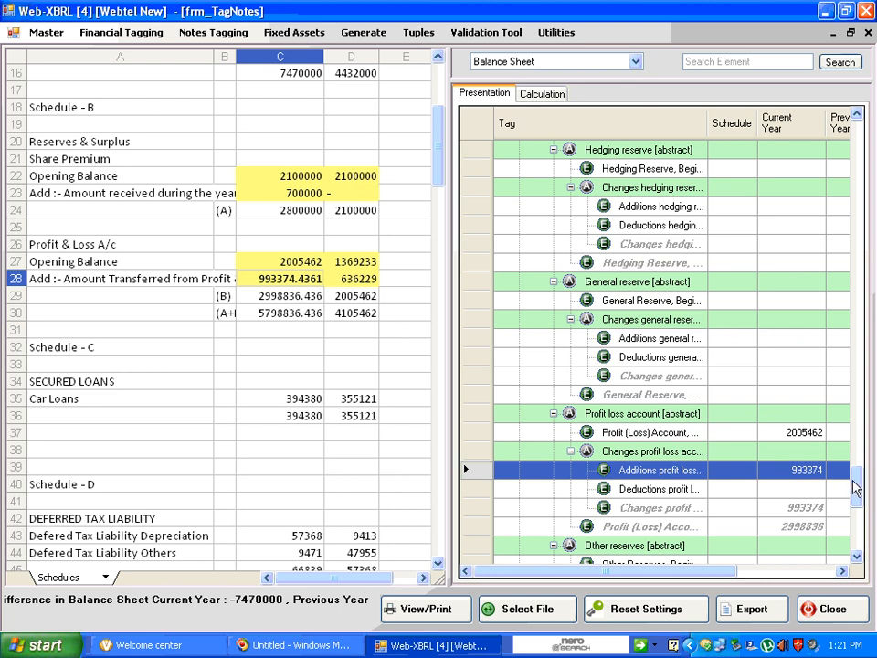
Go to Schedule C from the Secured loans element and expand all elements under Secured loans [abstract]
drag(861, 484, 862, 160)
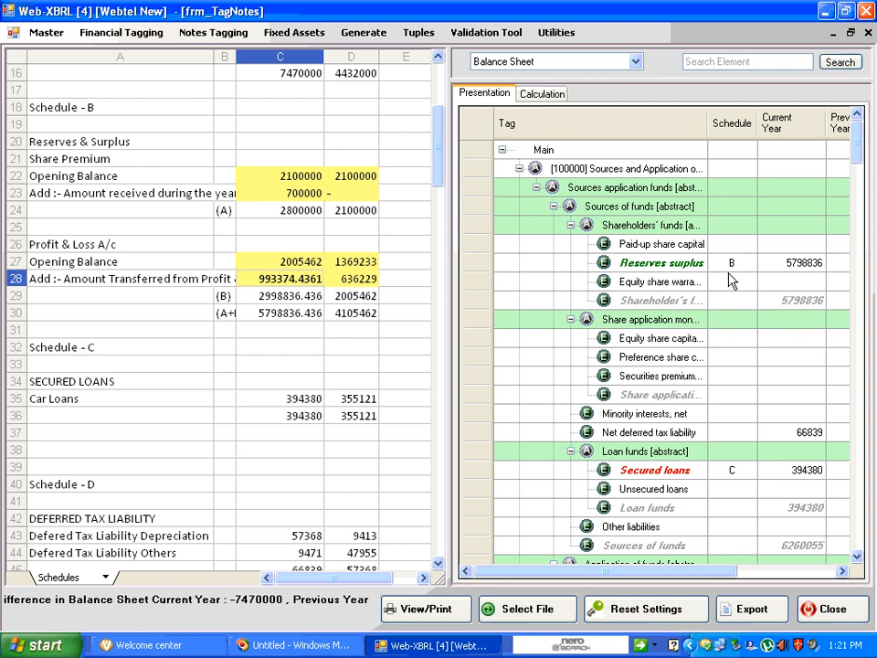
right_click(689, 471)
click(722, 536)
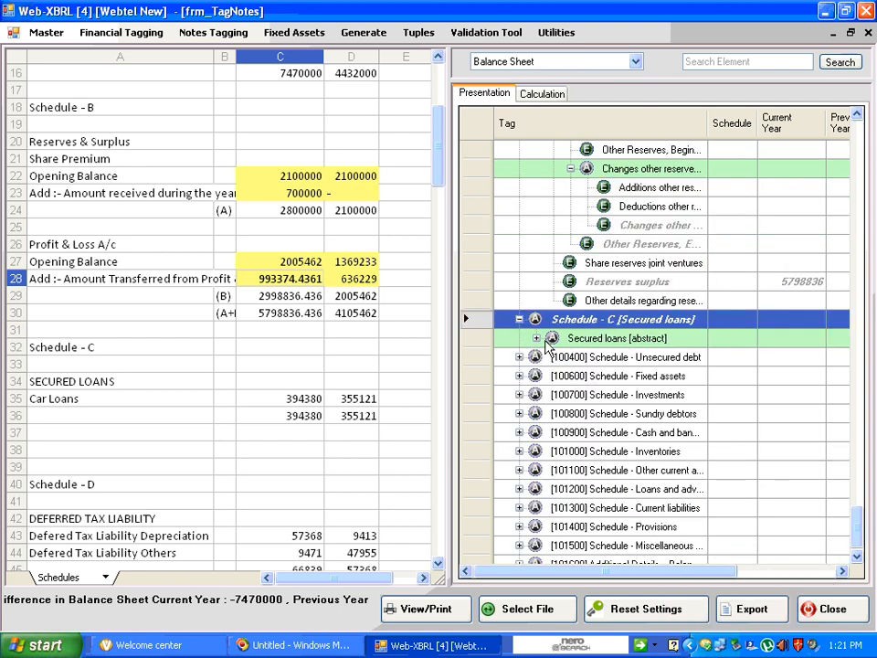
click(598, 344)
right_click(595, 345)
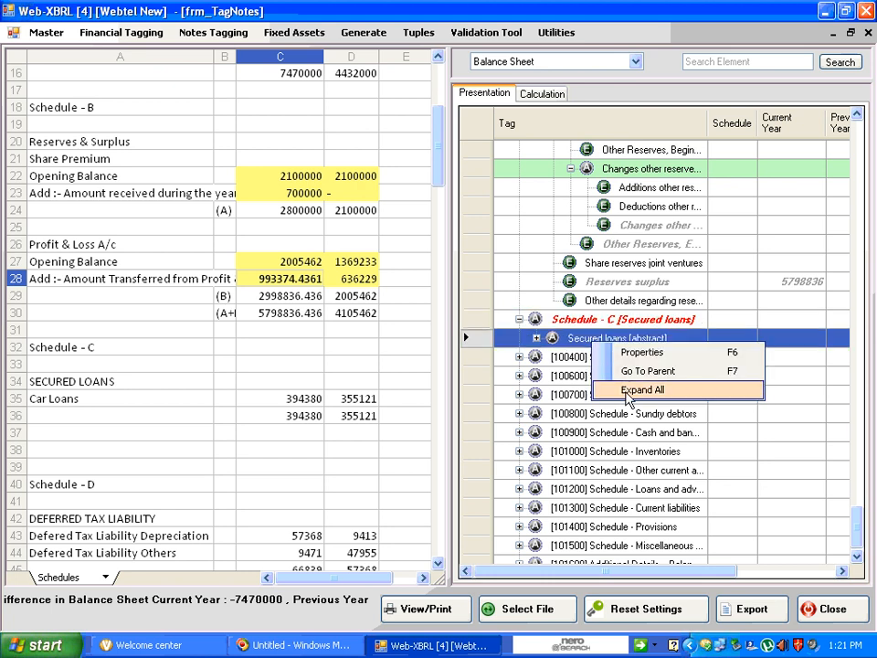
click(628, 391)
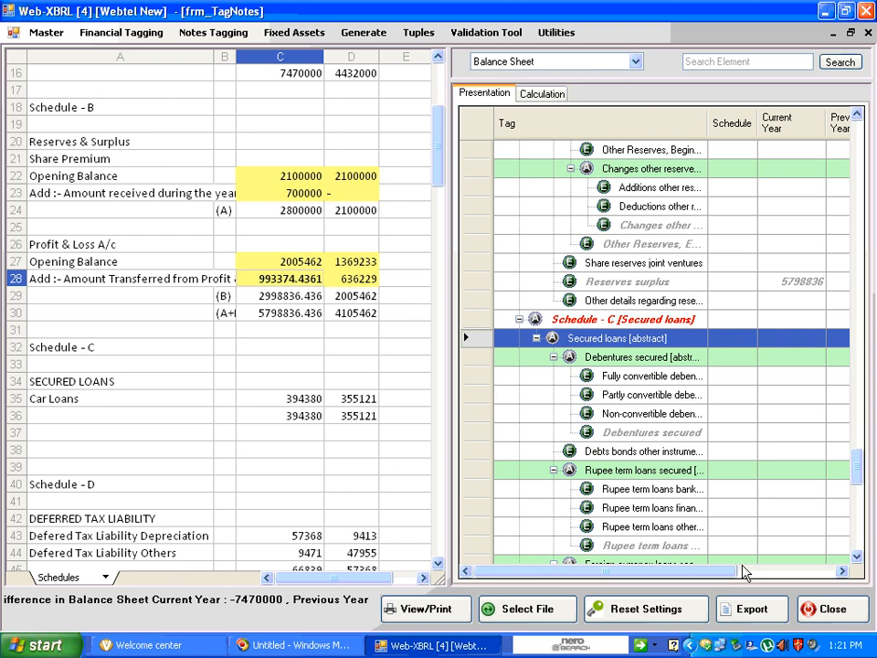
Tag the Car Loans amounts in Schedule C to the Loans taken for vehicles element under the fixed asset loans group
click(855, 557)
click(264, 399)
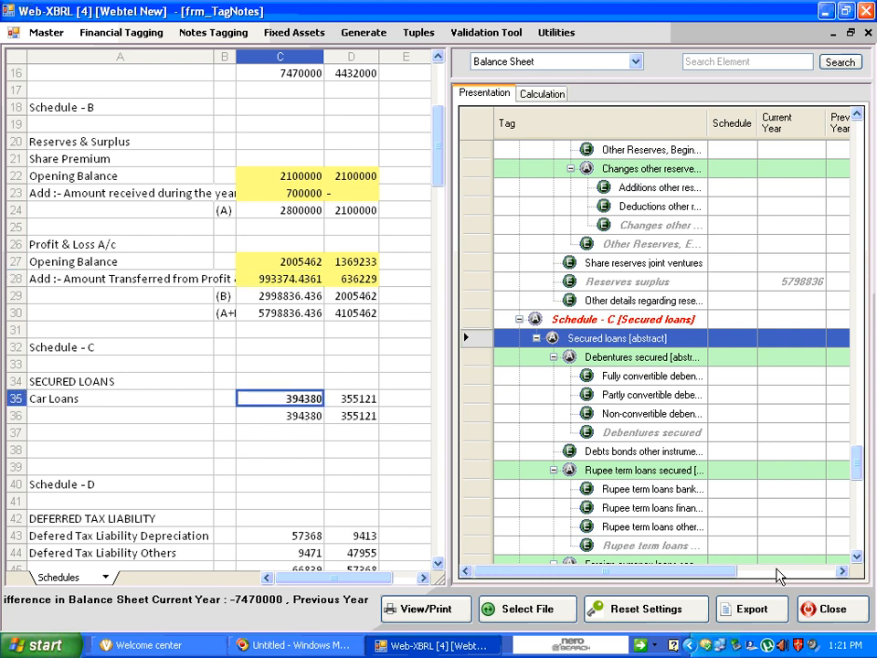
click(855, 556)
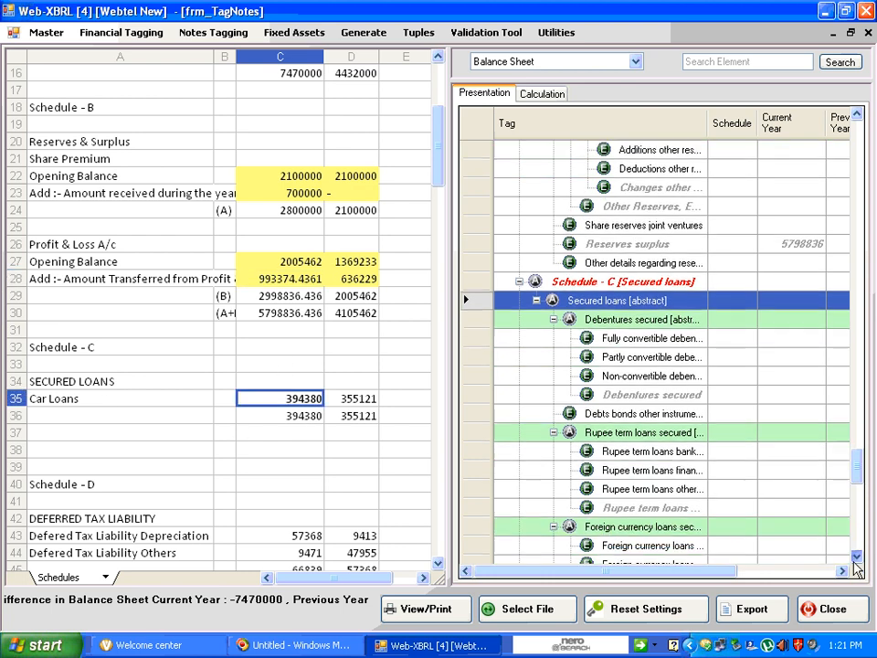
click(854, 559)
click(855, 559)
click(855, 559)
click(855, 559)
click(854, 559)
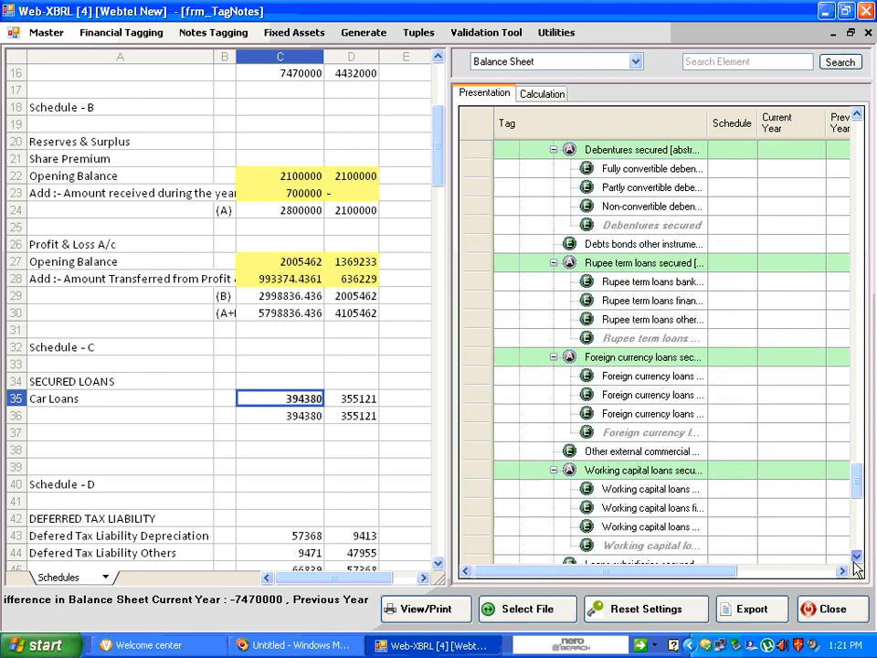
click(855, 557)
click(855, 559)
click(854, 559)
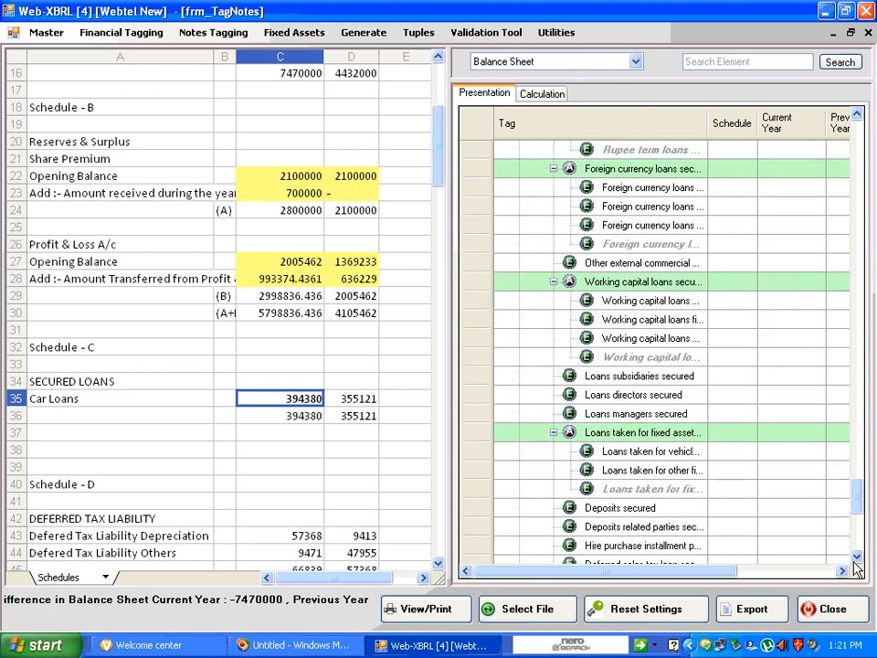
click(855, 559)
click(855, 559)
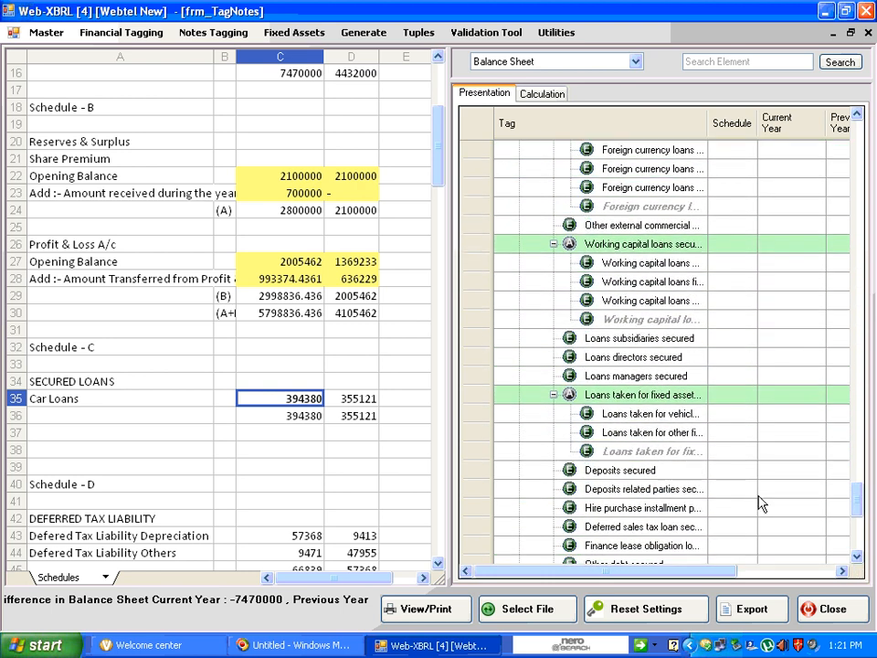
click(654, 419)
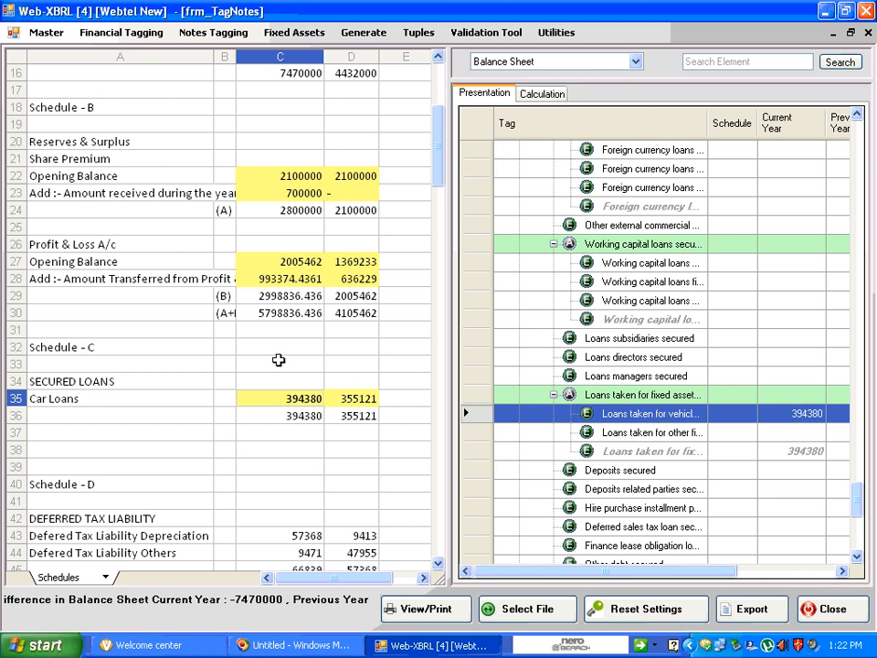
Open the element search across all sections and search for "loans and"
drag(854, 505, 855, 274)
scroll(868, 224, up, 20)
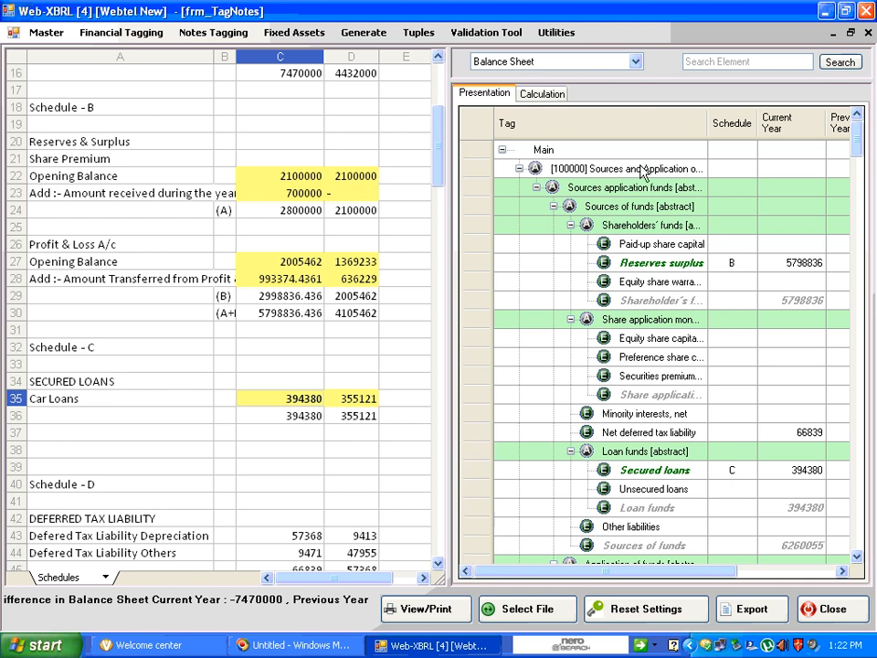
click(745, 62)
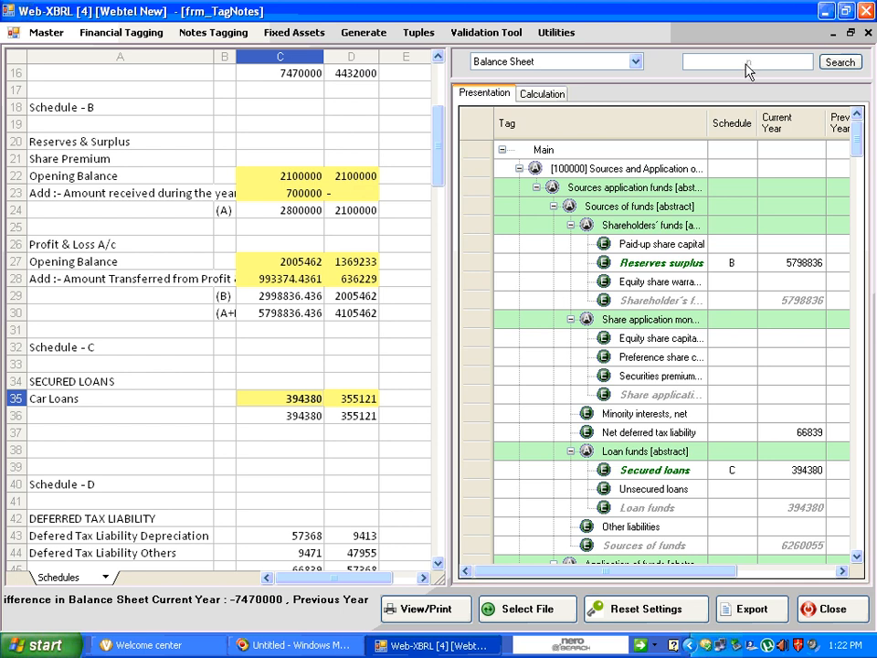
click(746, 64)
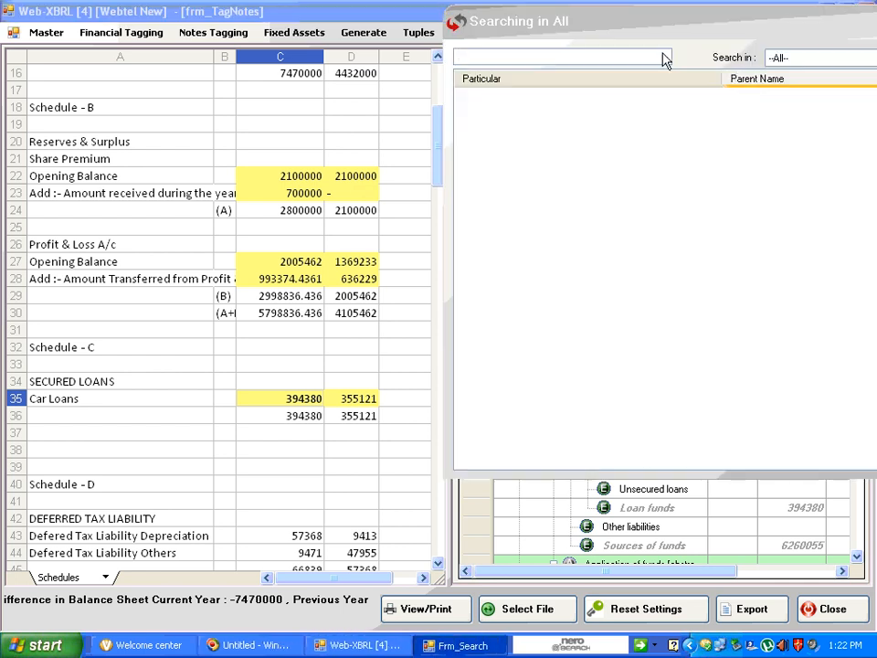
drag(672, 27, 508, 36)
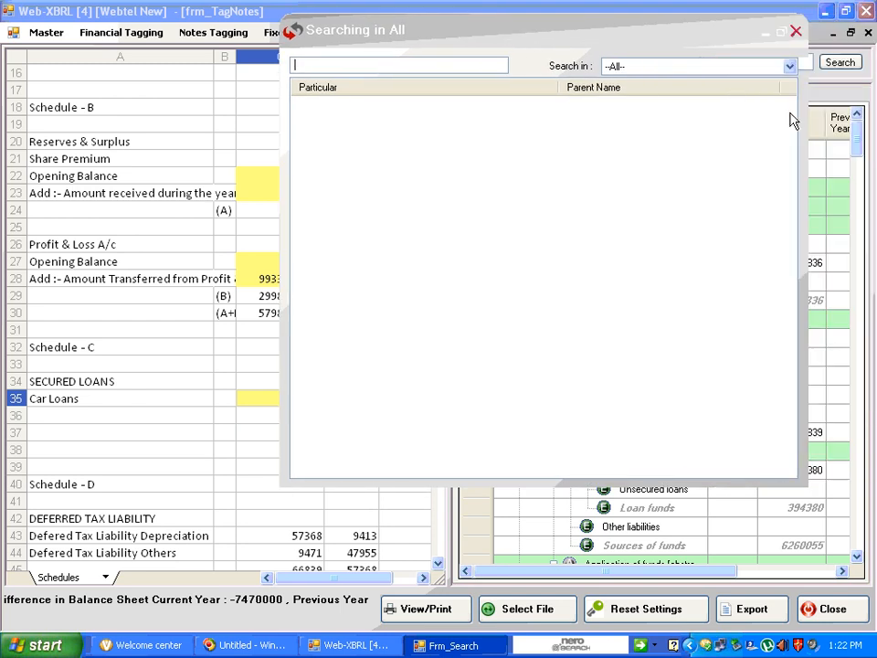
text(loa)
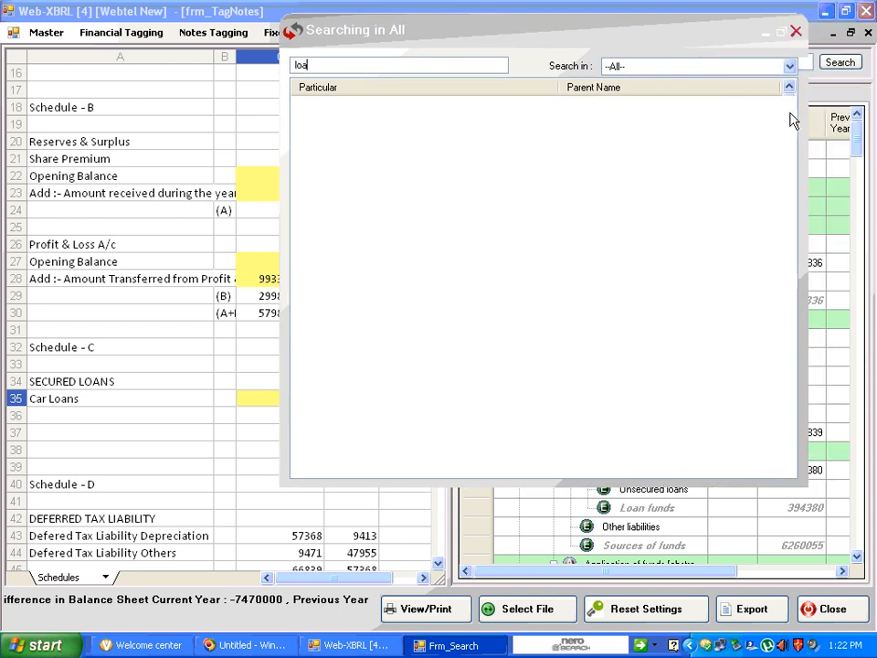
text(ns)
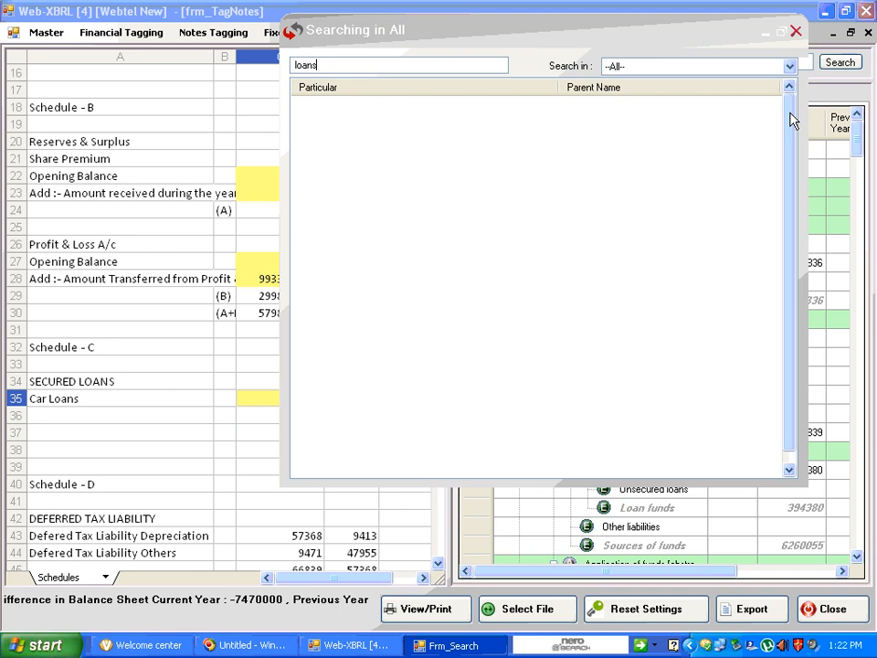
text( and)
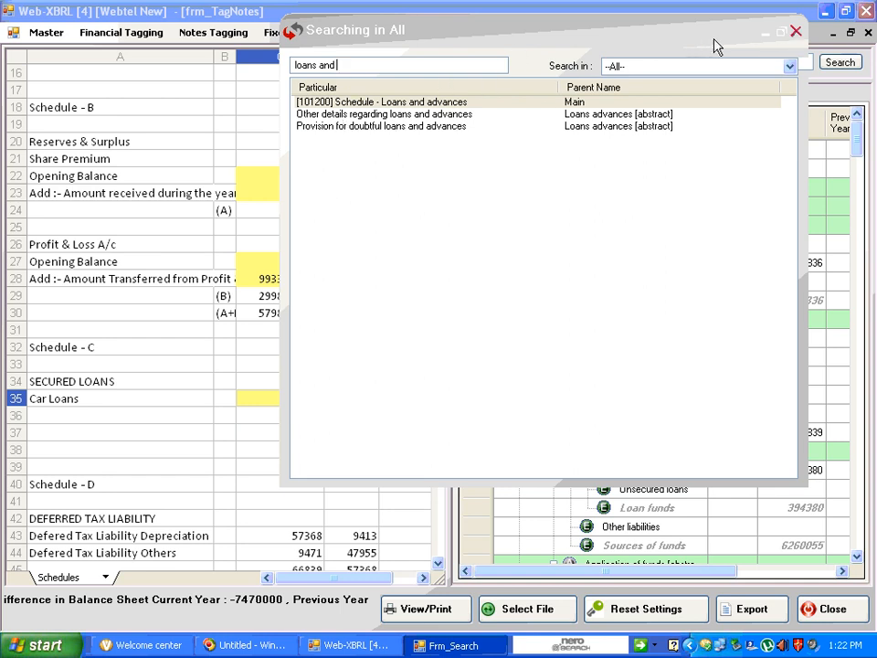
Replace the element search term with "depr" to look up depreciation elements, and close the search window
drag(358, 66, 234, 74)
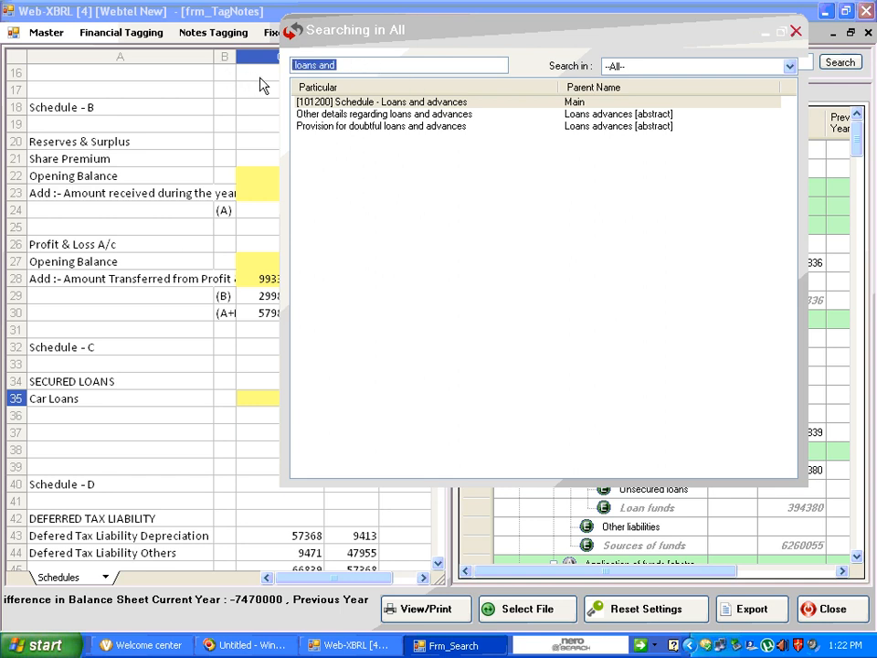
key(Home)
text(deper)
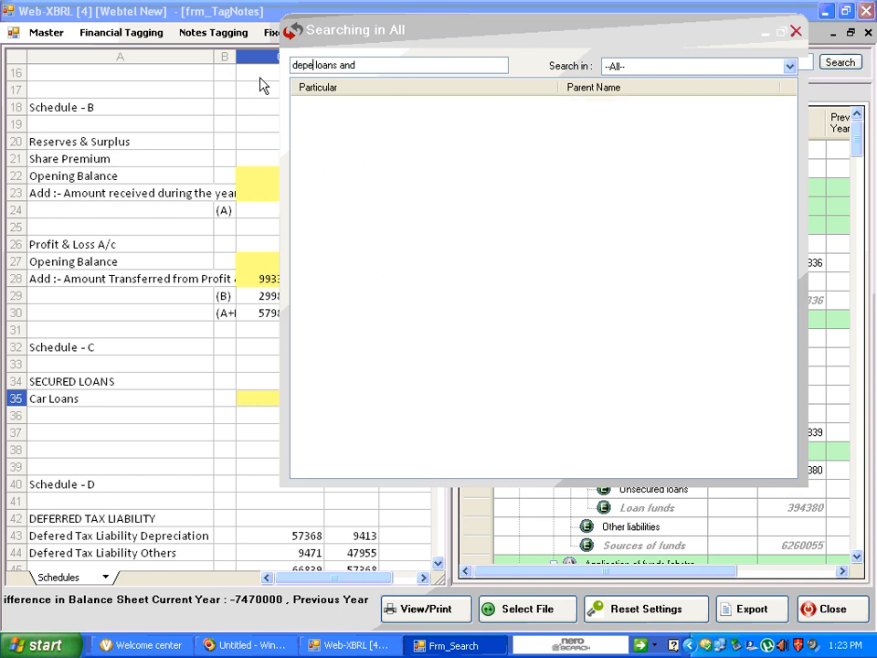
key(BackSpace)
key(BackSpace)
key(BackSpace)
key(BackSpace)
key(BackSpace)
key(BackSpace)
key(Delete)
key(Delete)
key(Delete)
key(Delete)
key(Delete)
key(Delete)
key(Delete)
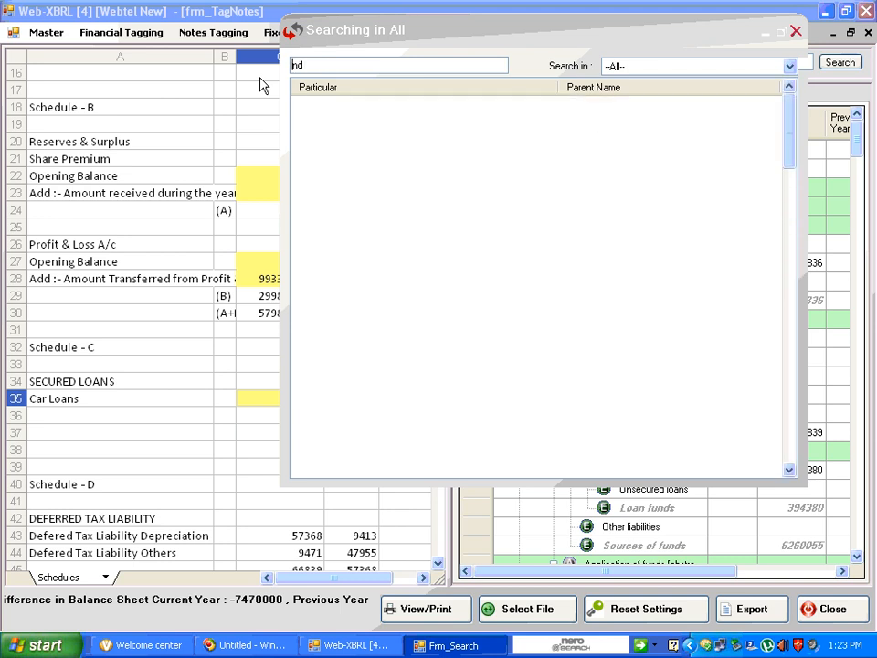
key(Delete)
key(Delete)
text(de)
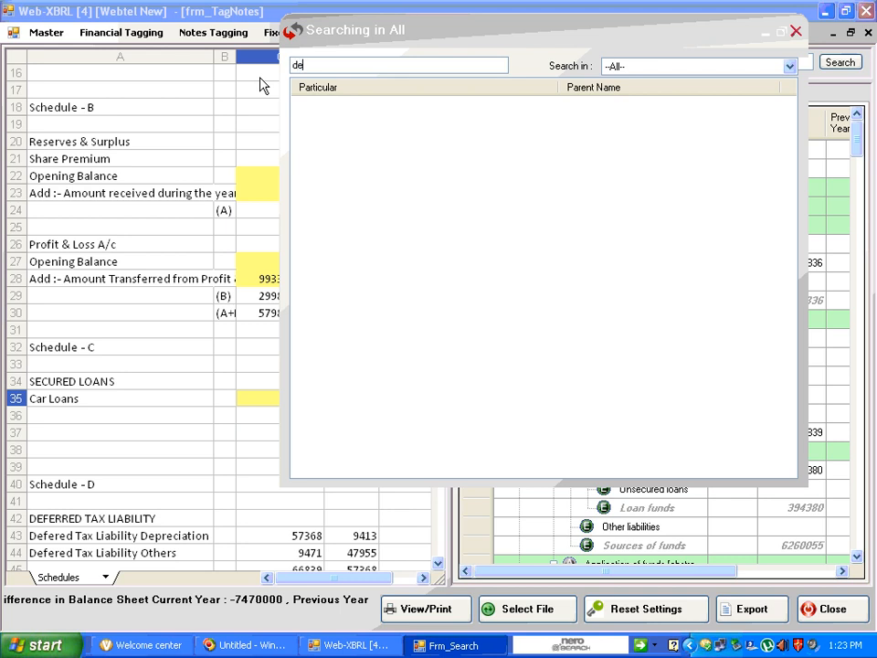
text(pt)
key(BackSpace)
text(r)
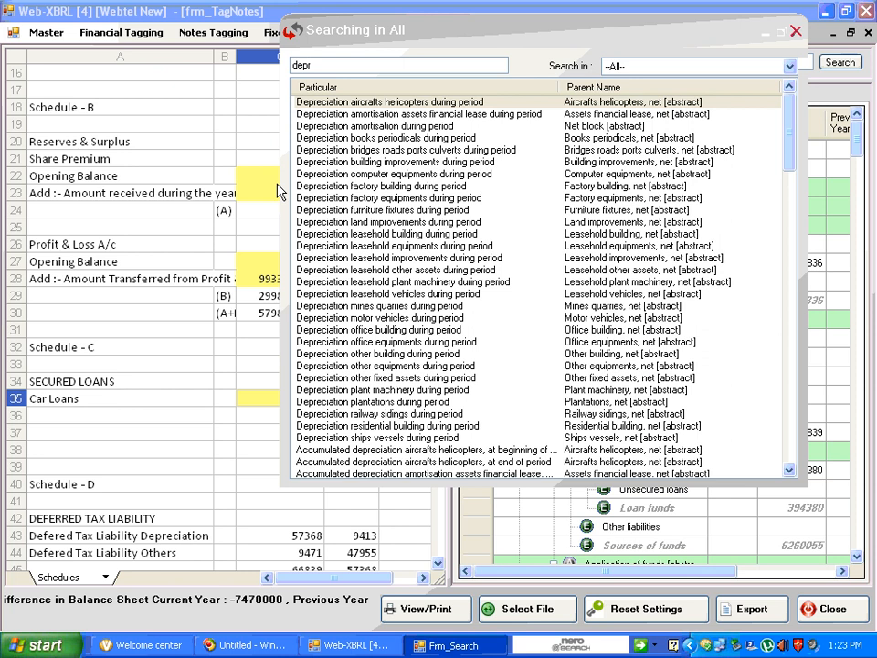
click(795, 34)
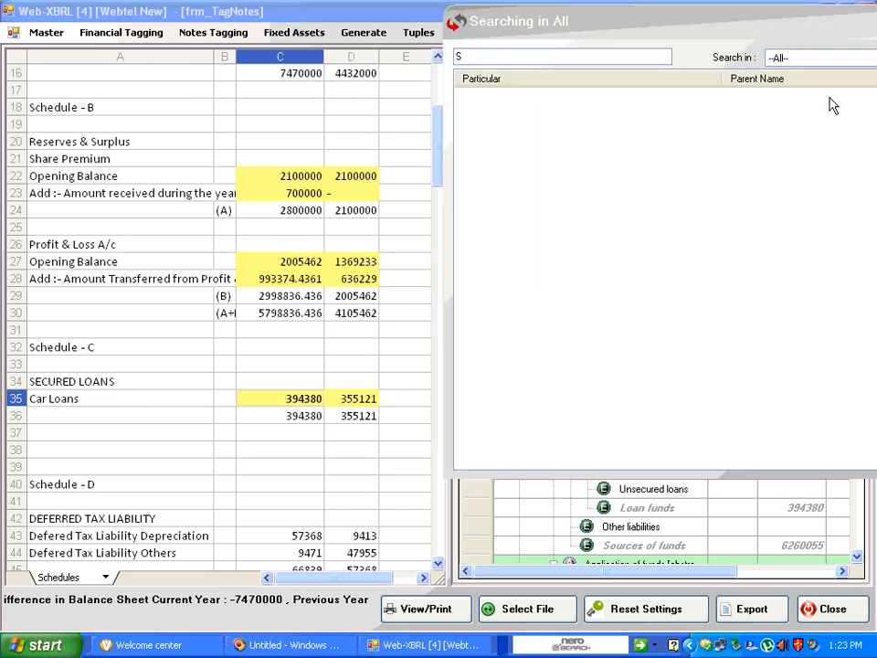
drag(813, 28, 583, 46)
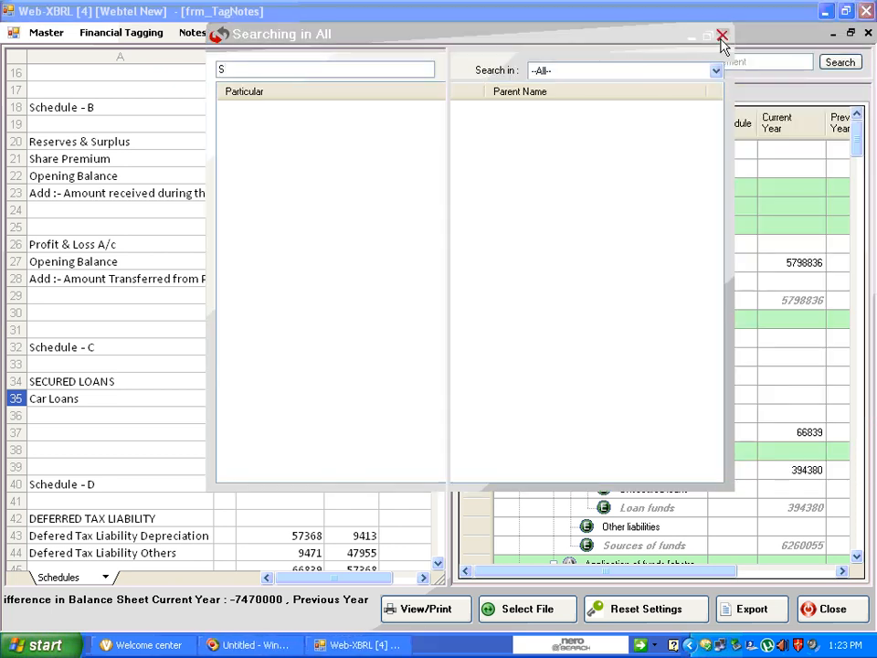
click(719, 34)
text(N)
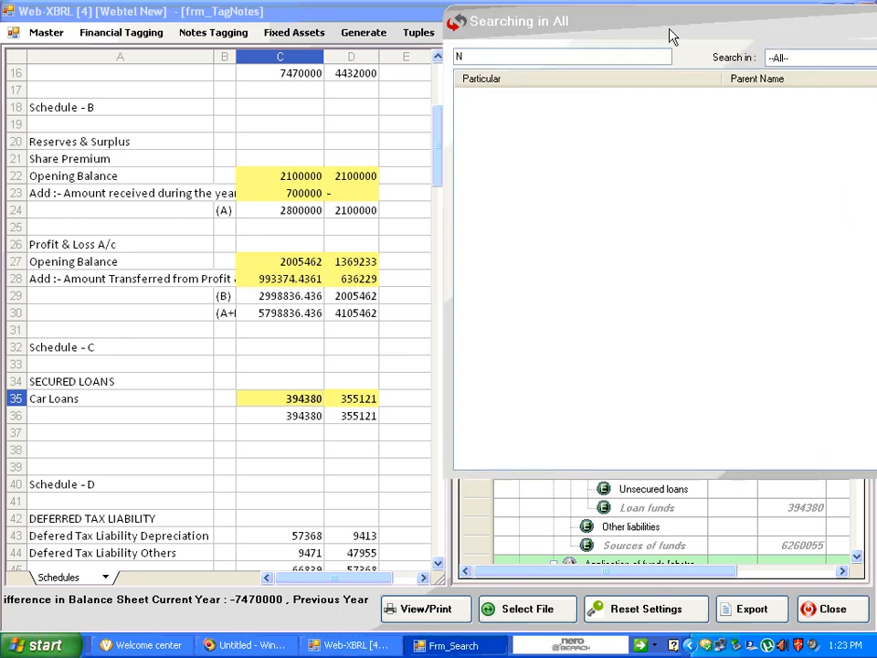
drag(669, 37, 789, 20)
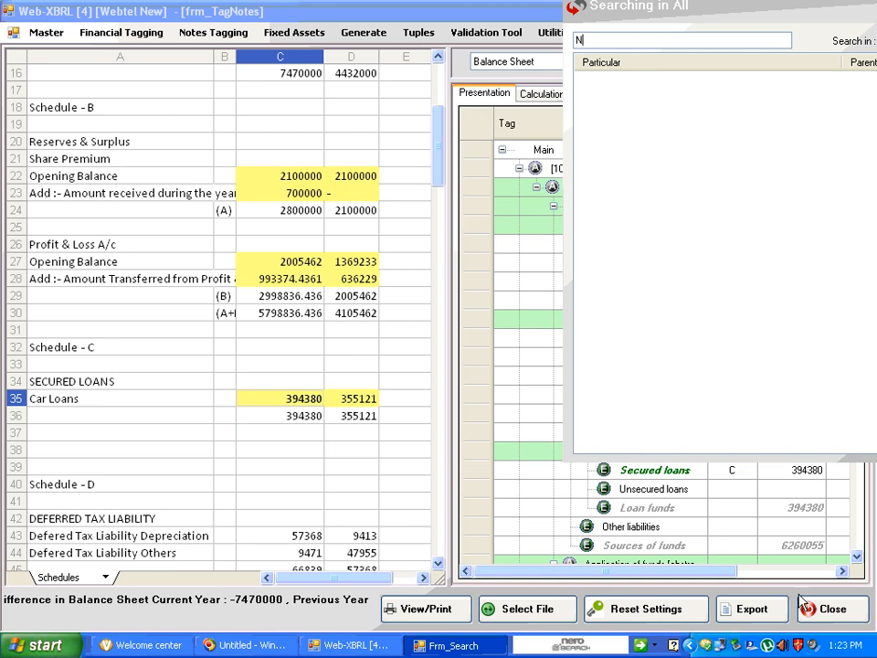